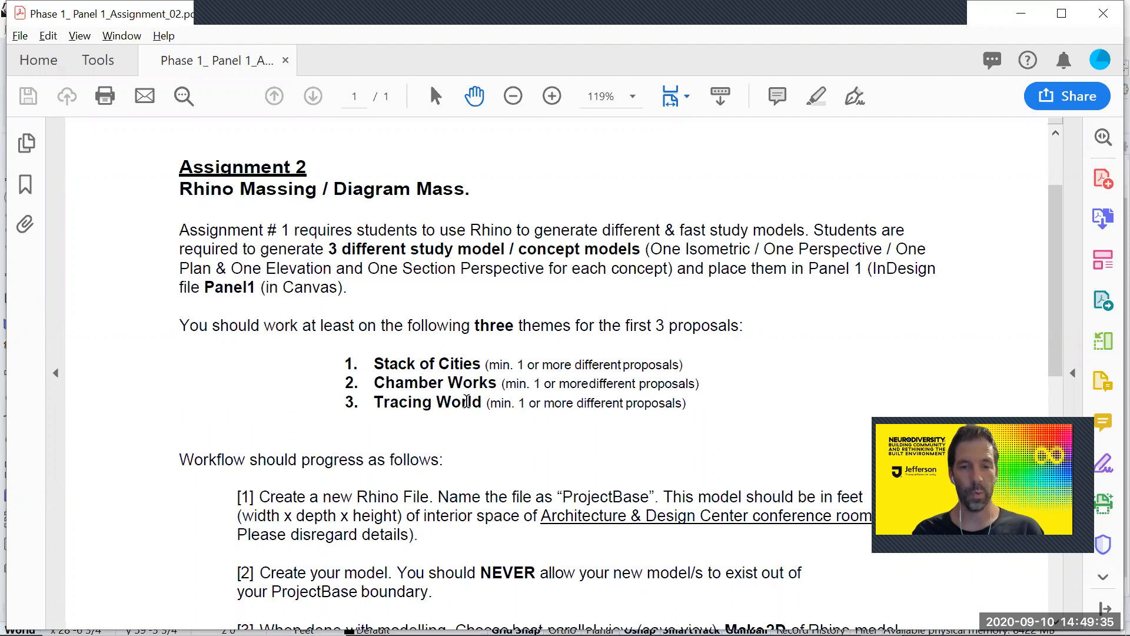
Switch to Rhino and view the whole purple project block with its grid in perspective.
key("alt+Tab")
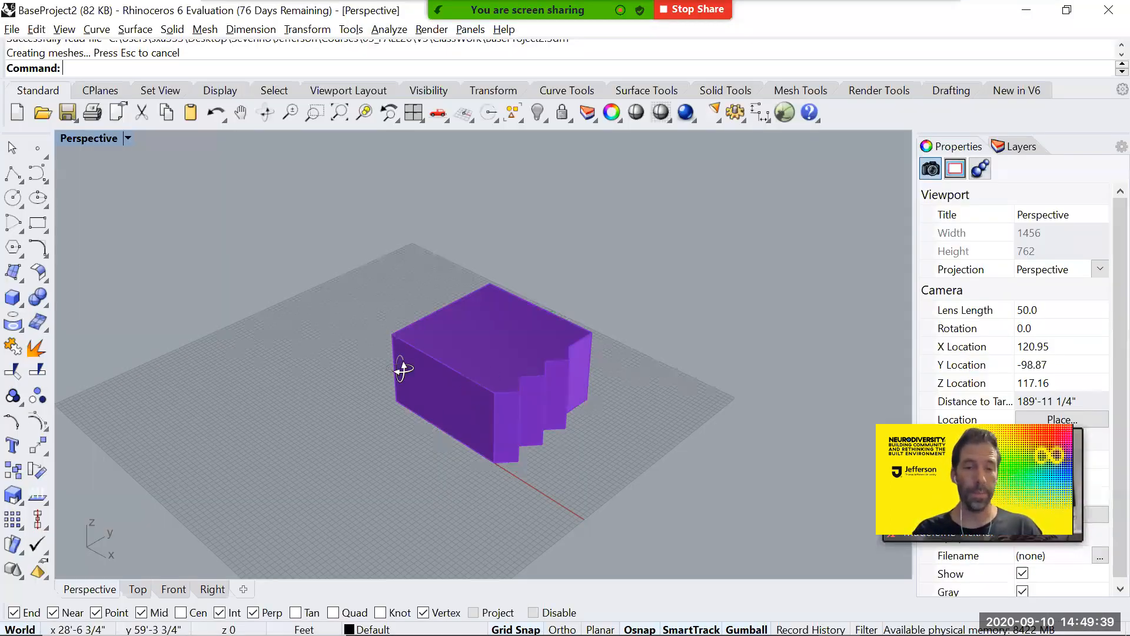
right_click_drag(358, 373, 356, 379)
scroll(357, 379, "down", 6)
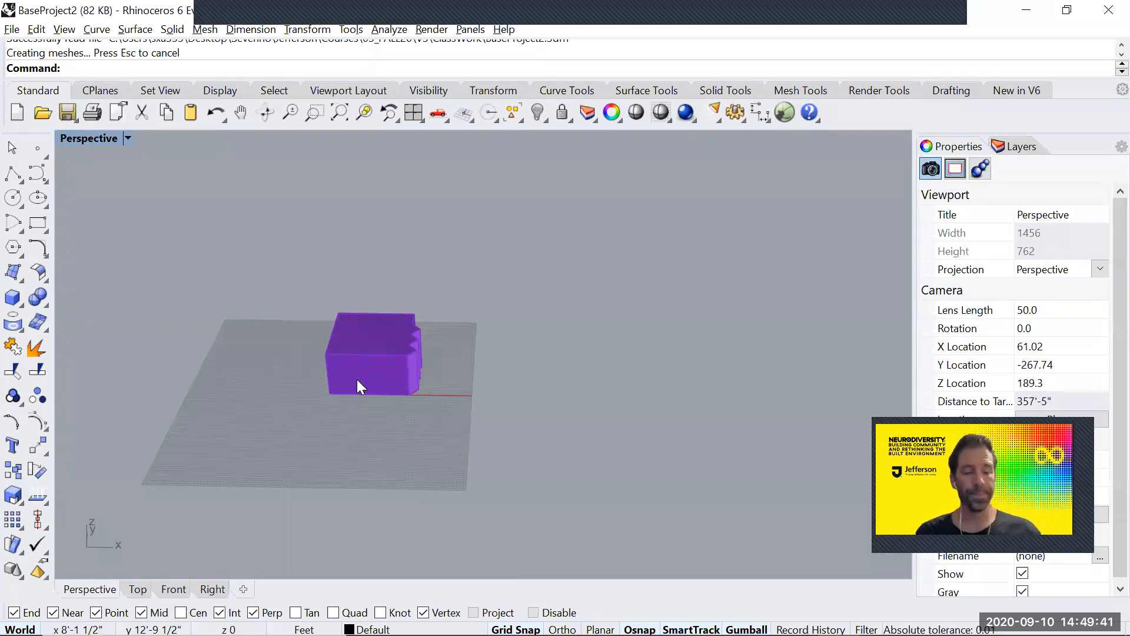
key("alt+Tab")
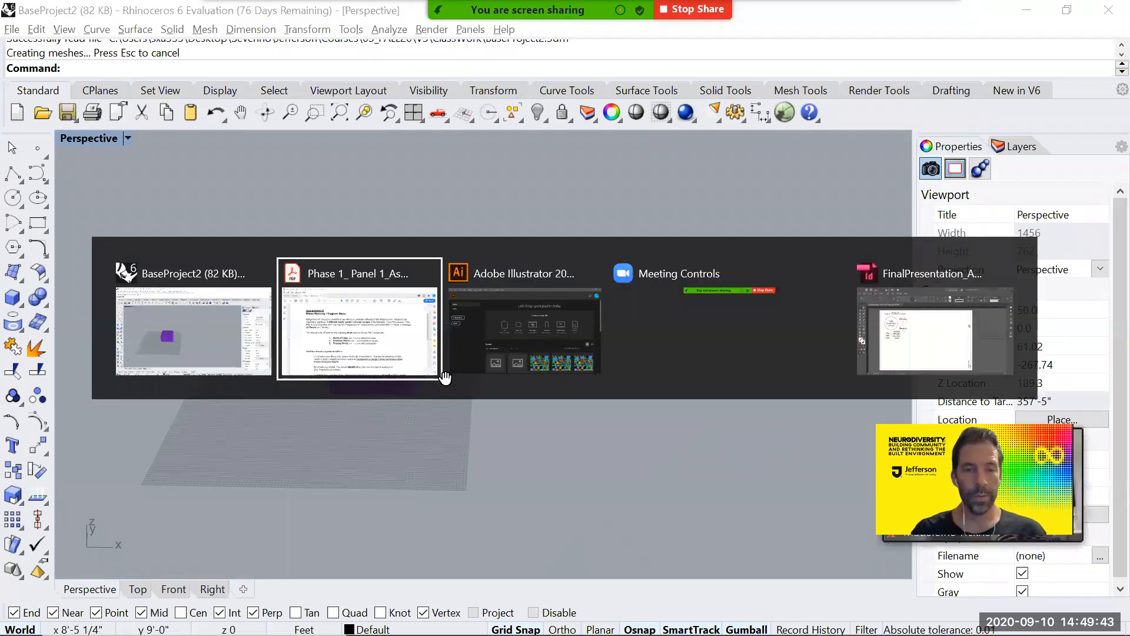
key("Escape")
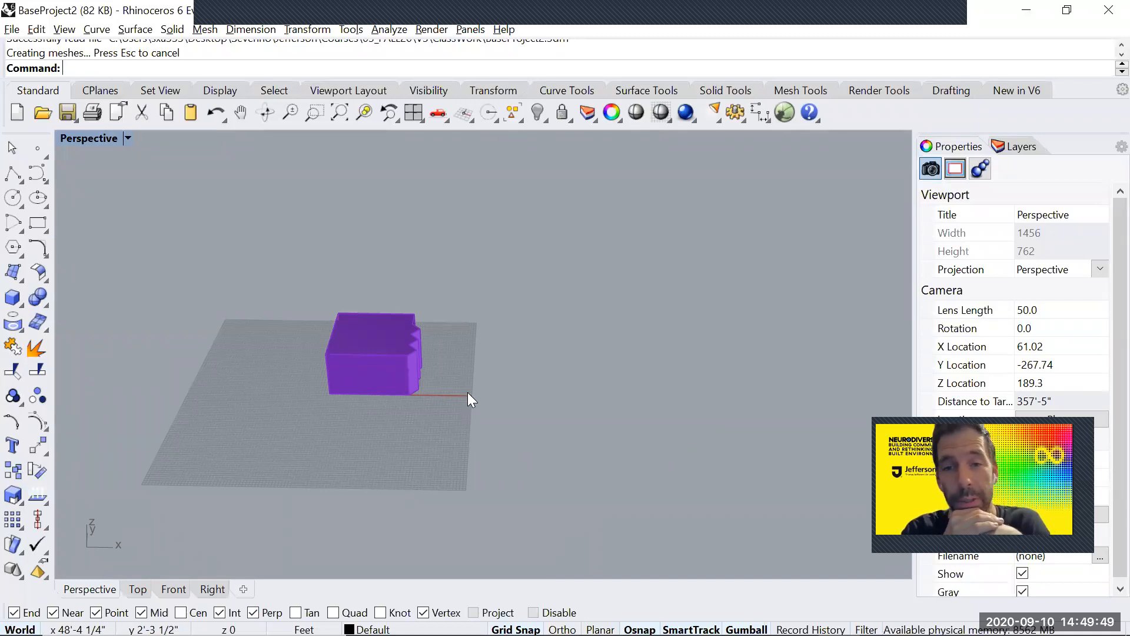
key("alt+Tab")
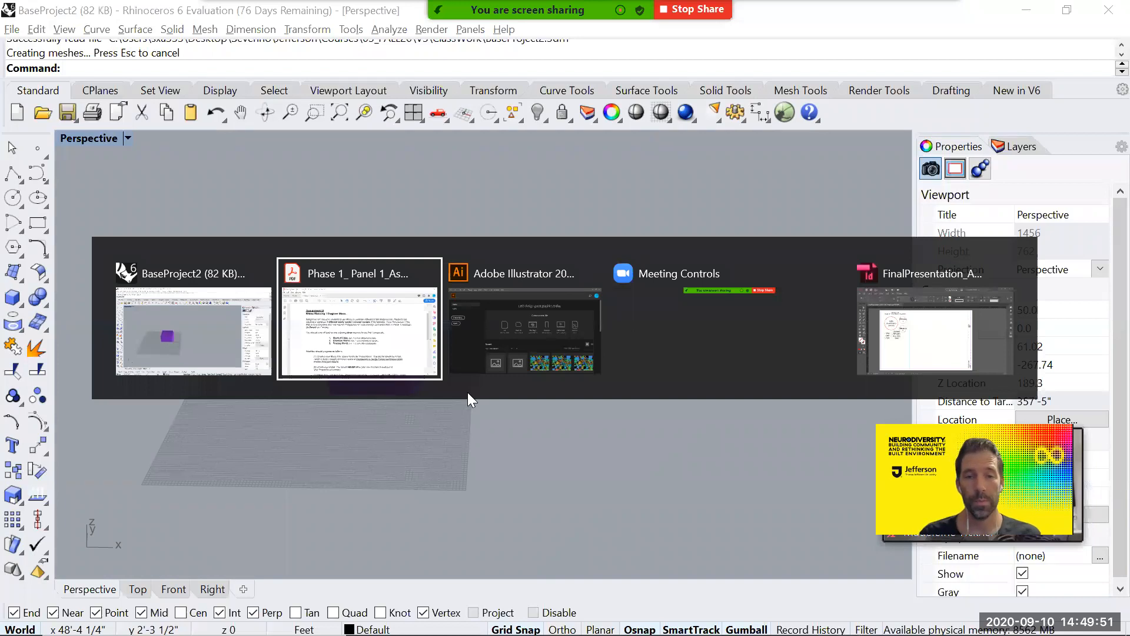
key("alt+Tab")
key("alt+Tab")
key("alt+Tab")
key("alt+Tab")
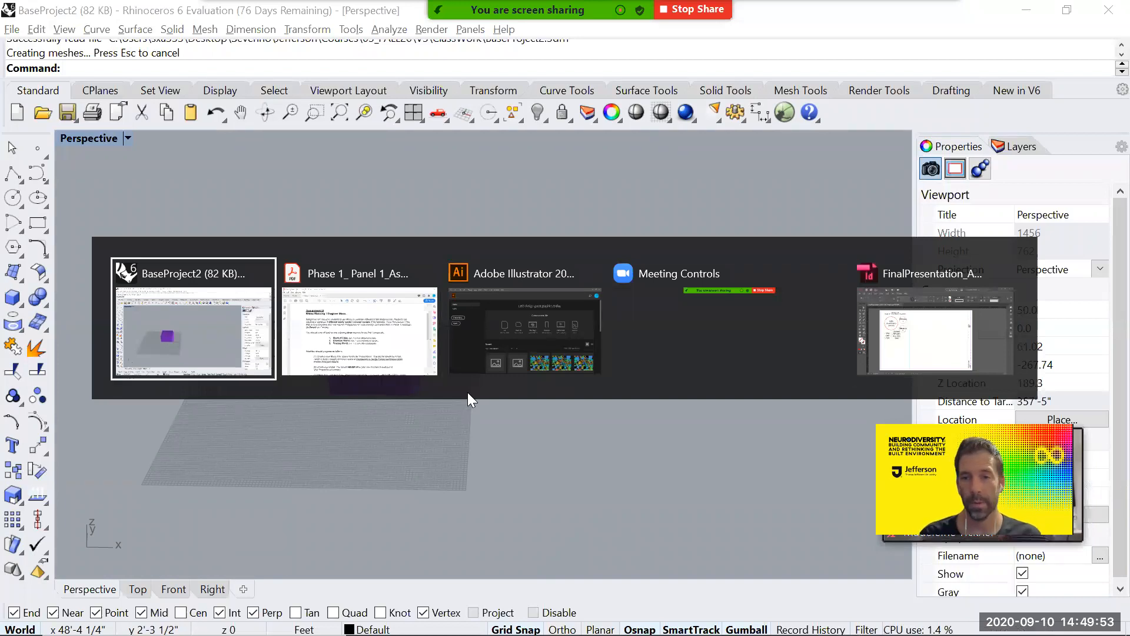
Switch to Chrome and open Google Maps from the Google home page.
key("super")
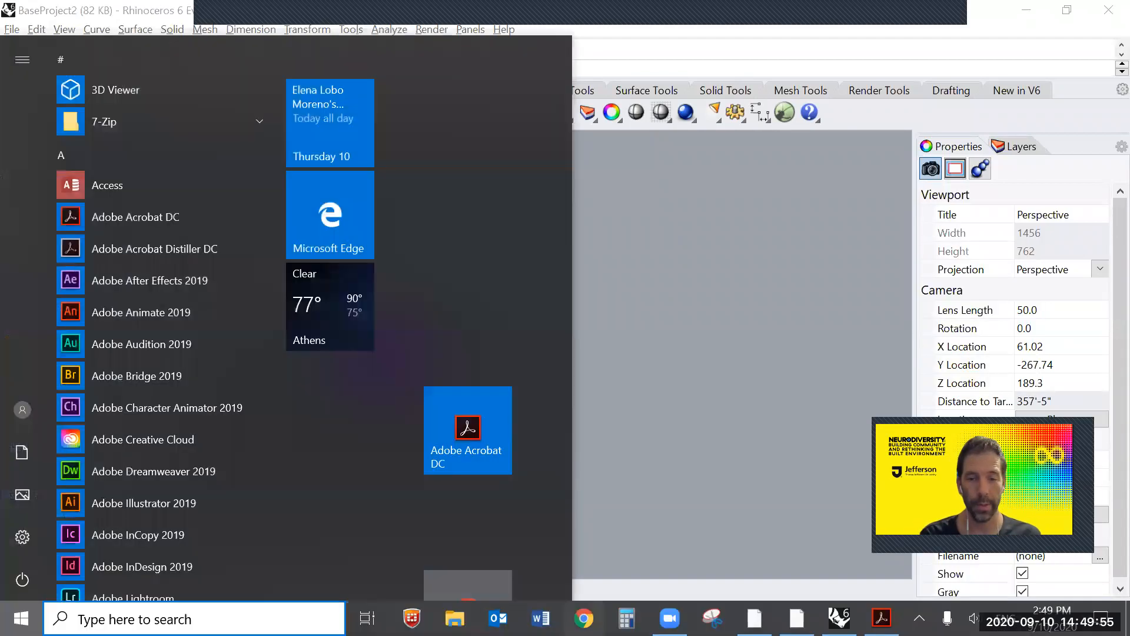
key("super")
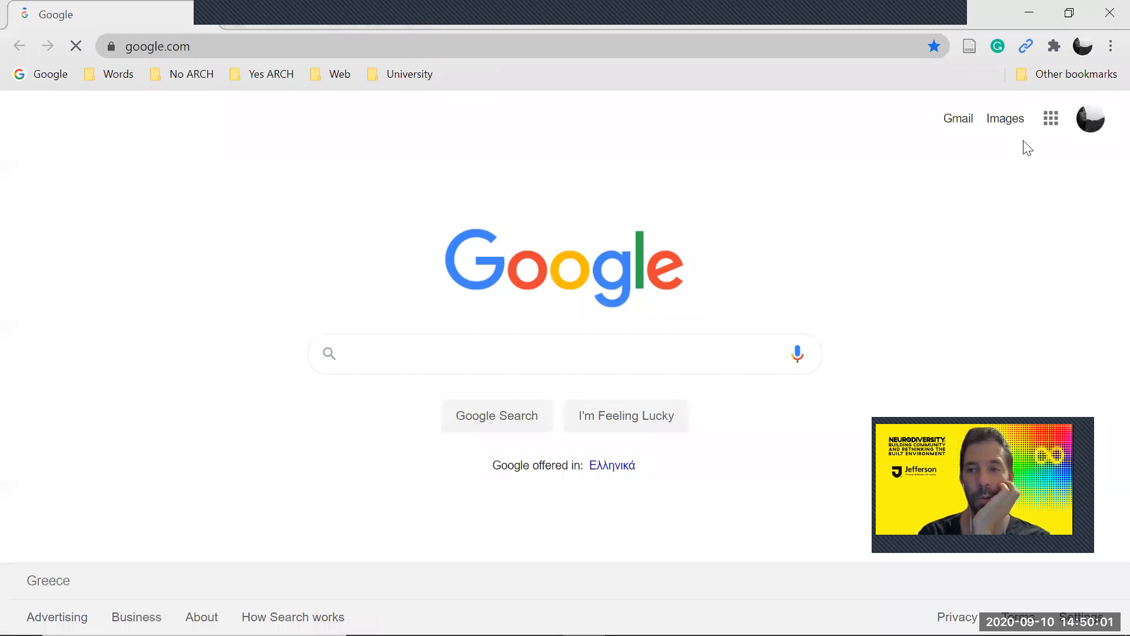
left_click(1052, 119)
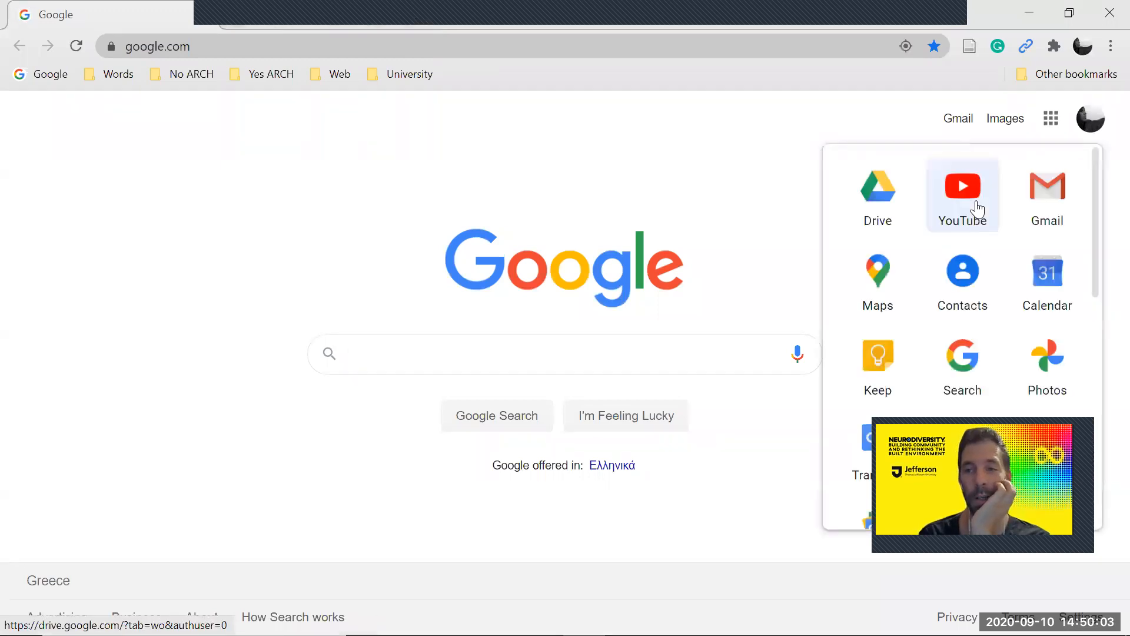
left_click(879, 280)
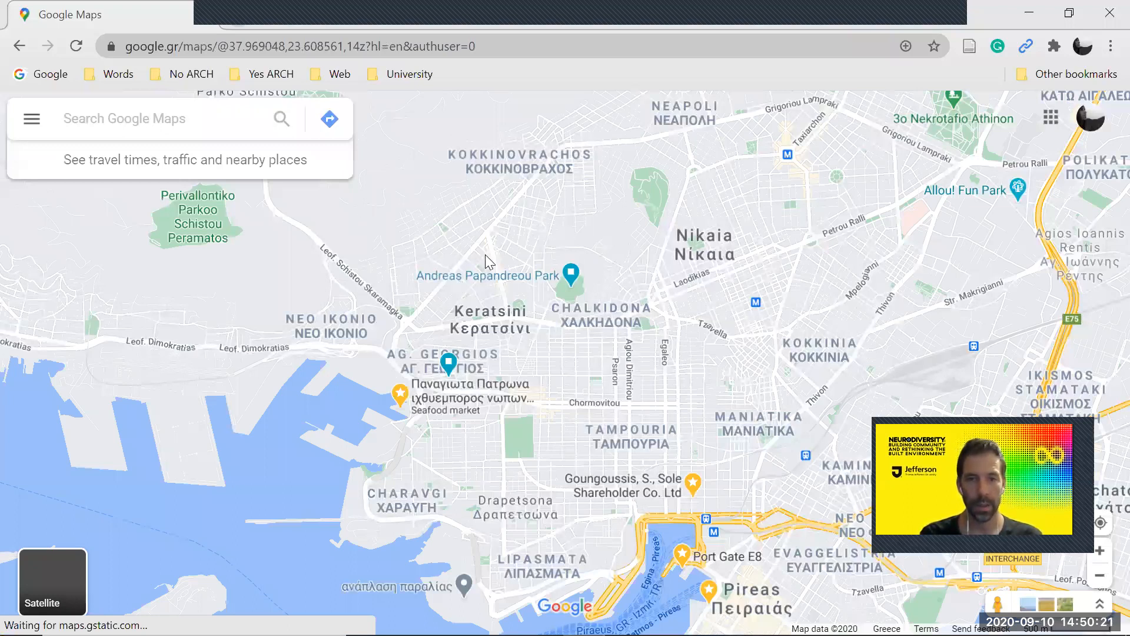
Show satellite imagery in Google Maps and frame the dense city blocks around Tzavella street in Nikaia.
scroll(631, 357, "up", 5)
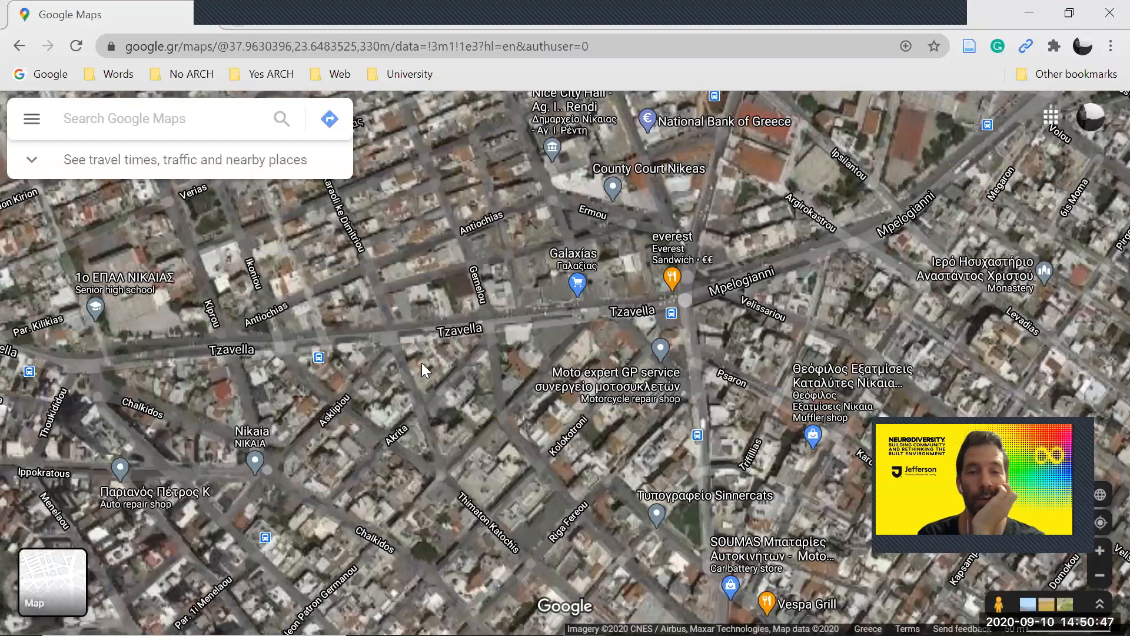
left_click_drag(432, 368, 436, 369)
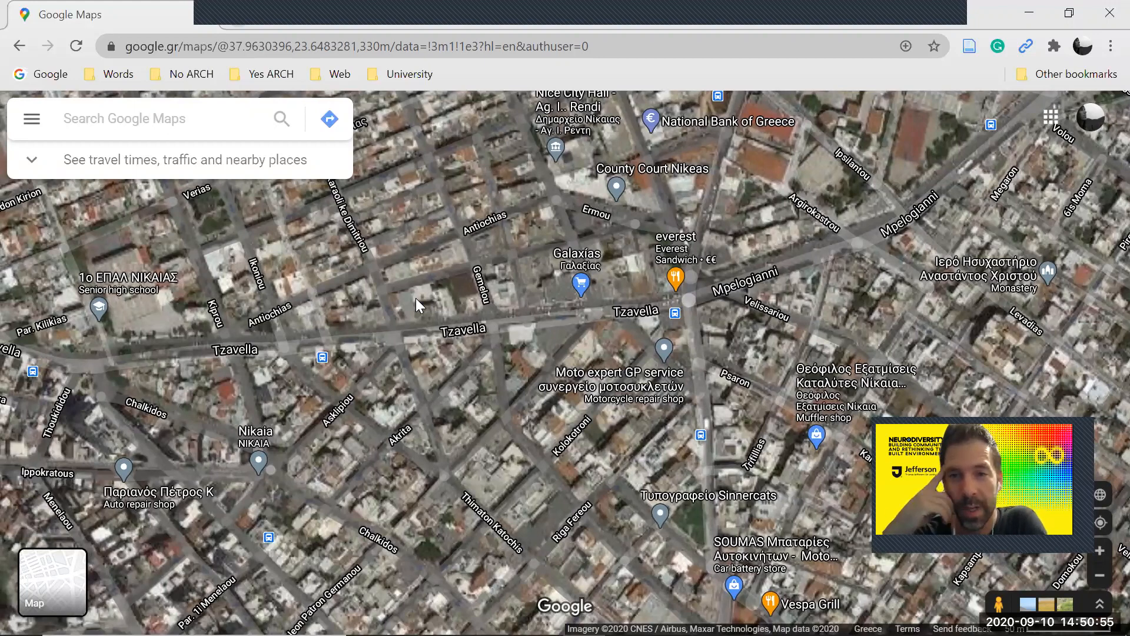
scroll(416, 299, "down", 2)
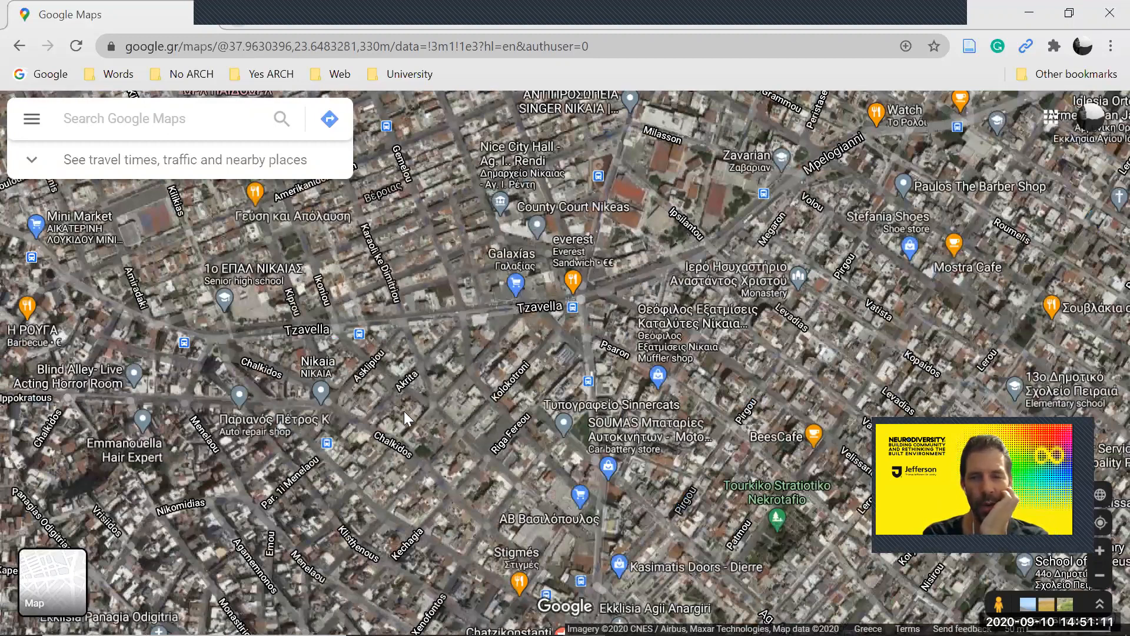
scroll(507, 253, "up", 2)
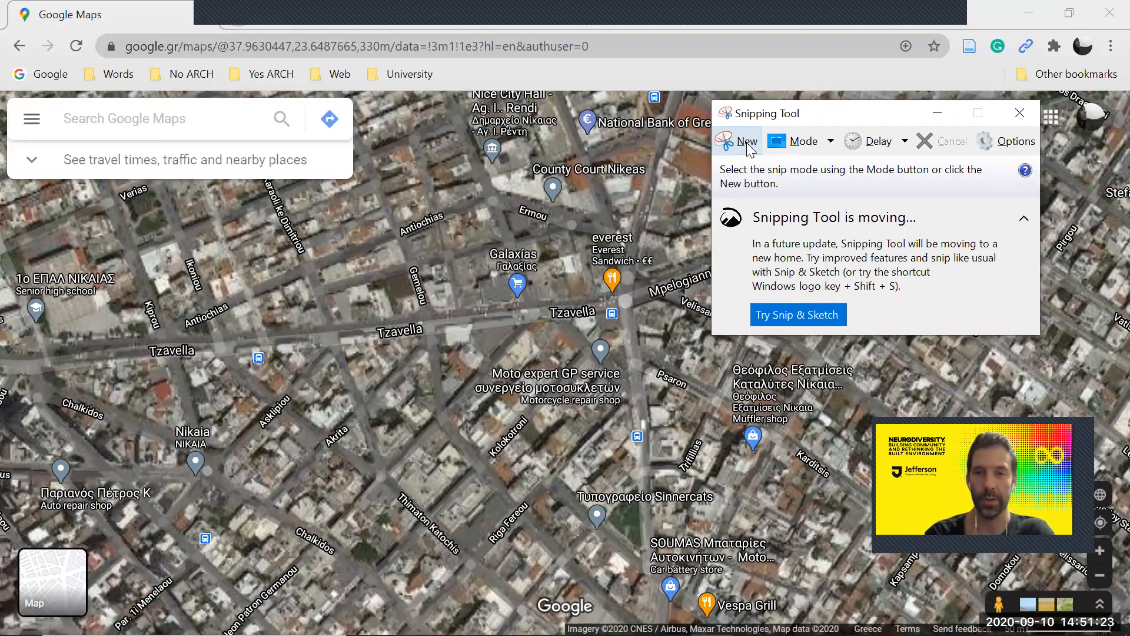
Capture a rectangular snip of the satellite map and save it as the JPEG file Capture in the 03_FALL20 > V3 > ClassWork folder.
left_click(747, 142)
mouse_move(744, 523)
left_mouse_down()
mouse_move(831, 571)
mouse_move(889, 577)
left_mouse_up()
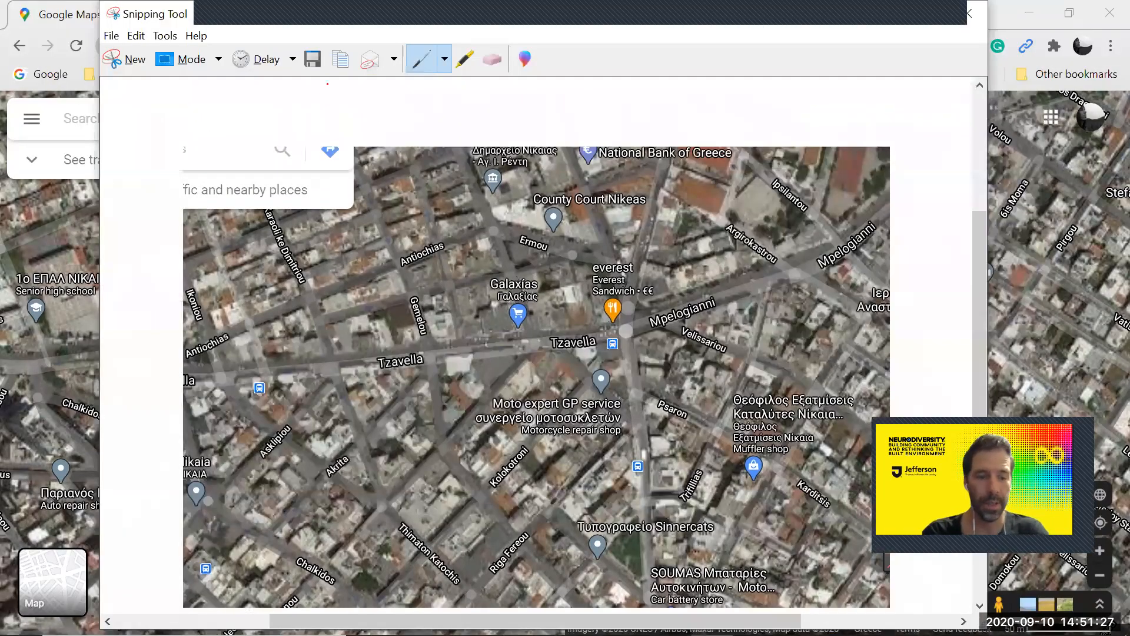
key("ctrl+s")
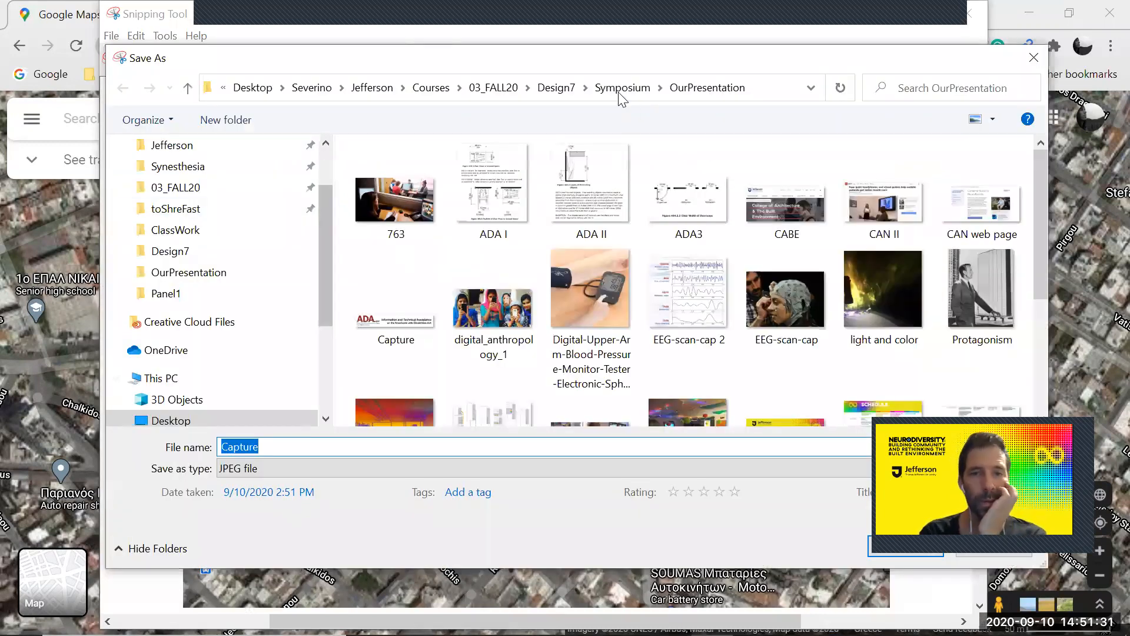
double_click(371, 189)
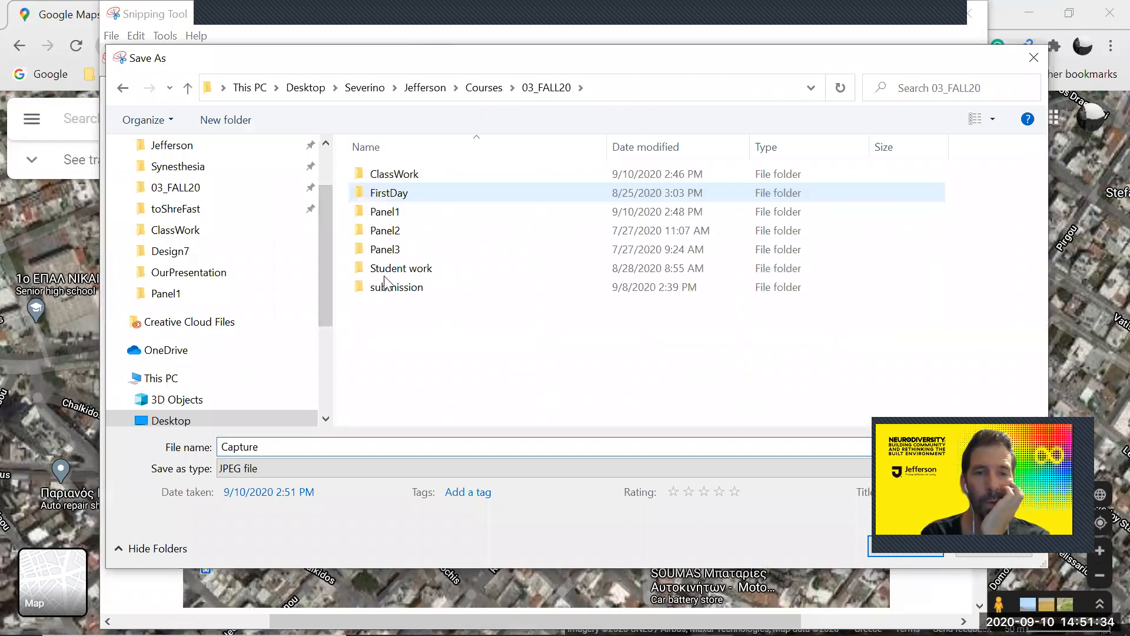
double_click(386, 175)
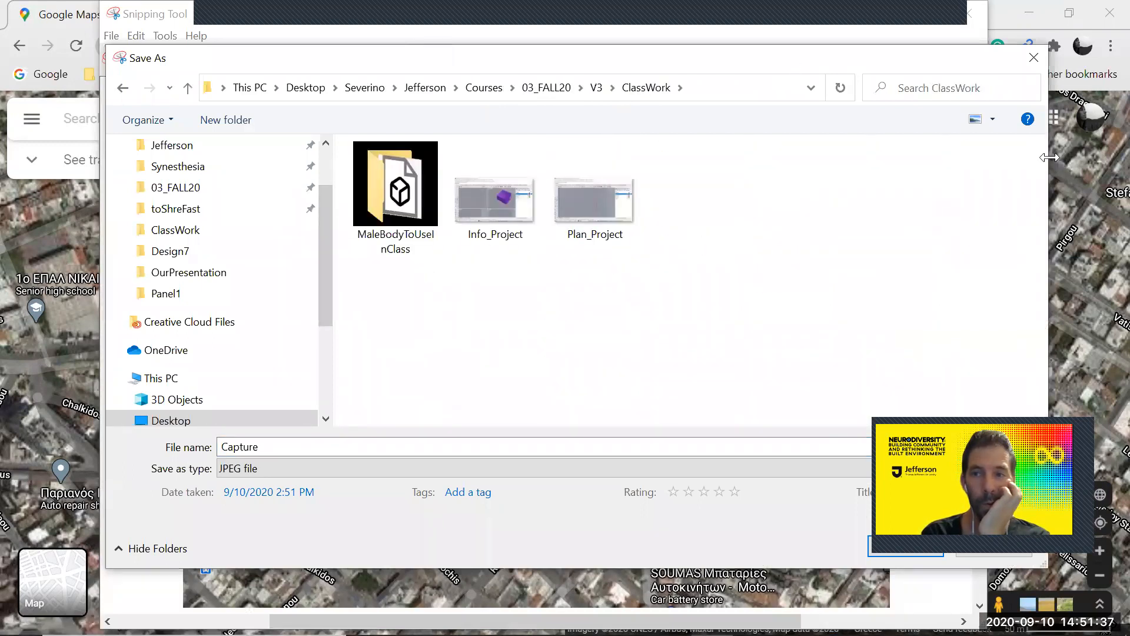
left_click_drag(1049, 157, 867, 158)
left_click(746, 543)
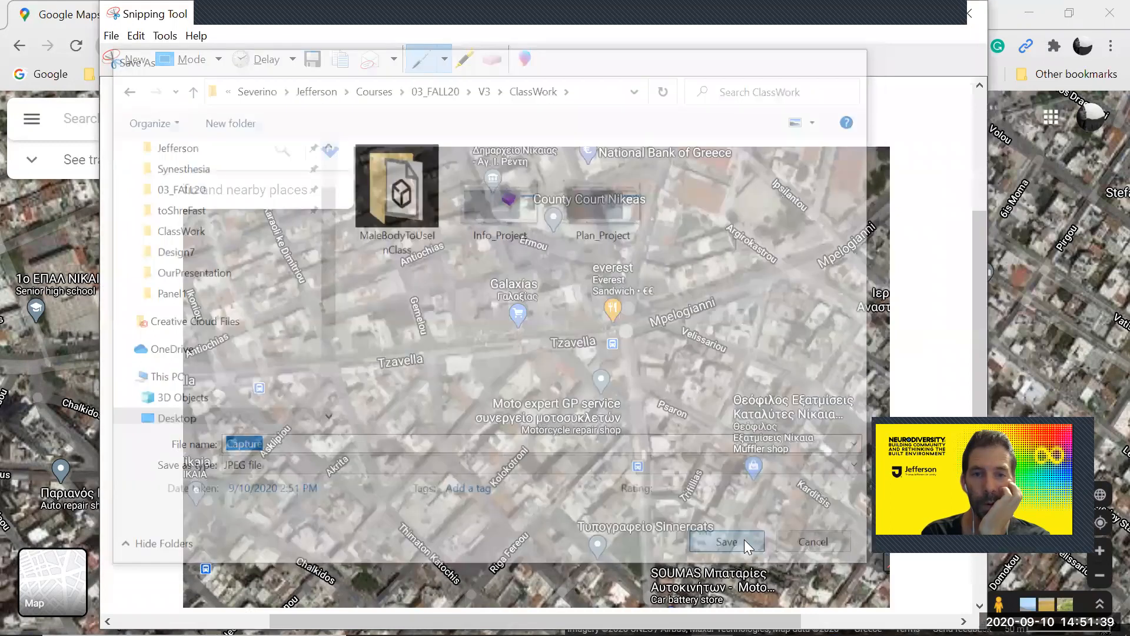
left_click(968, 13)
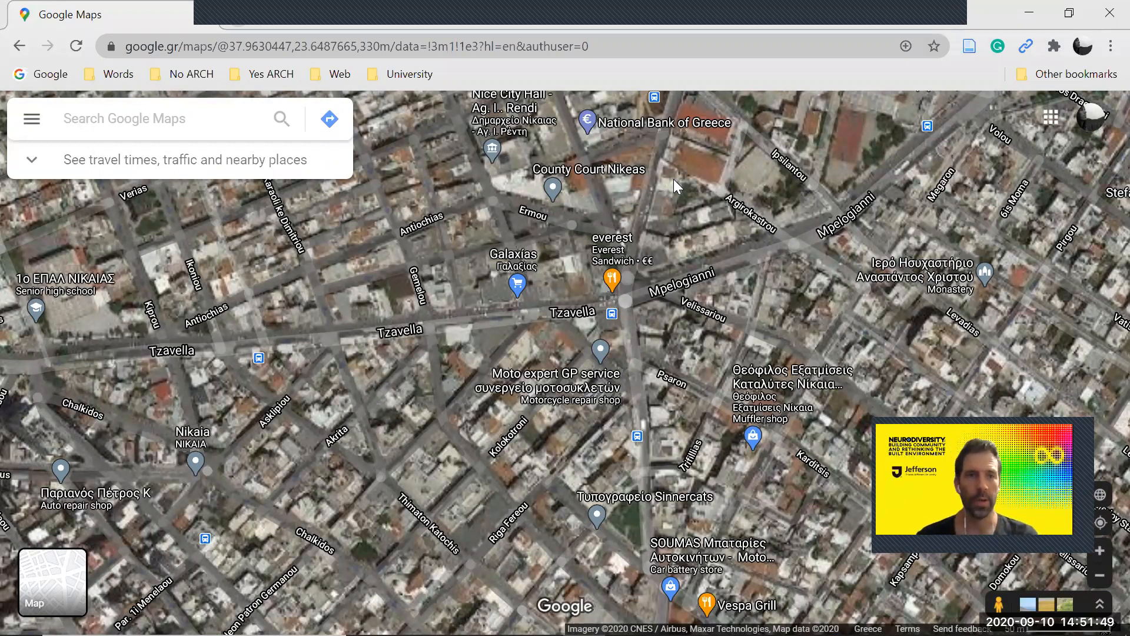
Switch to Rhino and maximize the Top viewport, leaving empty space beside the project outline.
scroll(507, 327, "down", 1)
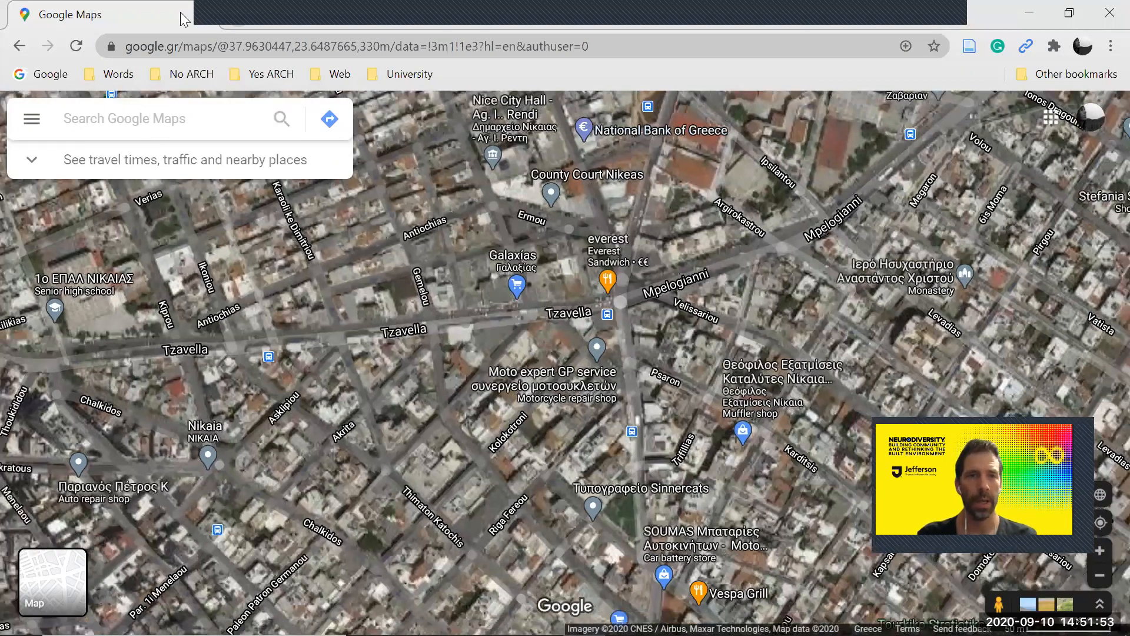
key("alt+Tab")
right_click_drag(519, 442, 615, 371)
right_click_drag(575, 334, 573, 332)
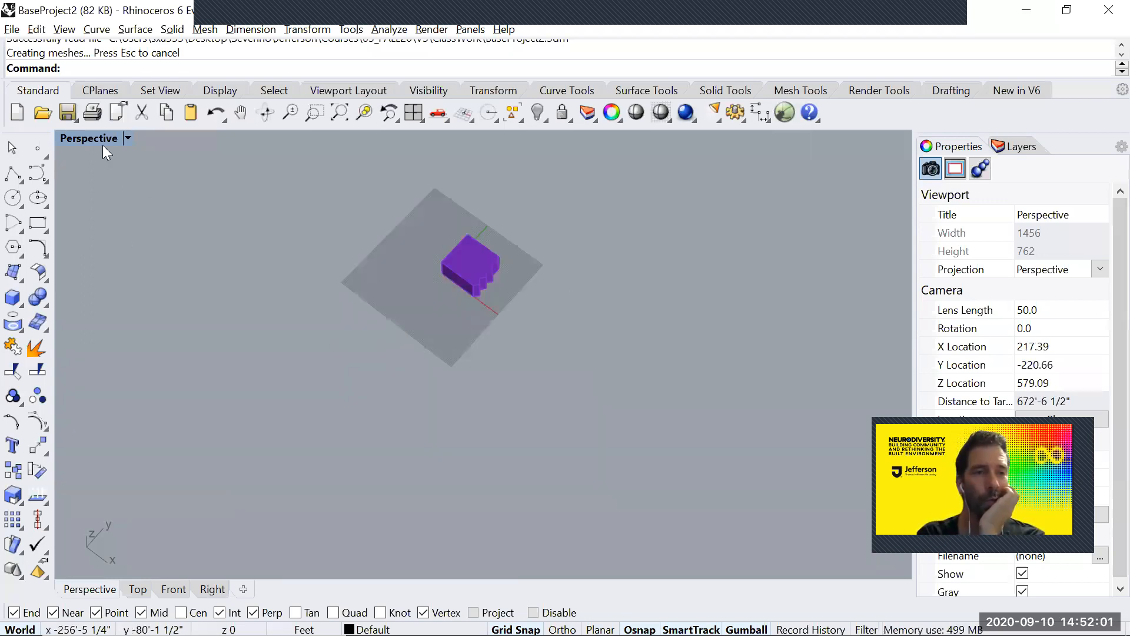
double_click(100, 143)
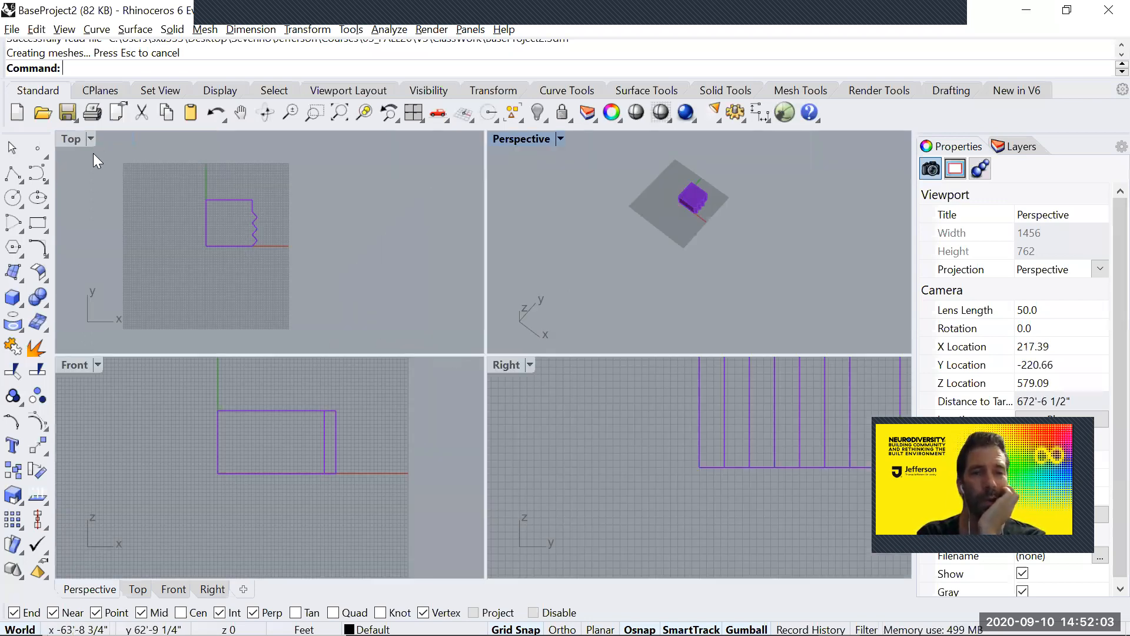
double_click(78, 139)
right_click_drag(562, 315, 498, 333)
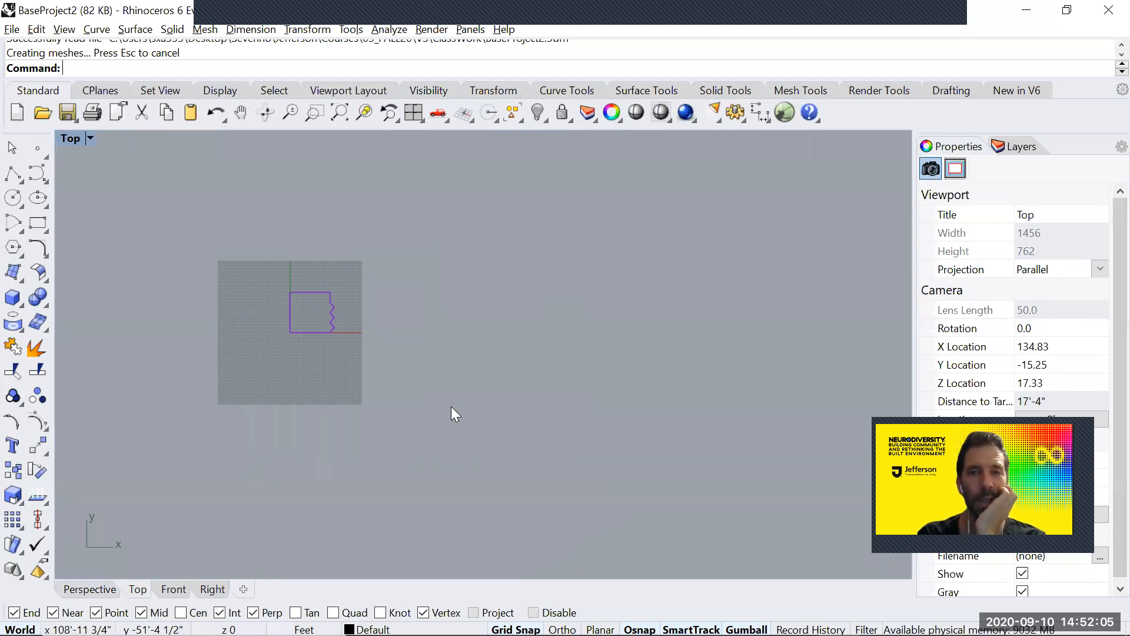
scroll(451, 406, "up", 2)
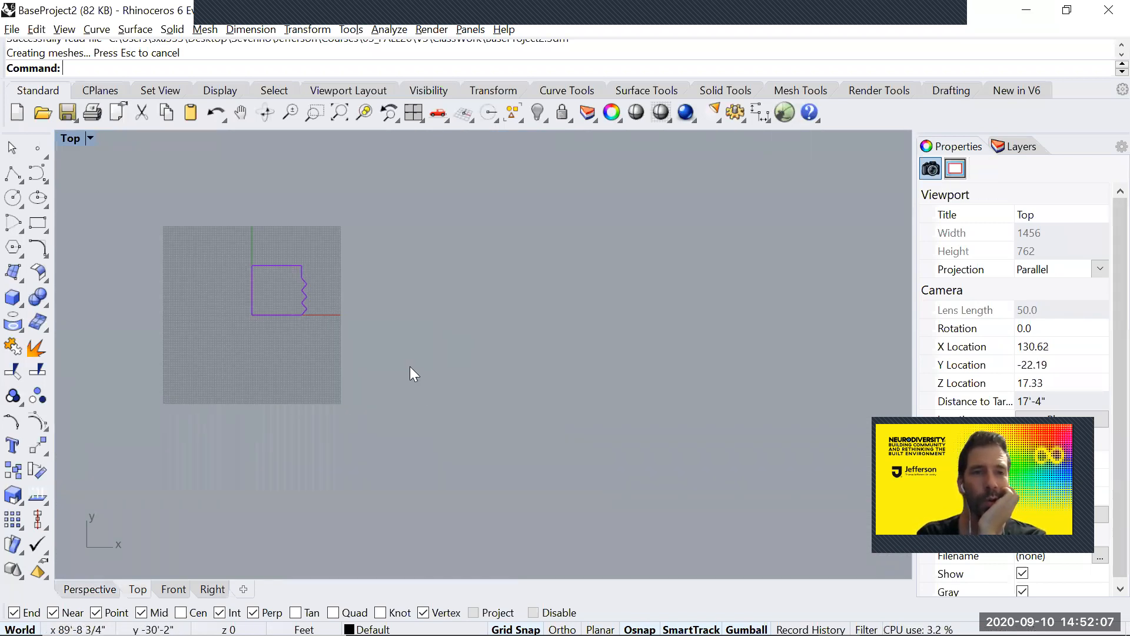
Look through the view, display, selection and viewport layout tools for a way to place a picture in the Top view.
left_click(160, 90)
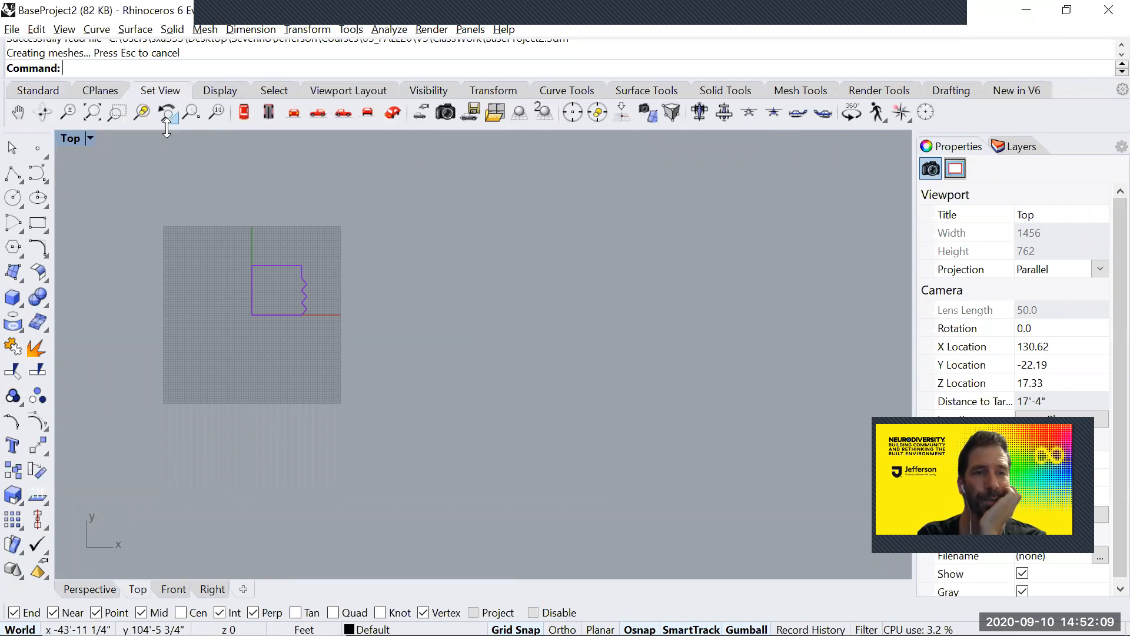
left_click(98, 91)
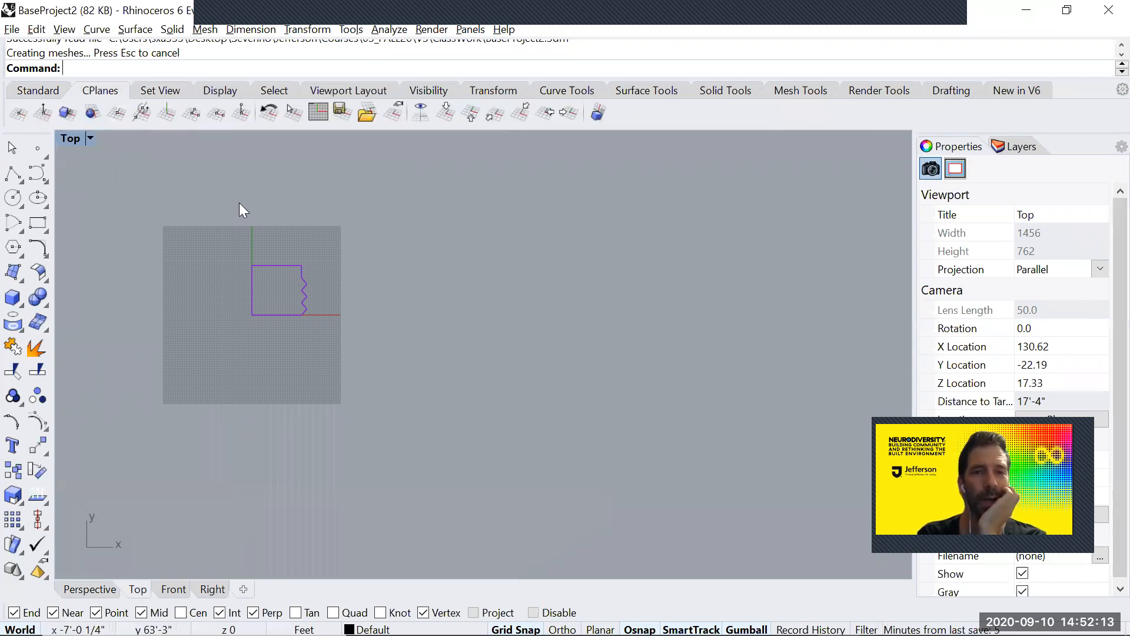
left_click(168, 91)
left_click(222, 91)
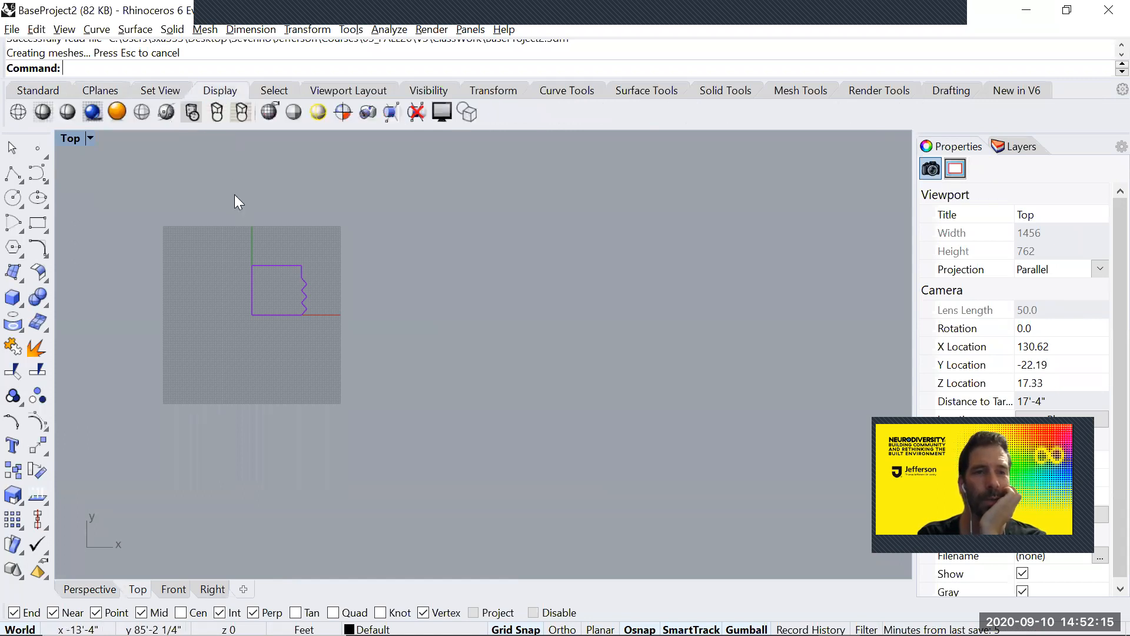
left_click(272, 93)
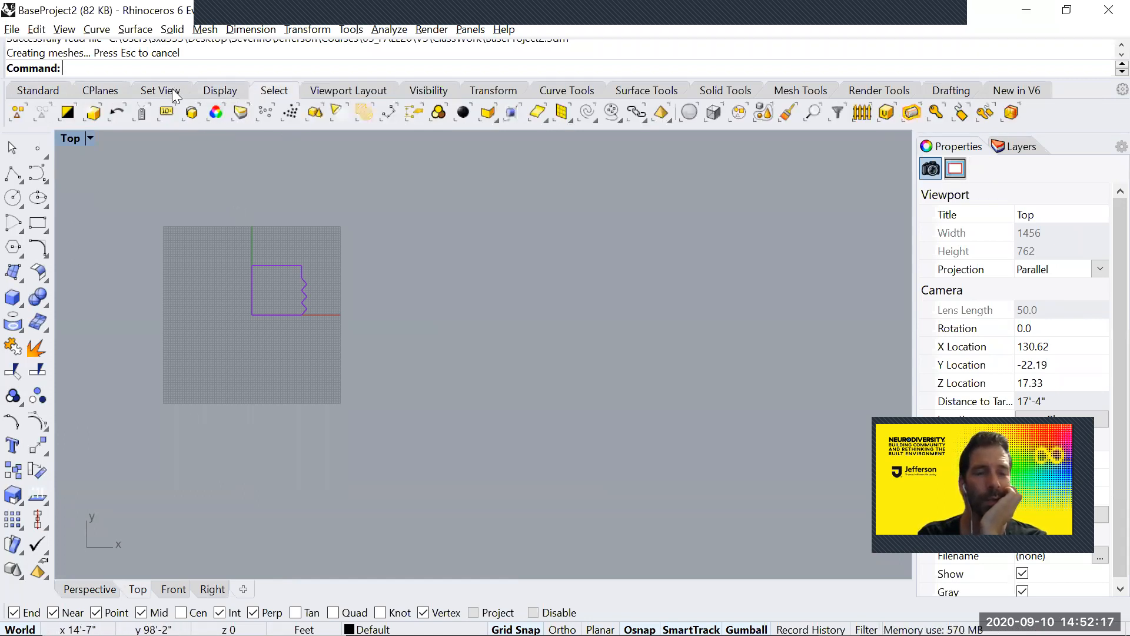
left_click(165, 92)
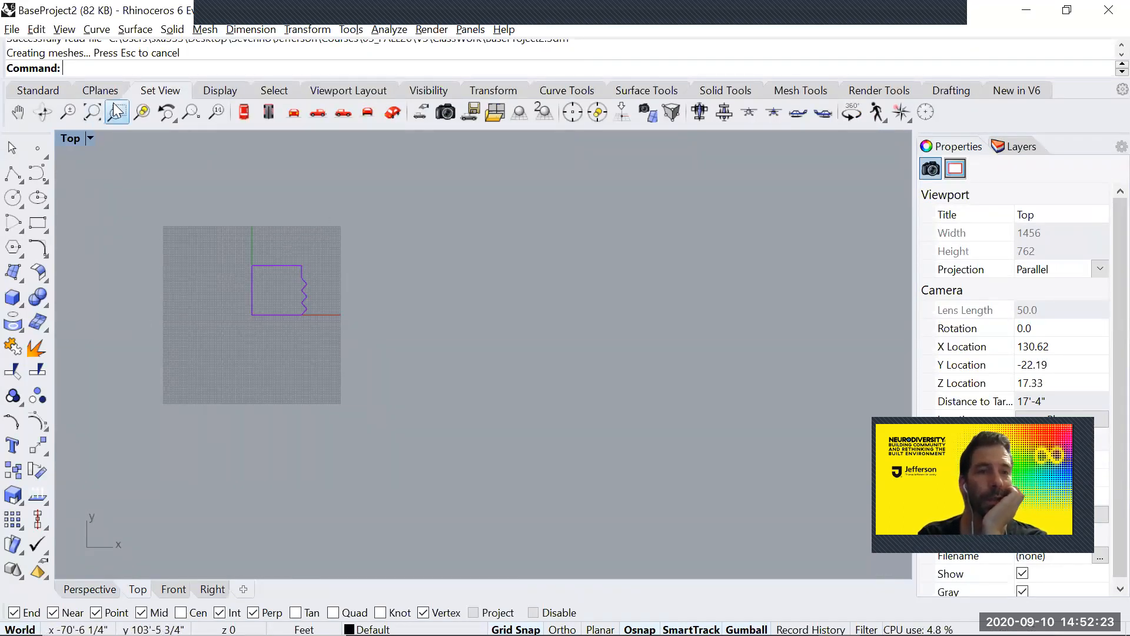
left_click(217, 92)
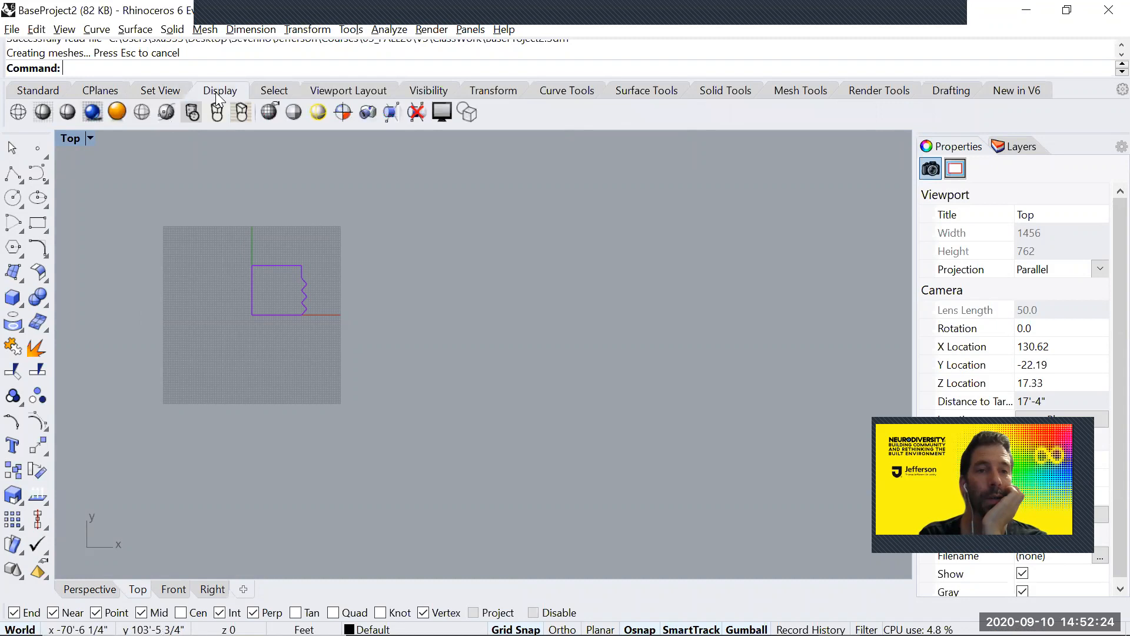
left_click(40, 91)
left_click(447, 121)
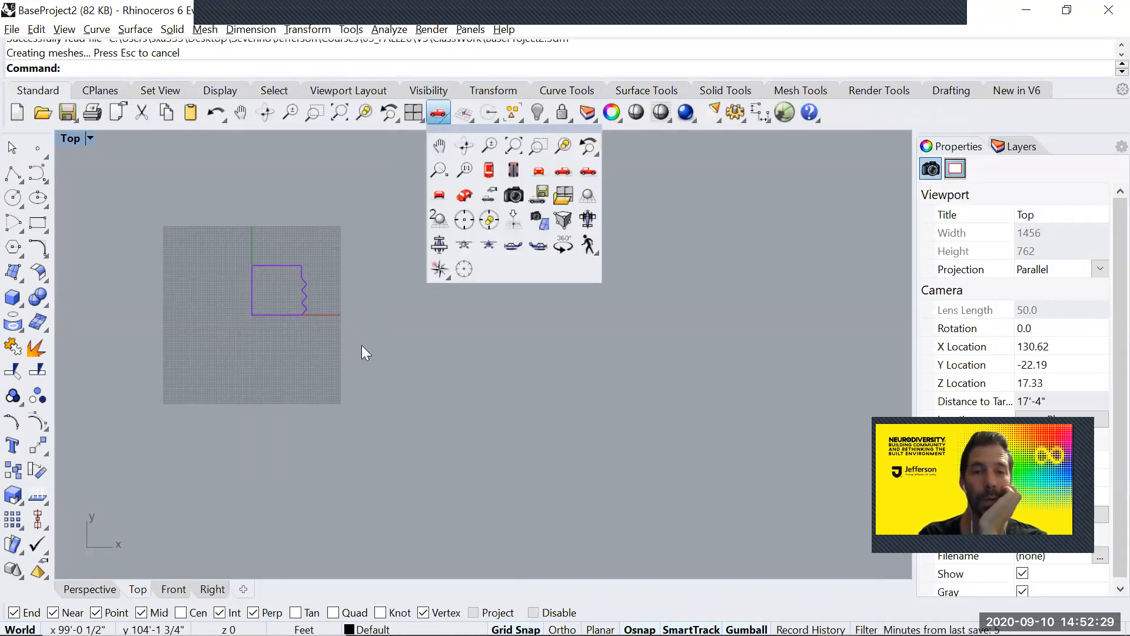
left_click(419, 358)
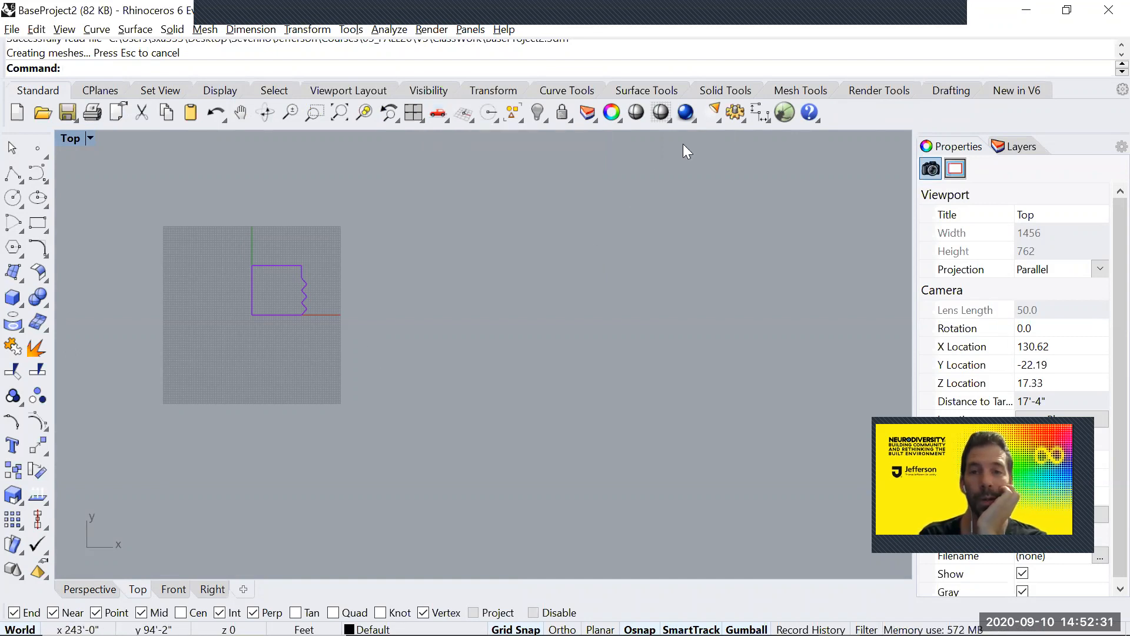
right_click_drag(579, 244, 533, 254)
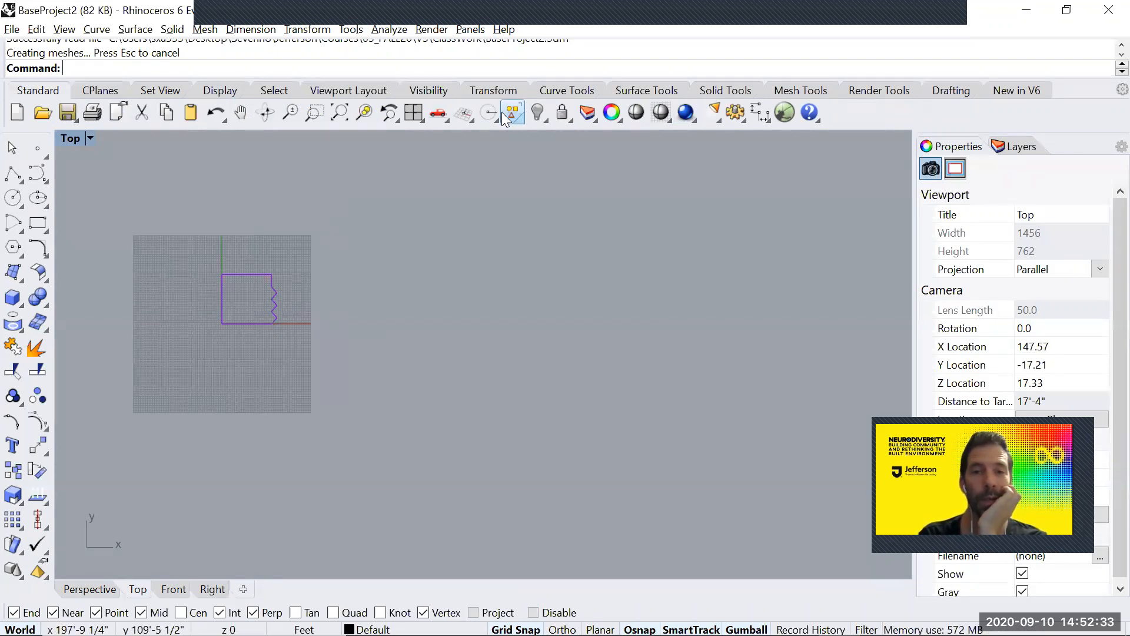
left_click(424, 120)
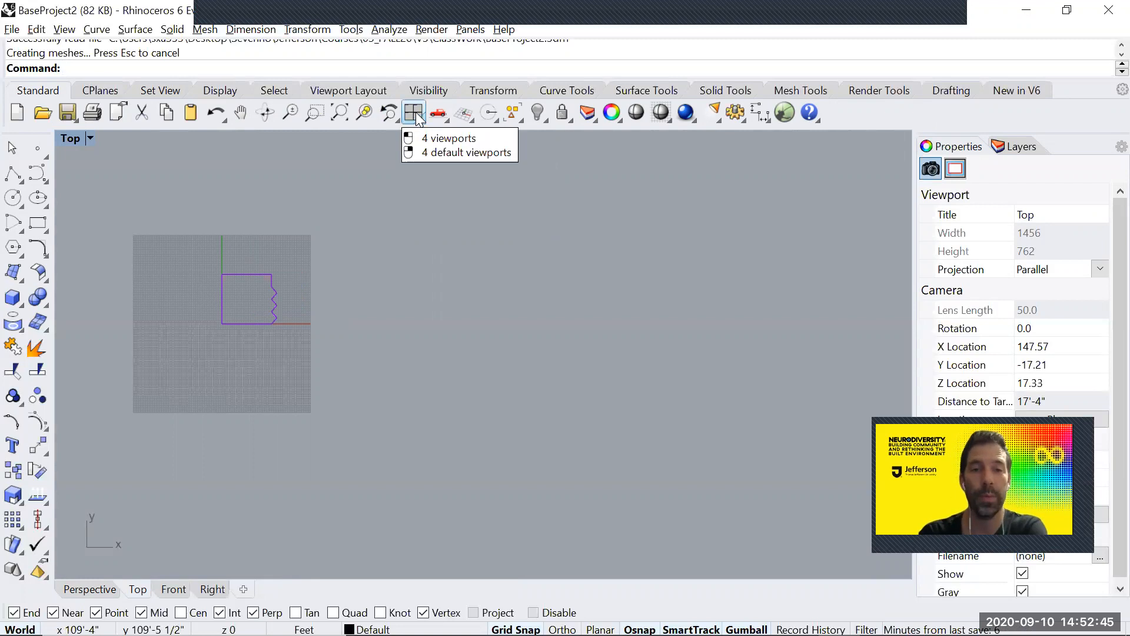
left_click(91, 139)
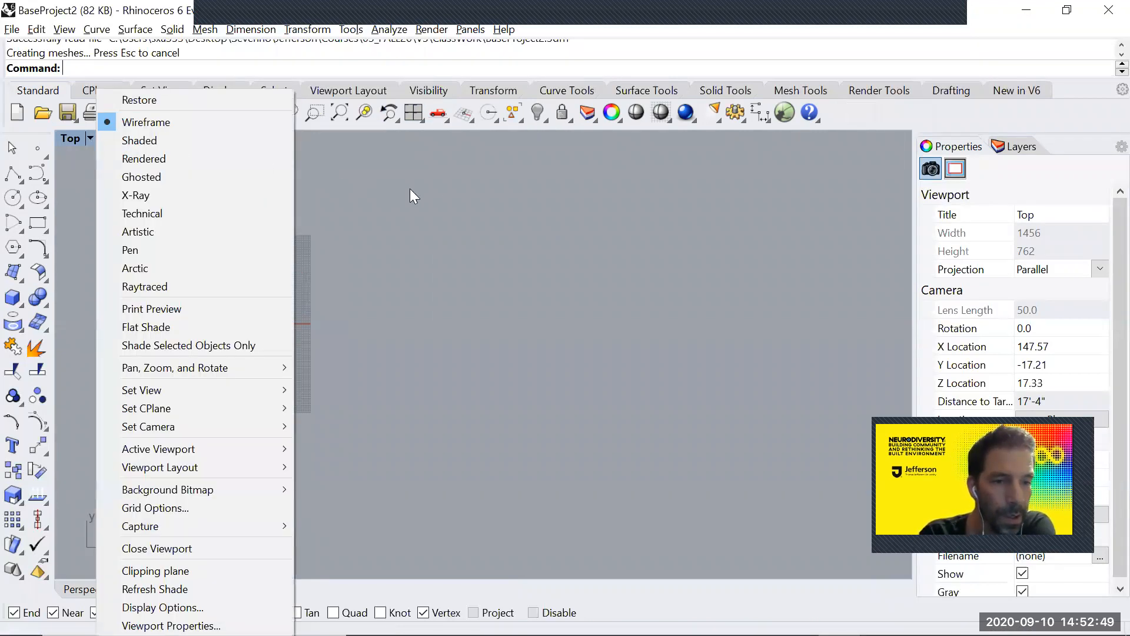
mouse_move(231, 443)
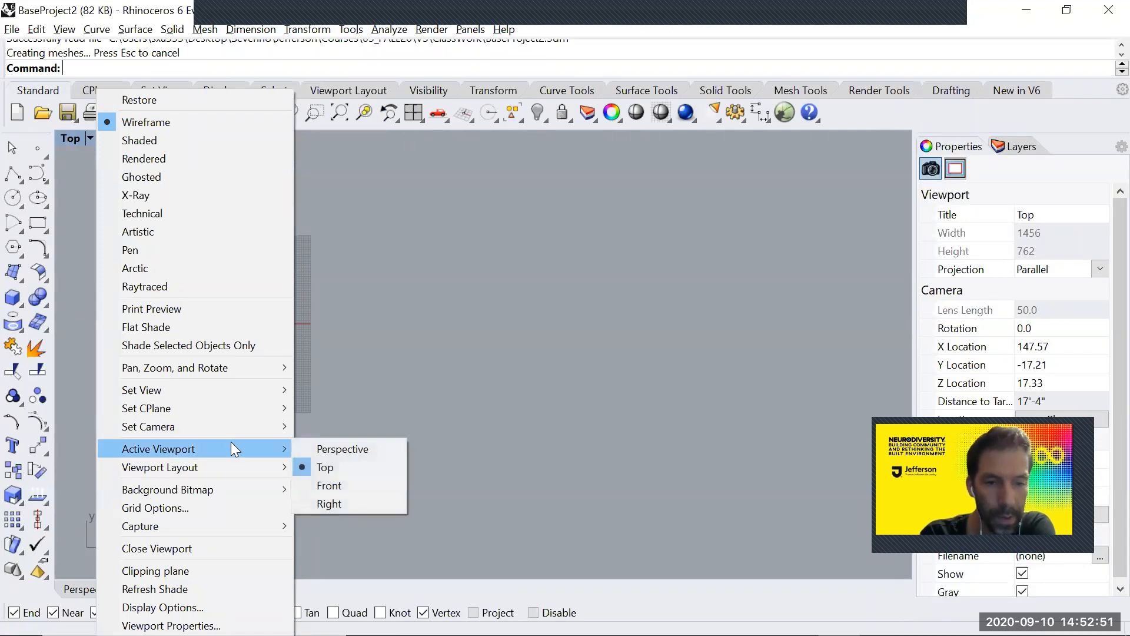
mouse_move(214, 466)
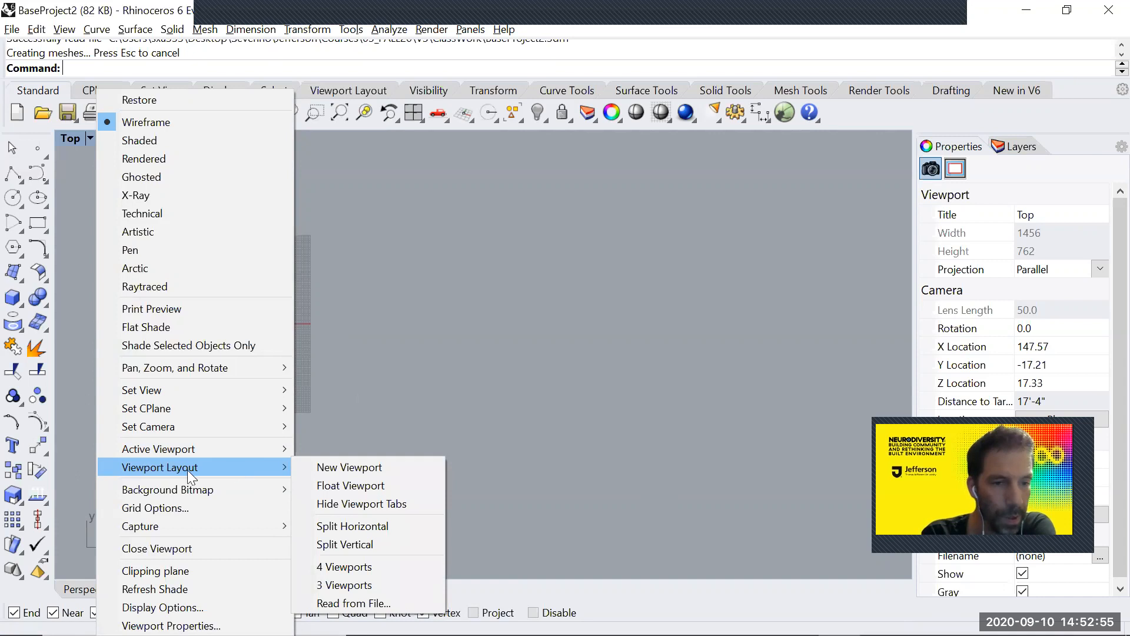
left_click(404, 269)
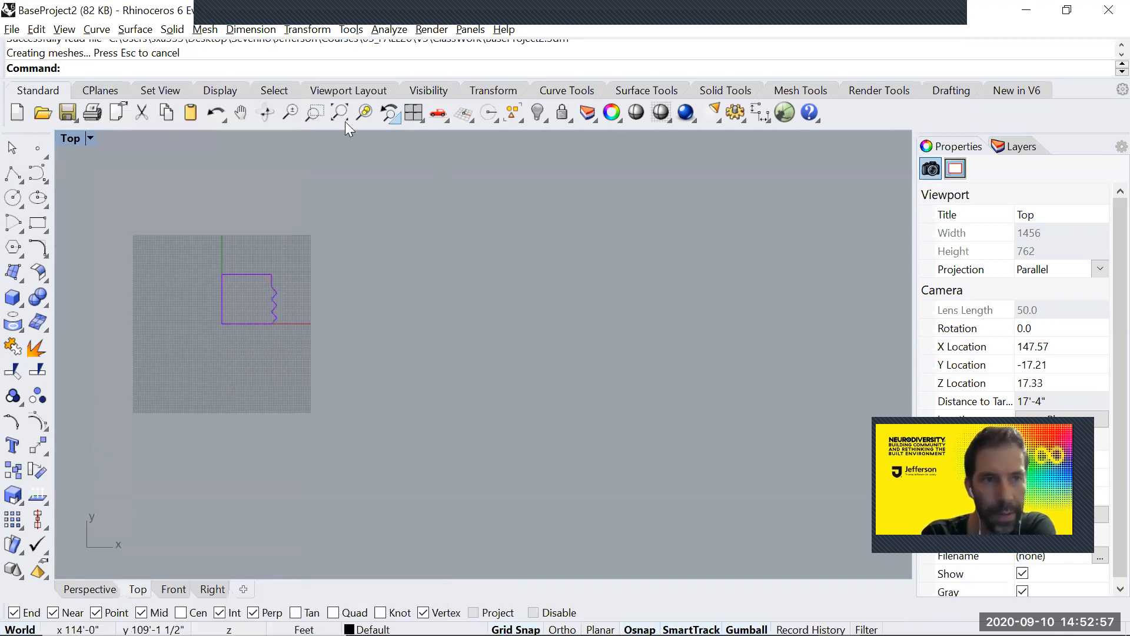
left_click(423, 121)
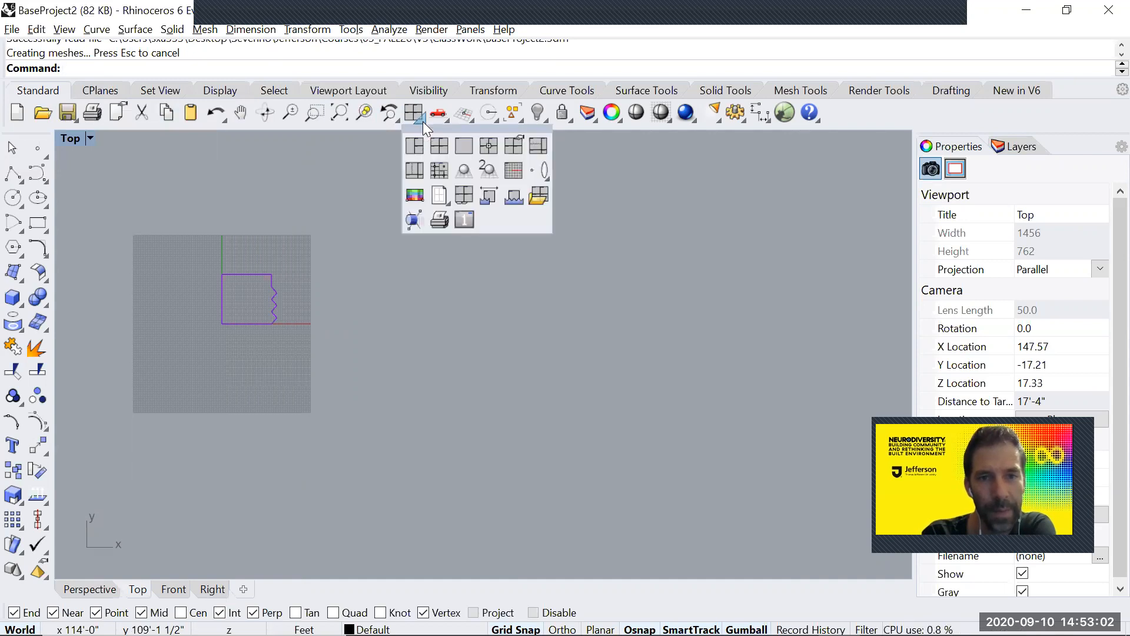
left_click(419, 191)
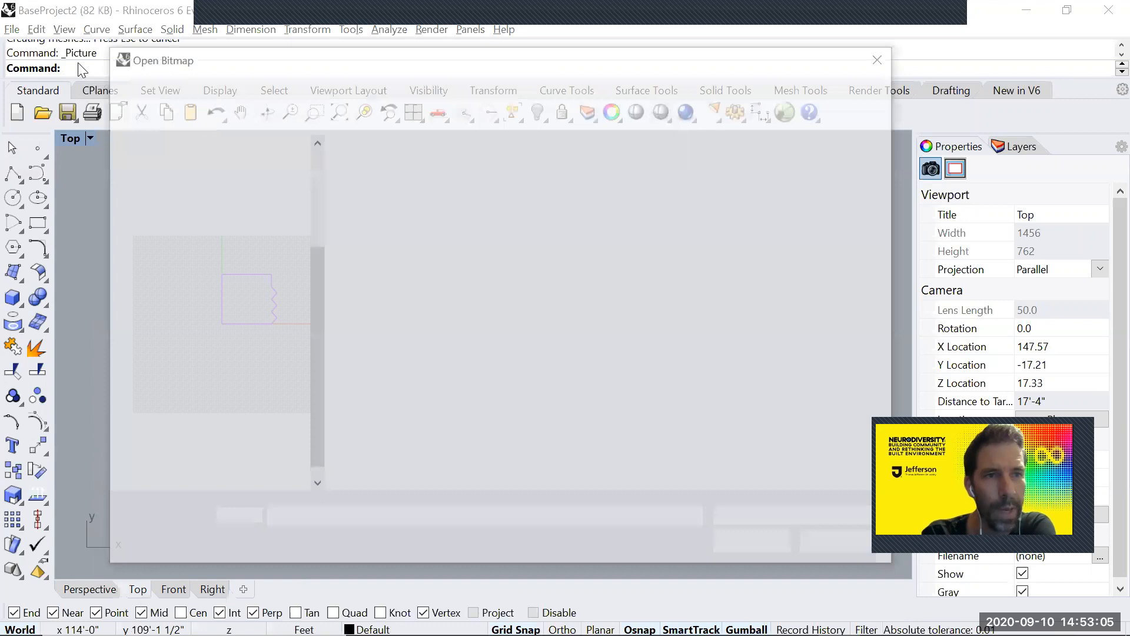
left_click(884, 57)
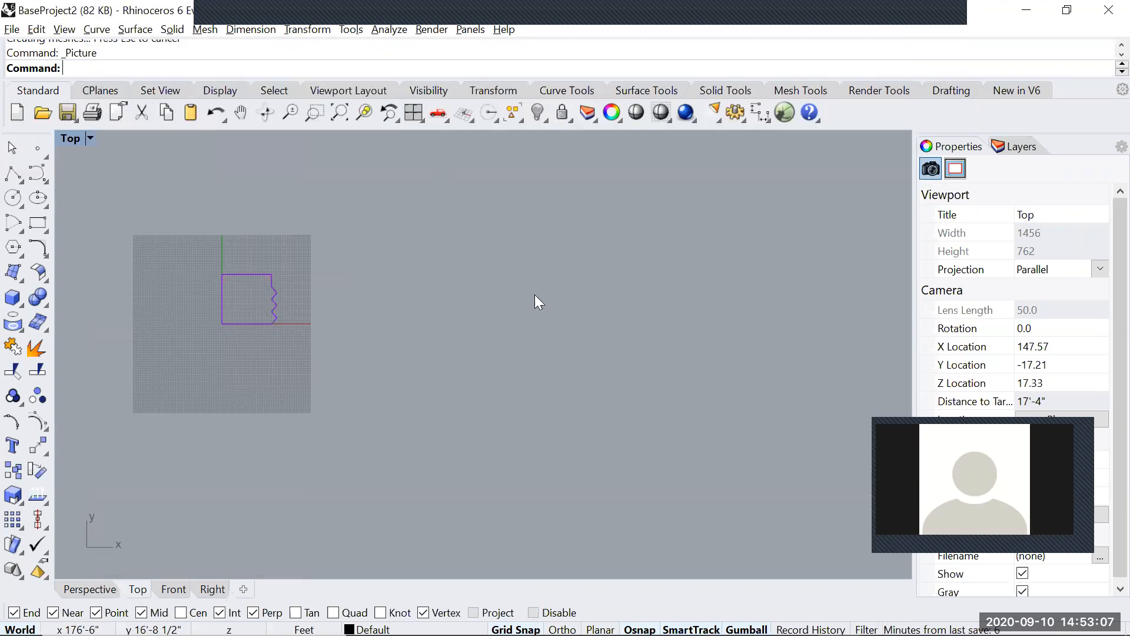
Run the Picture command and open the Capture image from the 03_FALL20 > V3 > ClassWork folder.
type("Picture")
key("Return")
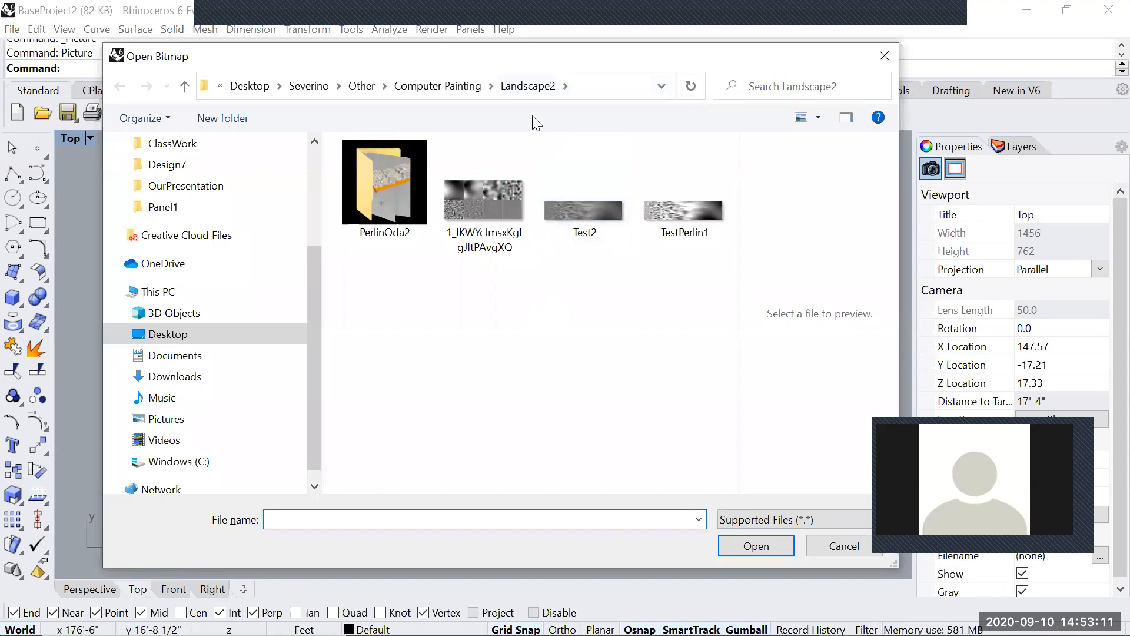
left_click_drag(529, 60, 516, 59)
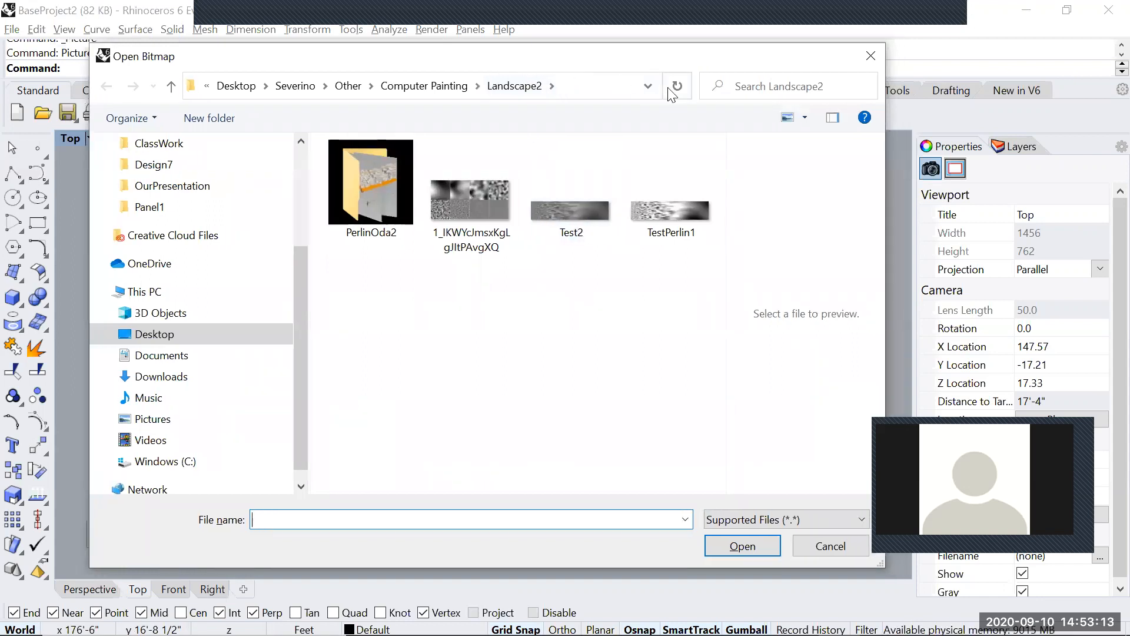
scroll(291, 247, "up", 1)
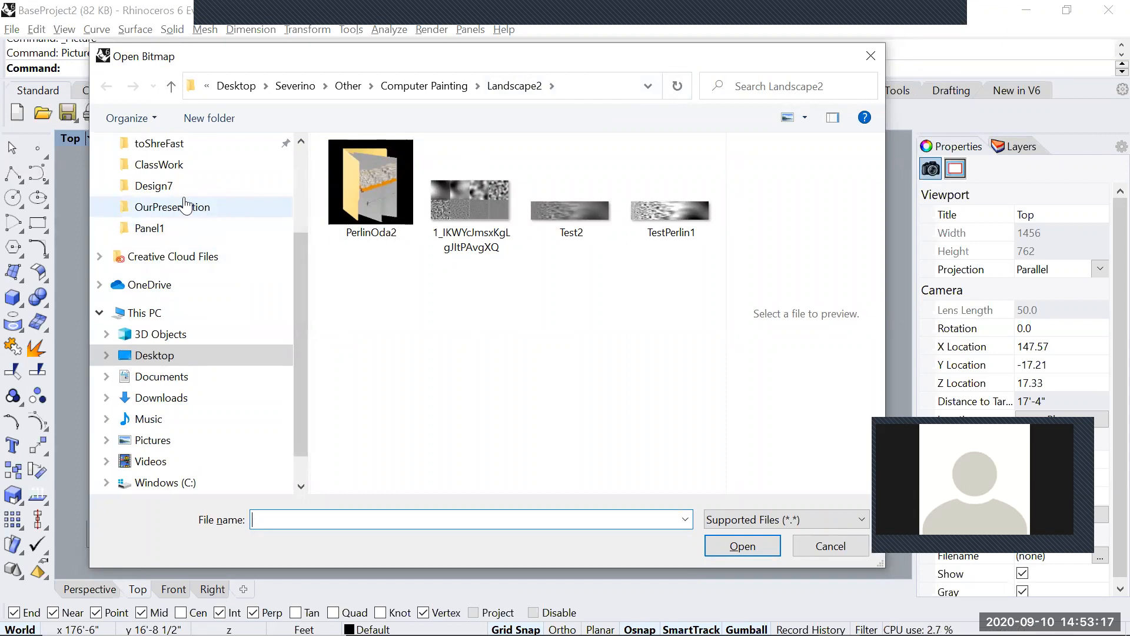
left_click_drag(300, 271, 300, 215)
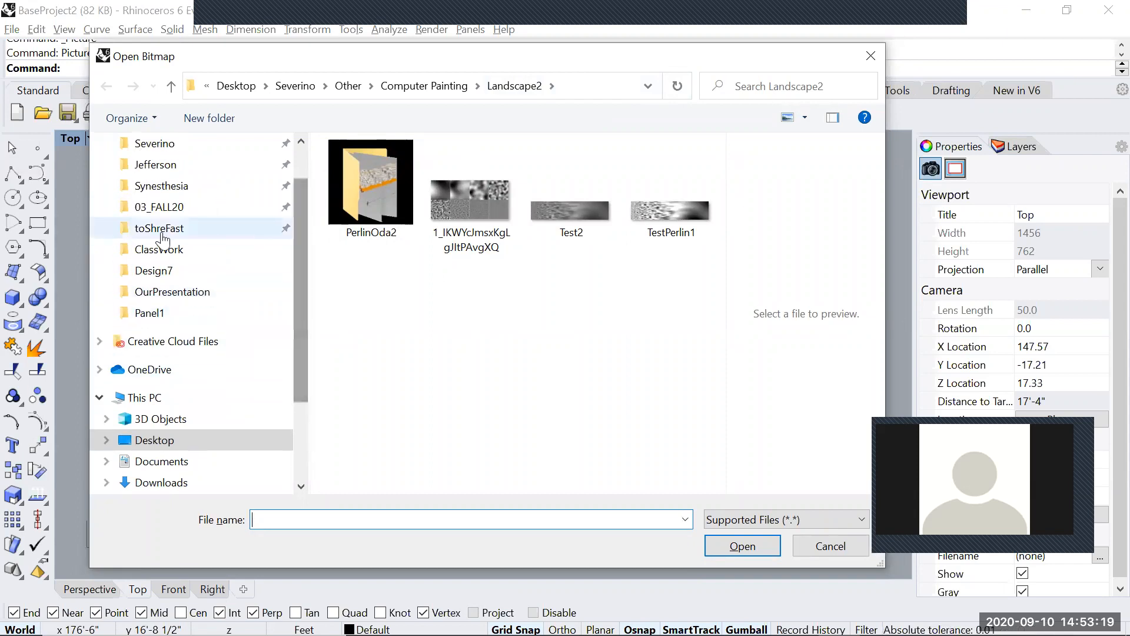
left_click(148, 207)
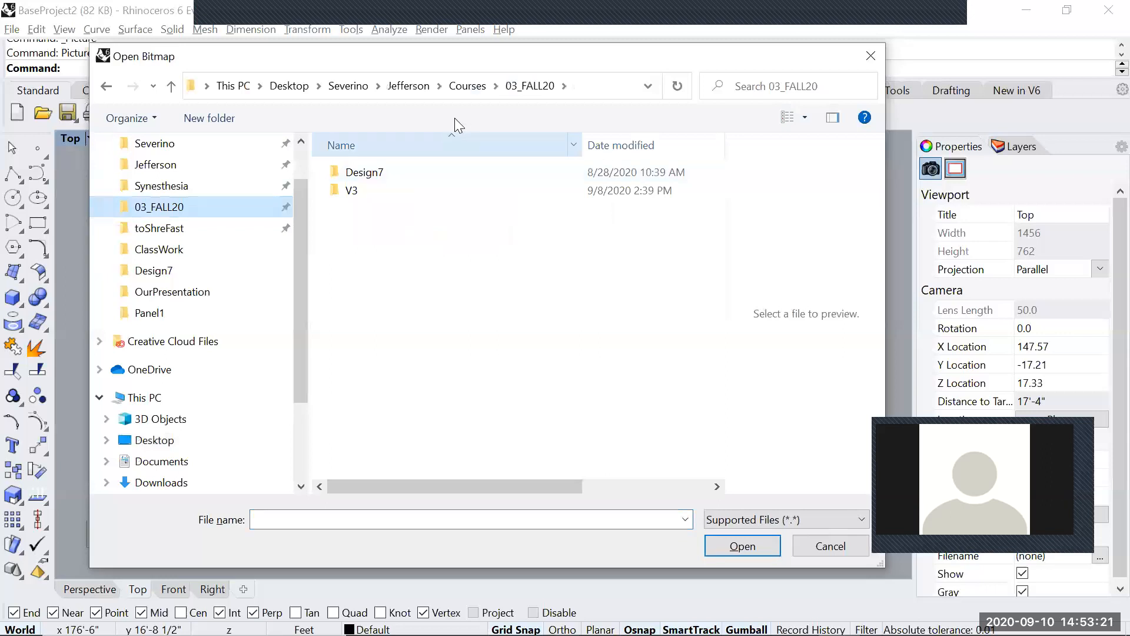
double_click(360, 192)
double_click(368, 173)
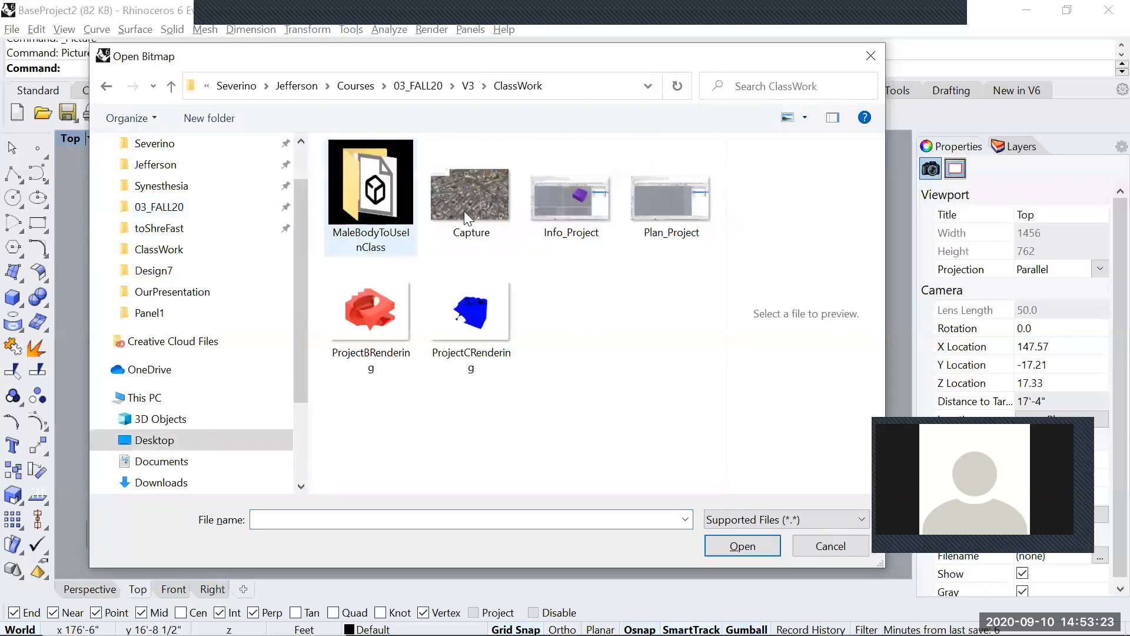
left_click(468, 218)
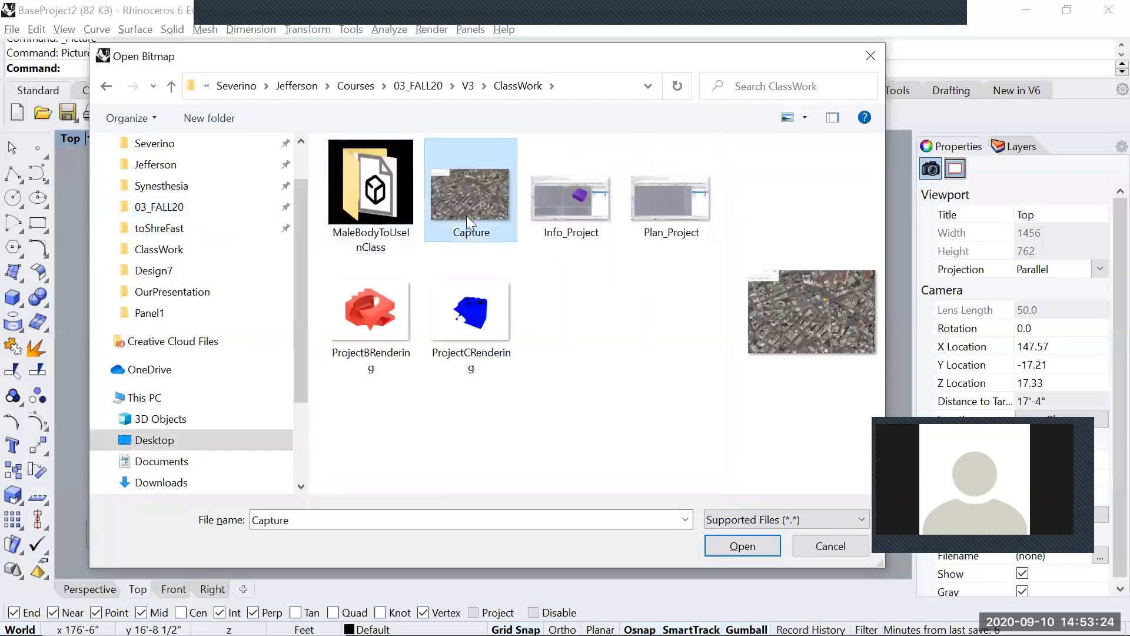
left_click(733, 547)
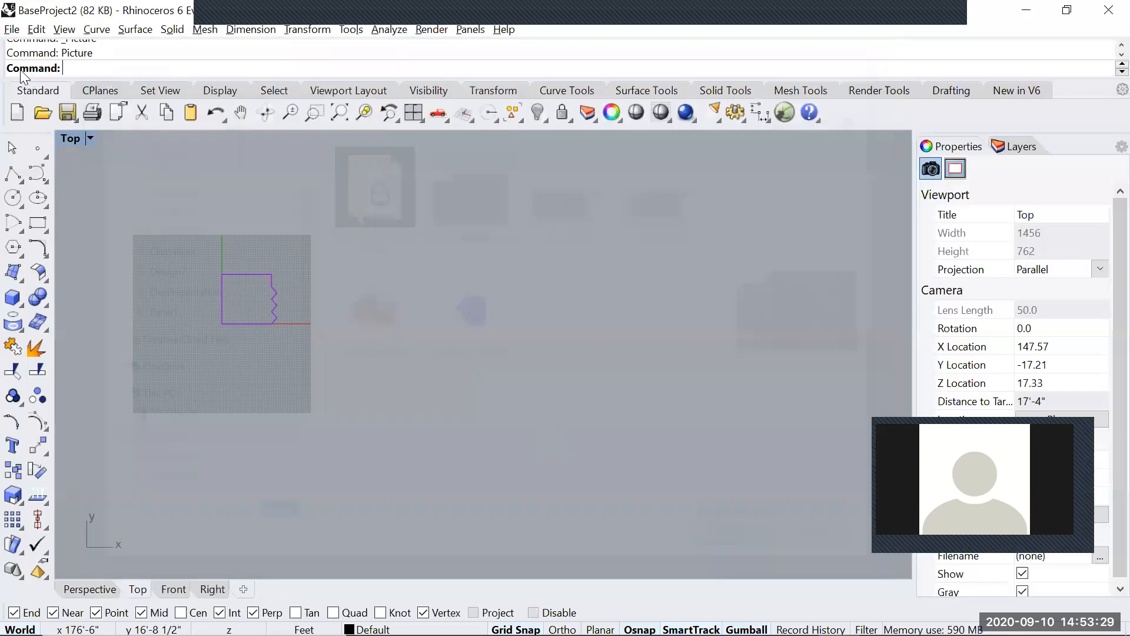
Place the satellite map picture in the empty space beside the project outline and shift it slightly up and farther from the outline.
left_click(374, 348)
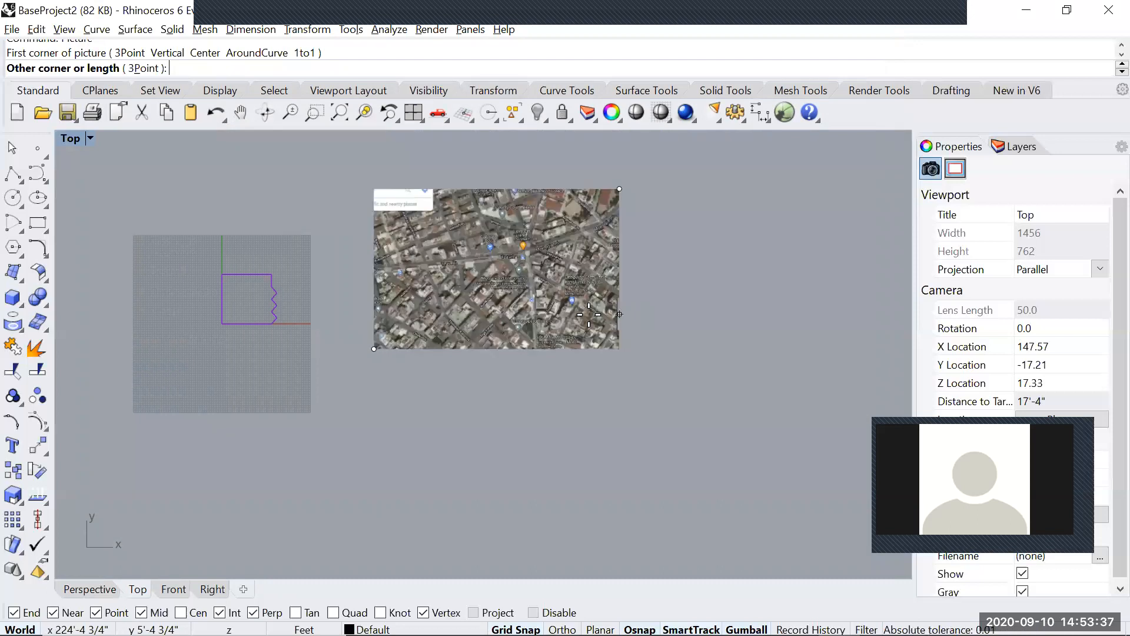
left_click(573, 314)
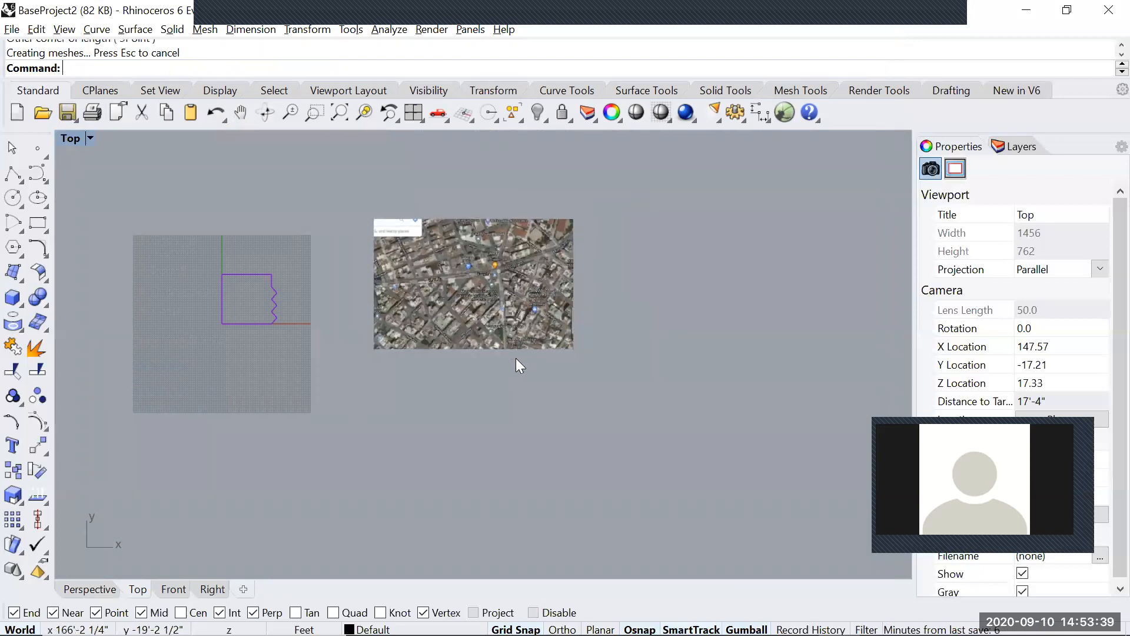
scroll(516, 353, "up", 2)
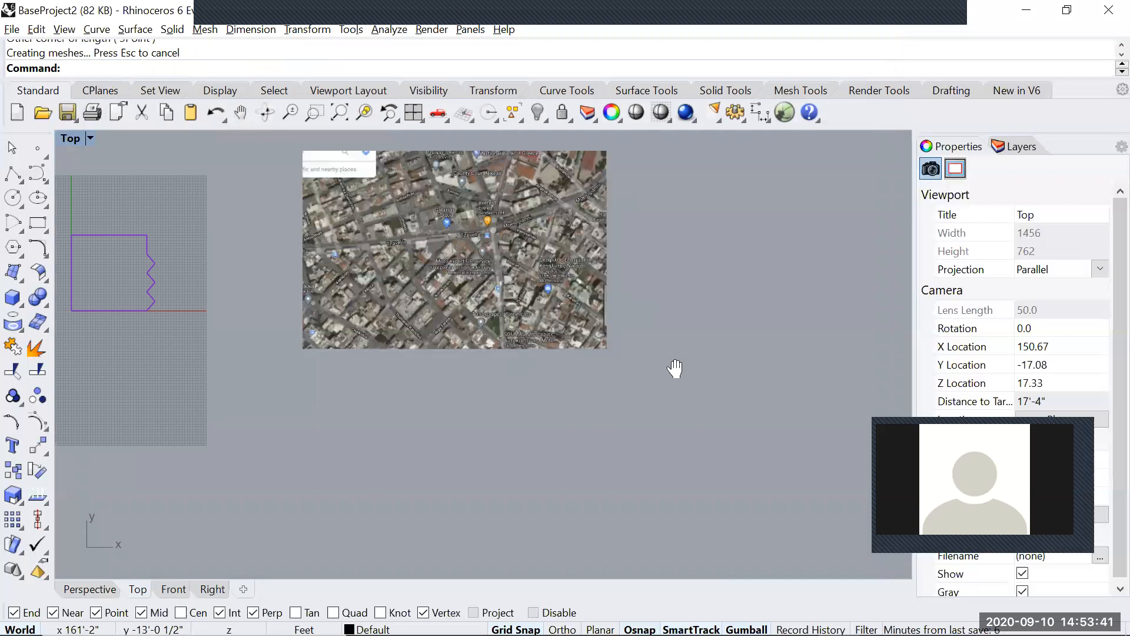
left_click(468, 285)
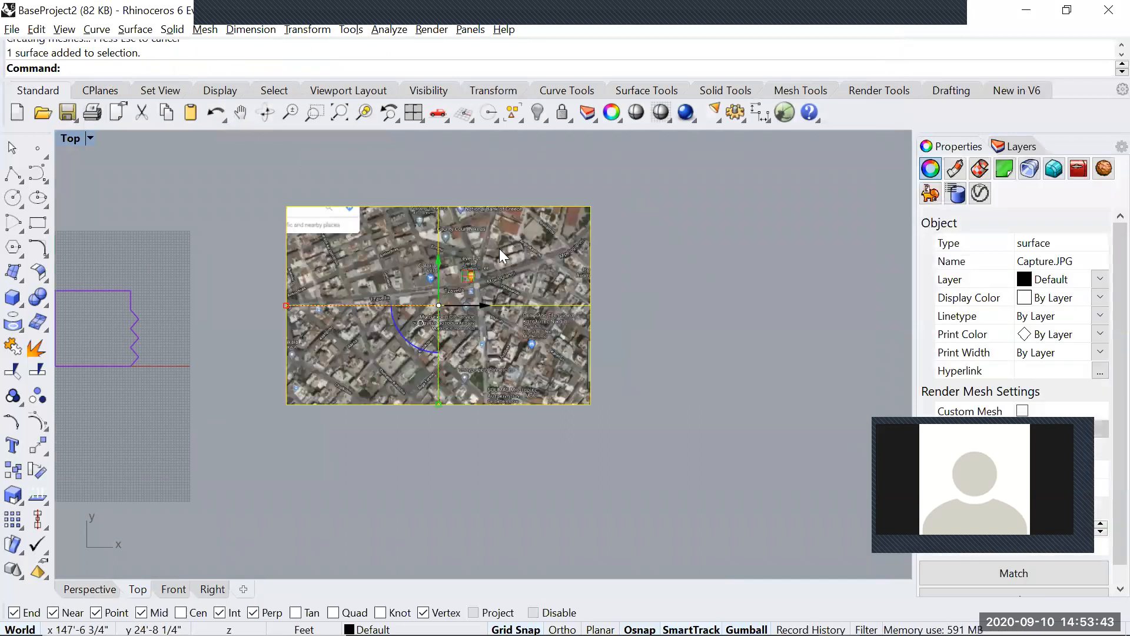
left_click_drag(569, 303, 606, 273)
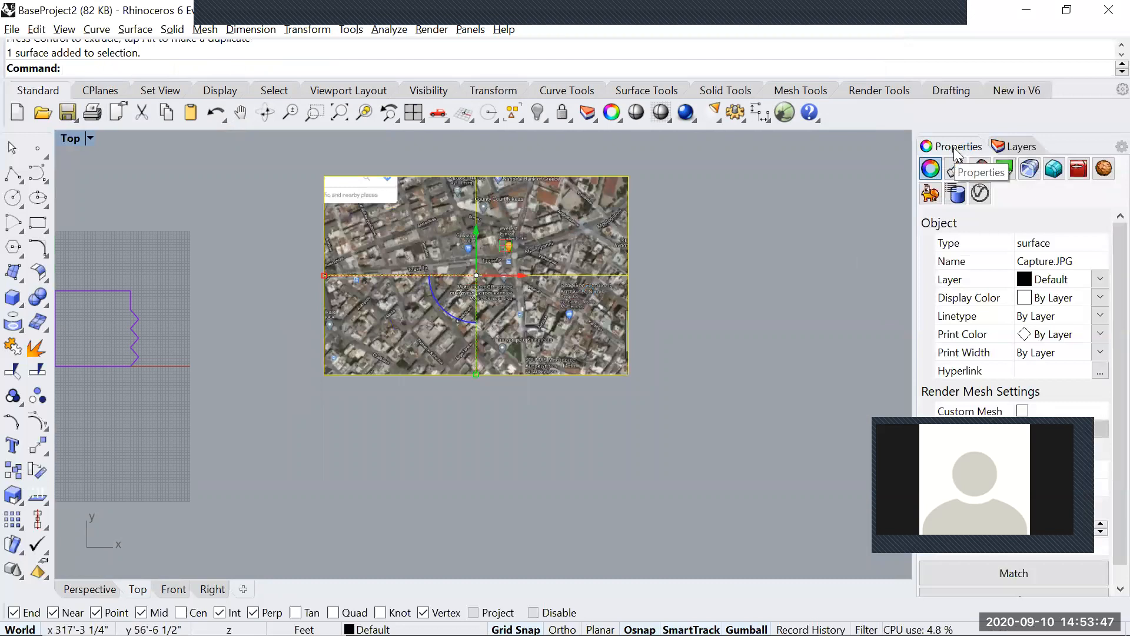
Assign the map picture to Layer 05 and lock that layer.
left_click(1010, 148)
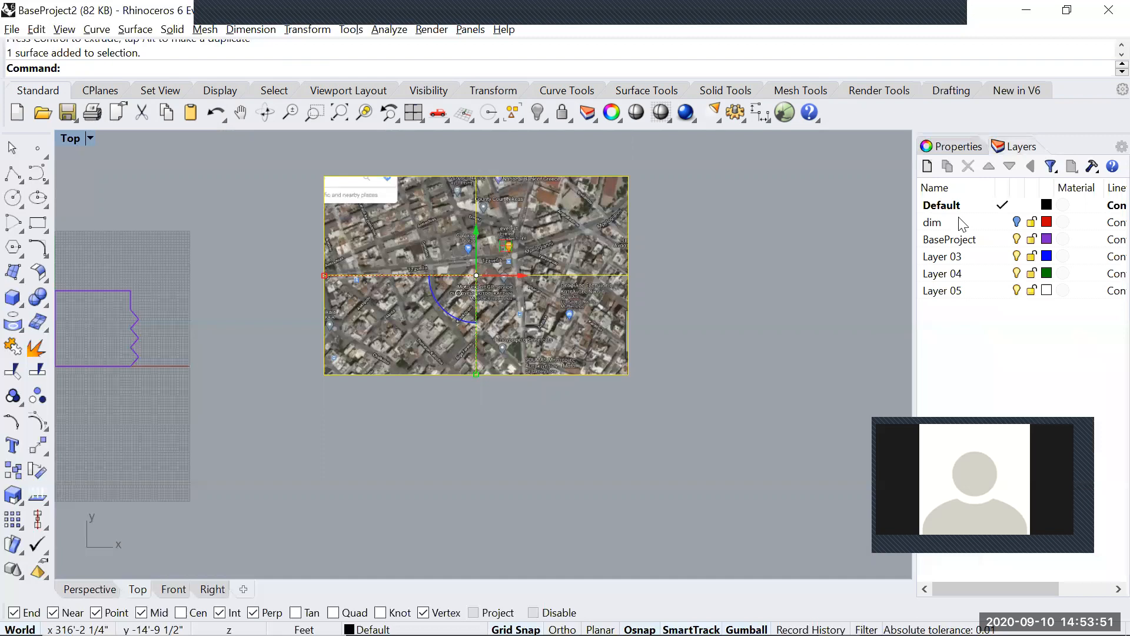
right_click(941, 291)
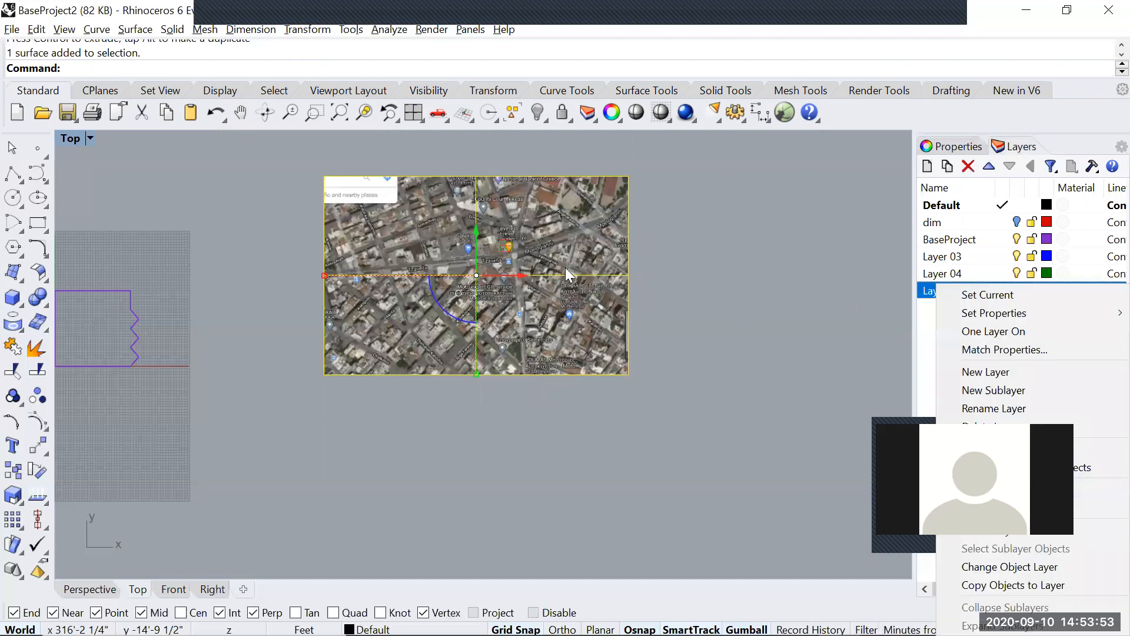
left_click(568, 274)
right_click(949, 292)
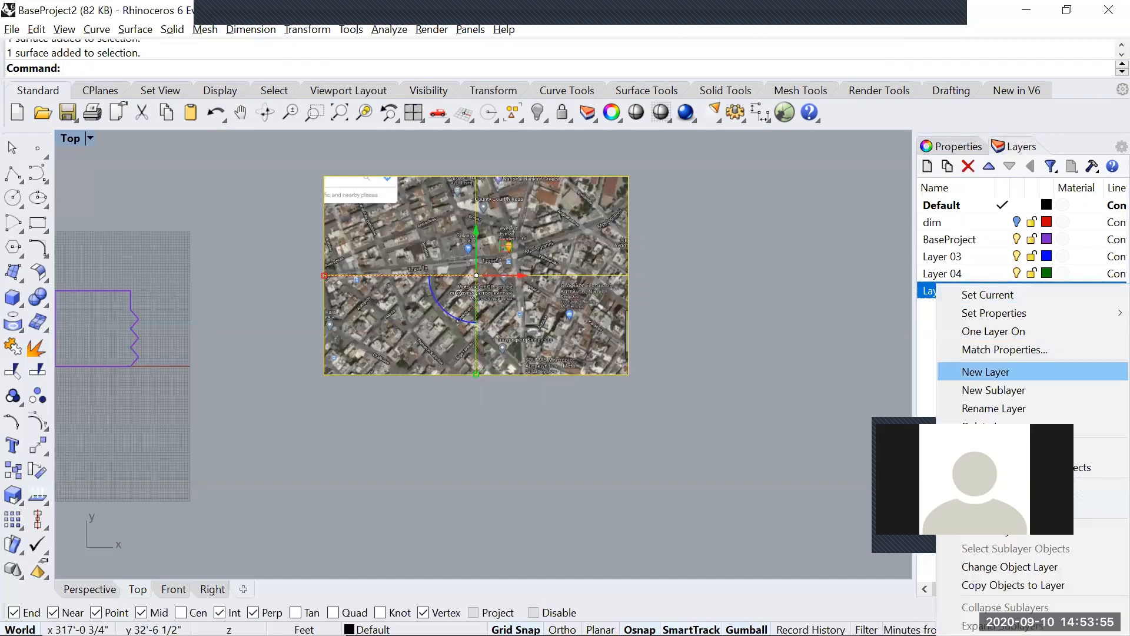
left_click(1002, 567)
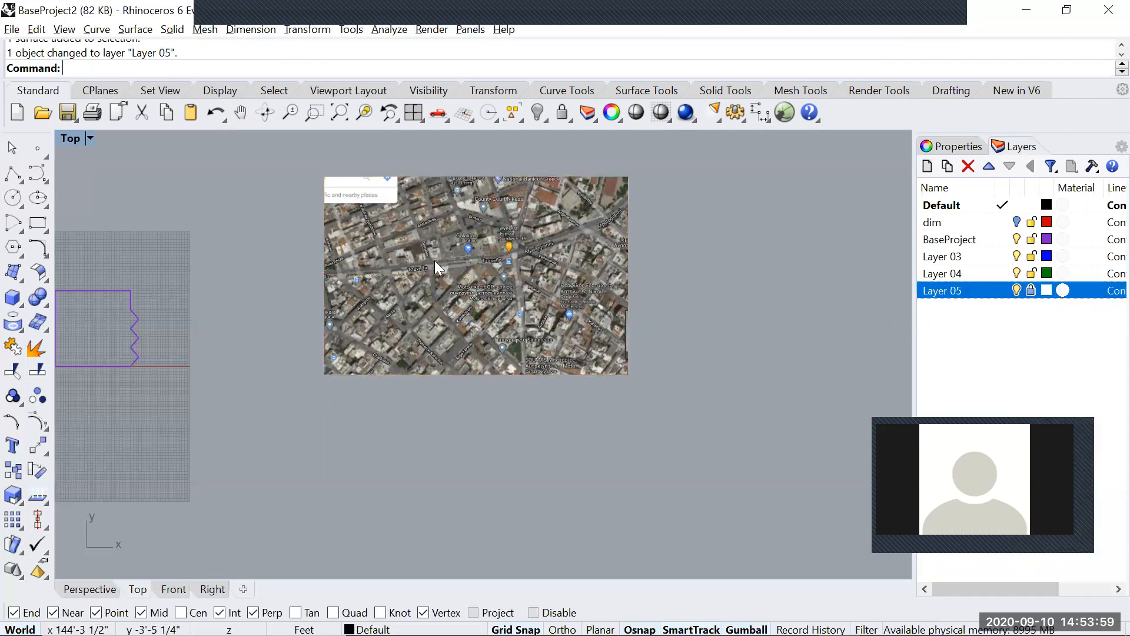
scroll(450, 259, "up", 2)
right_click_drag(521, 280, 502, 305)
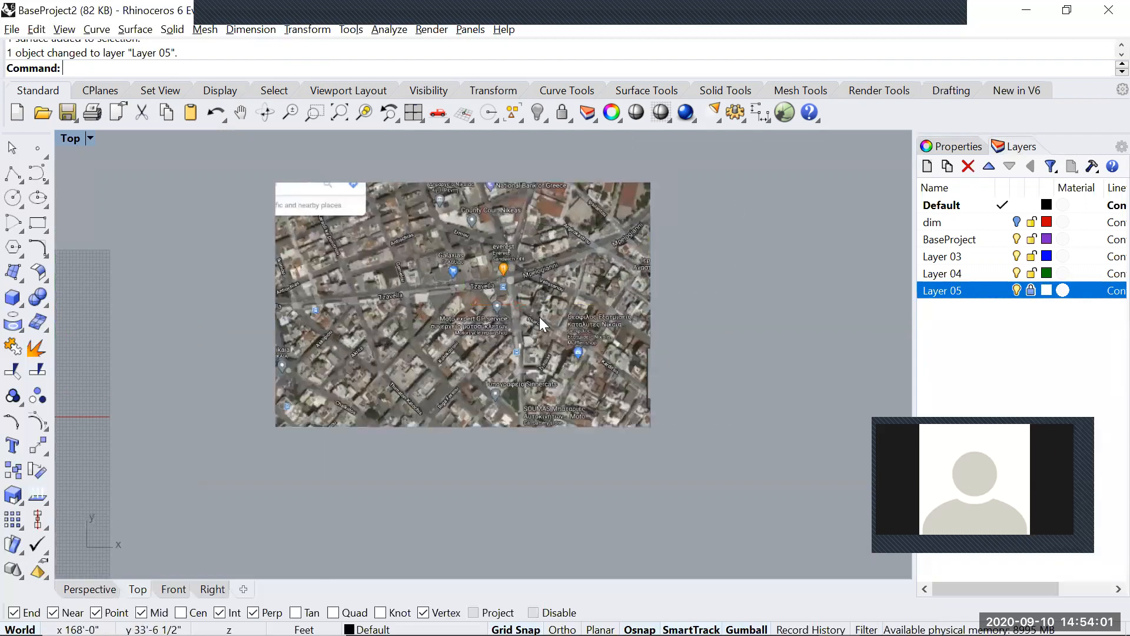
Make Layer 04 the current layer and trace the triangular city block just south of Tzavella with a closed polyline.
left_click(962, 274)
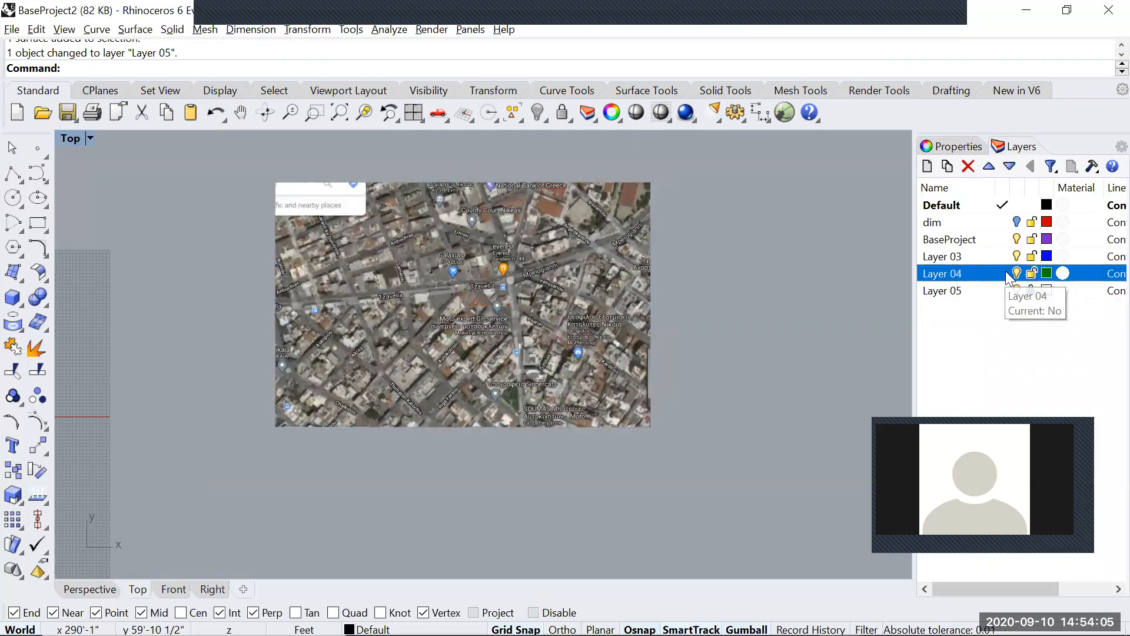
left_click(1008, 275)
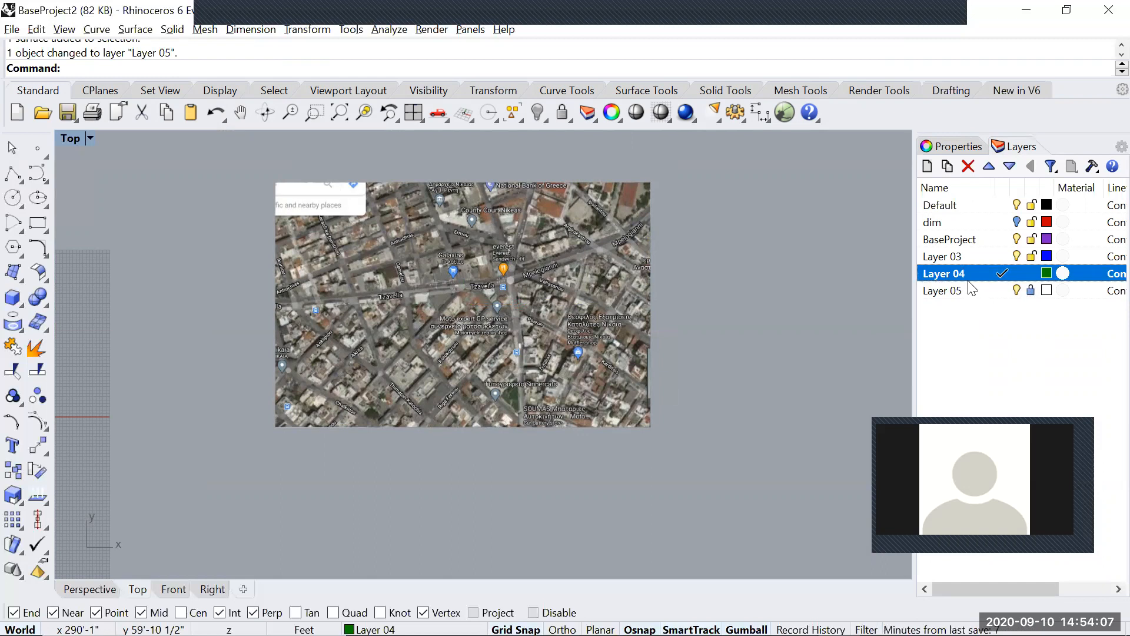
type("Polyline")
key("Return")
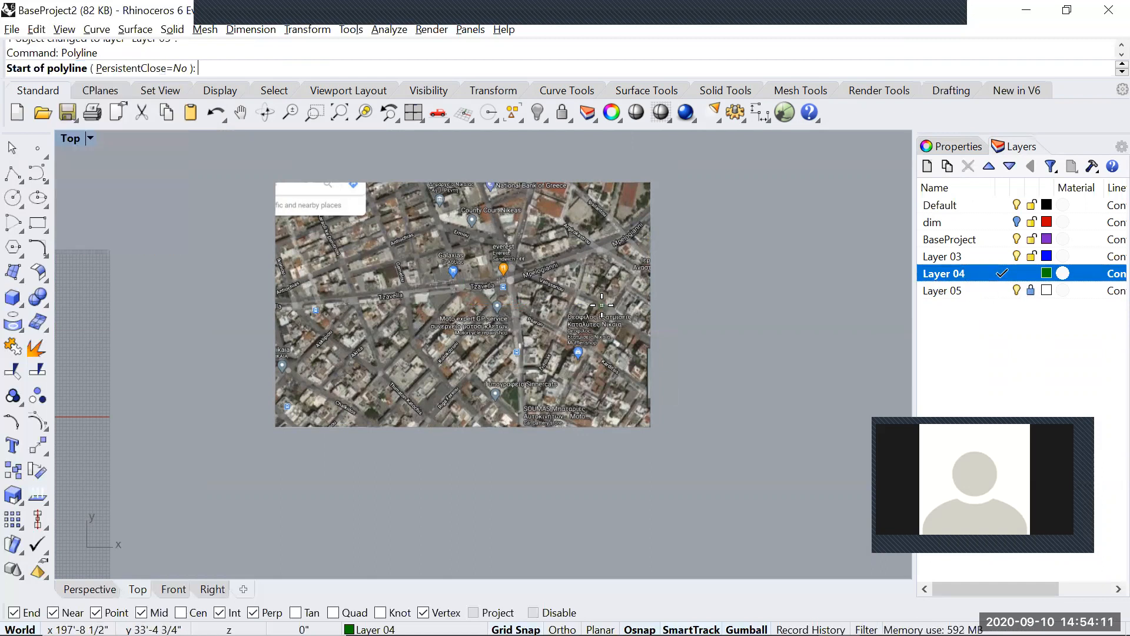
scroll(445, 318, "up", 3)
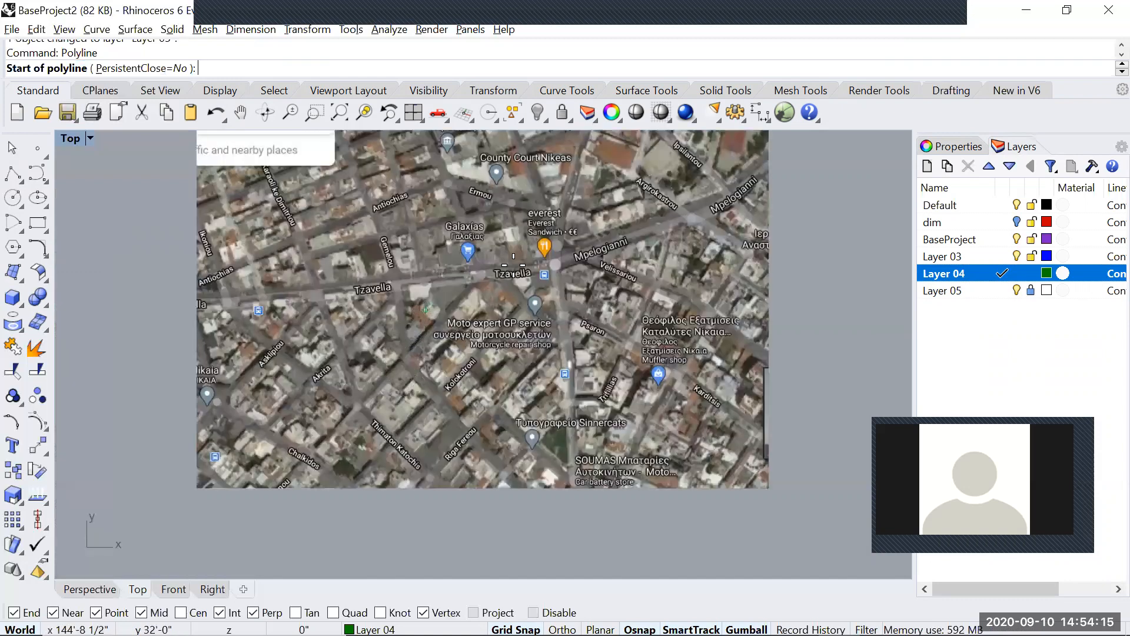
scroll(421, 311, "up", 6)
left_click(400, 375)
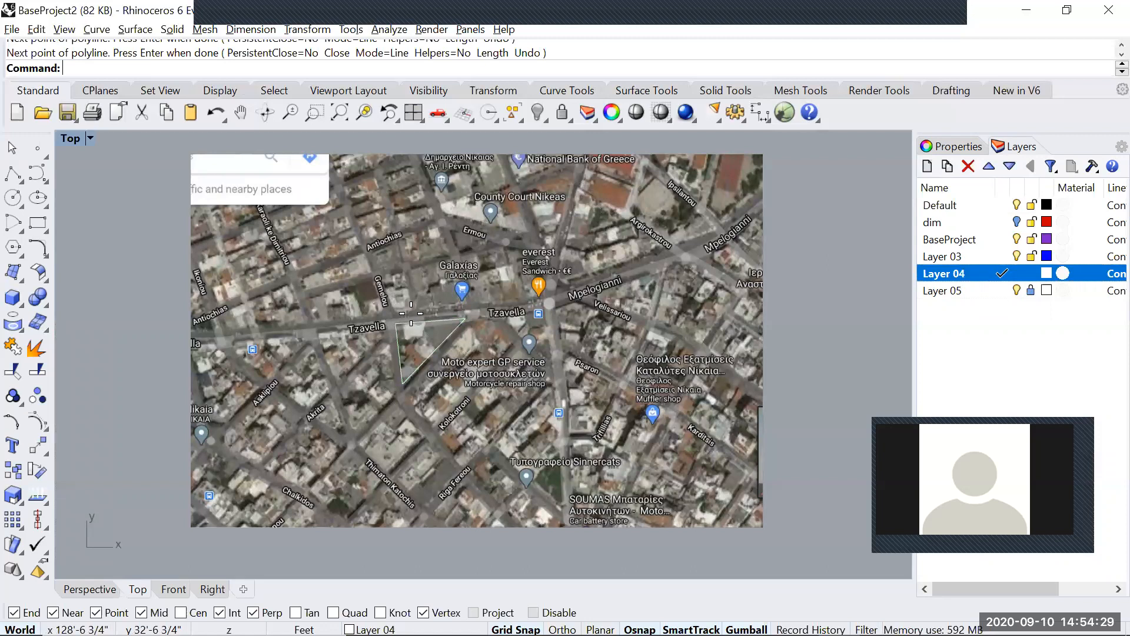
Trace closed polylines around the block west of the triangle and the two blocks north of Tzavella, west of Gemelou.
left_click(329, 412)
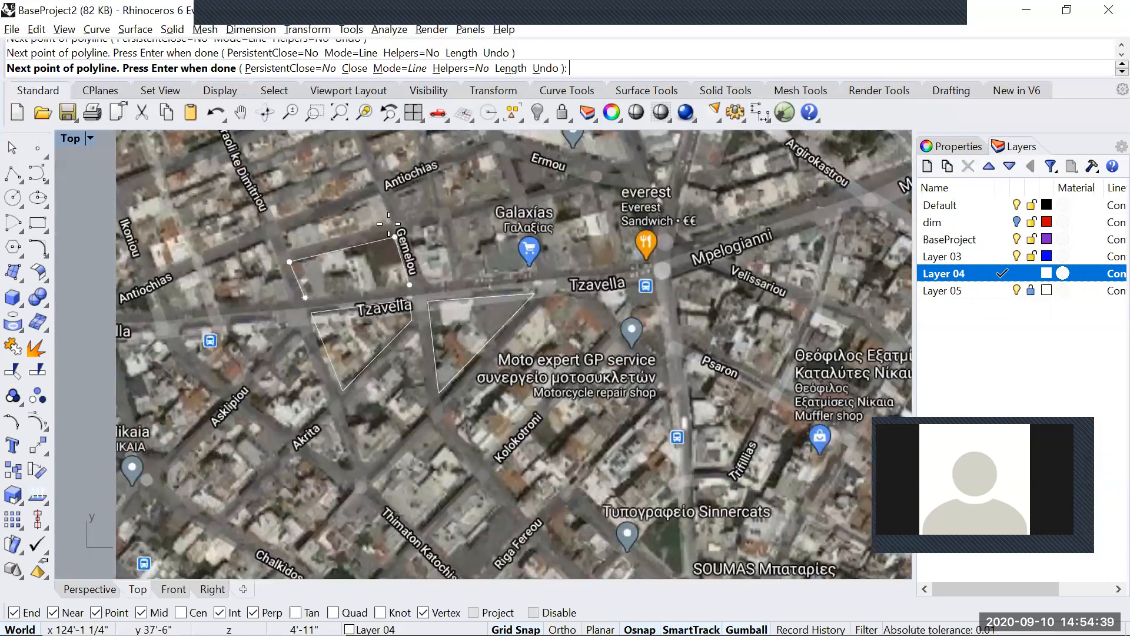
left_click(284, 232)
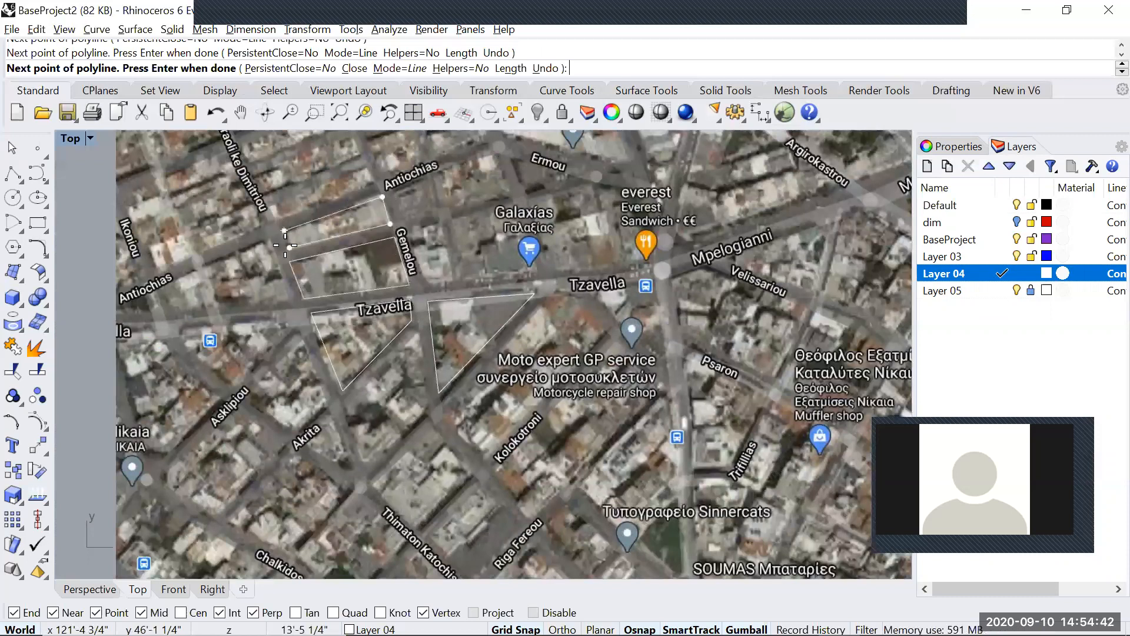
Trace the small four-sided block east of Gemelou and north of Tzavella with a closed polyline.
right_click(426, 283)
left_click(427, 284)
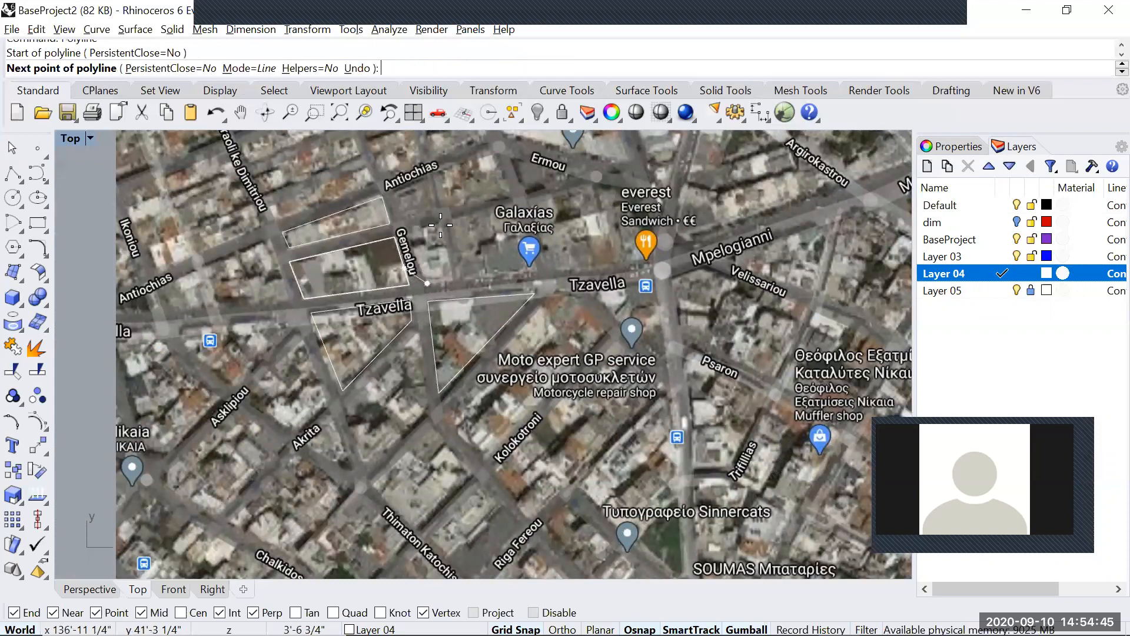
left_click(453, 278)
left_click(441, 224)
left_click(409, 234)
Outline the small block just south of Antiochias, northeast of Gemelou, with a closed four-sided polyline.
right_click(407, 215)
left_click(405, 218)
left_click(440, 210)
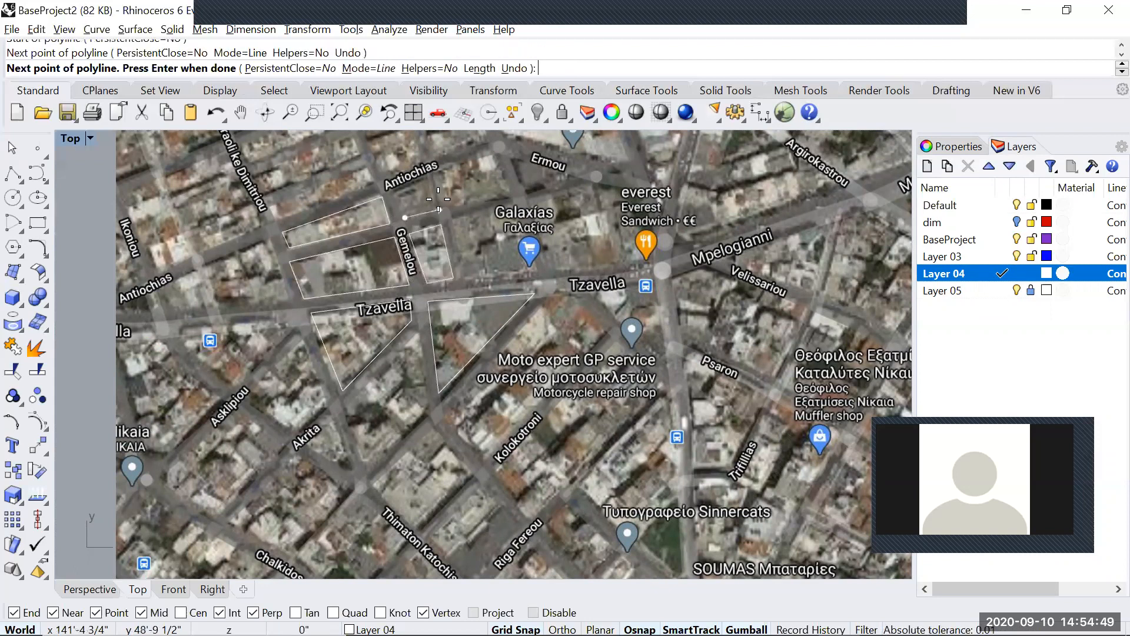
left_click(432, 174)
left_click(395, 192)
left_click(402, 218)
Trace the four-sided block around the Galaxias marker with a closed polyline.
right_click(471, 259)
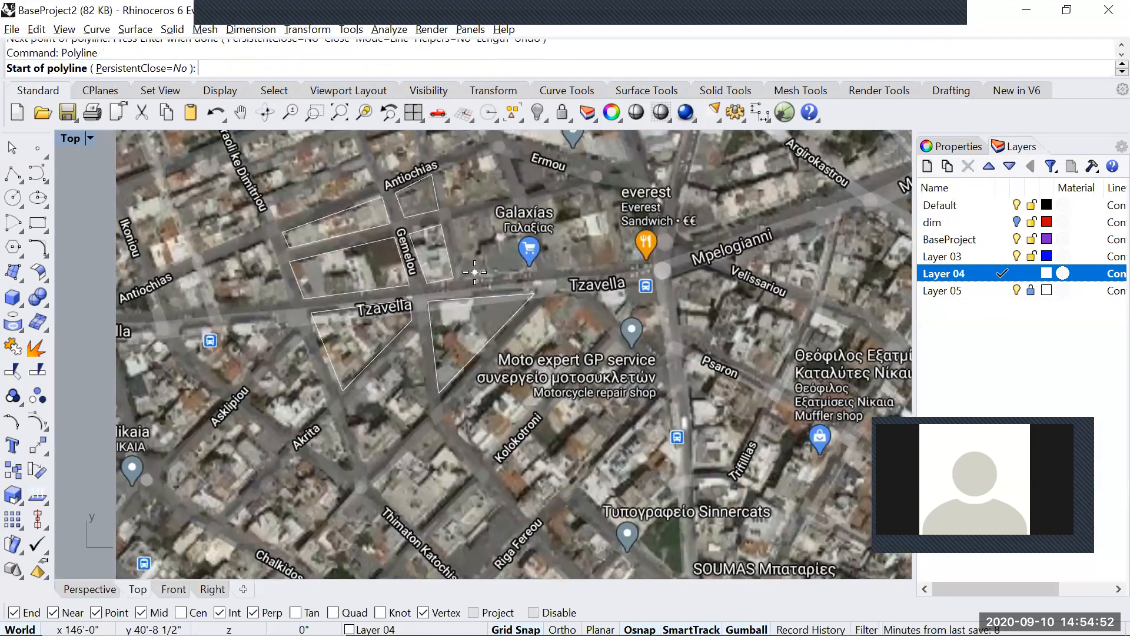
left_click(457, 218)
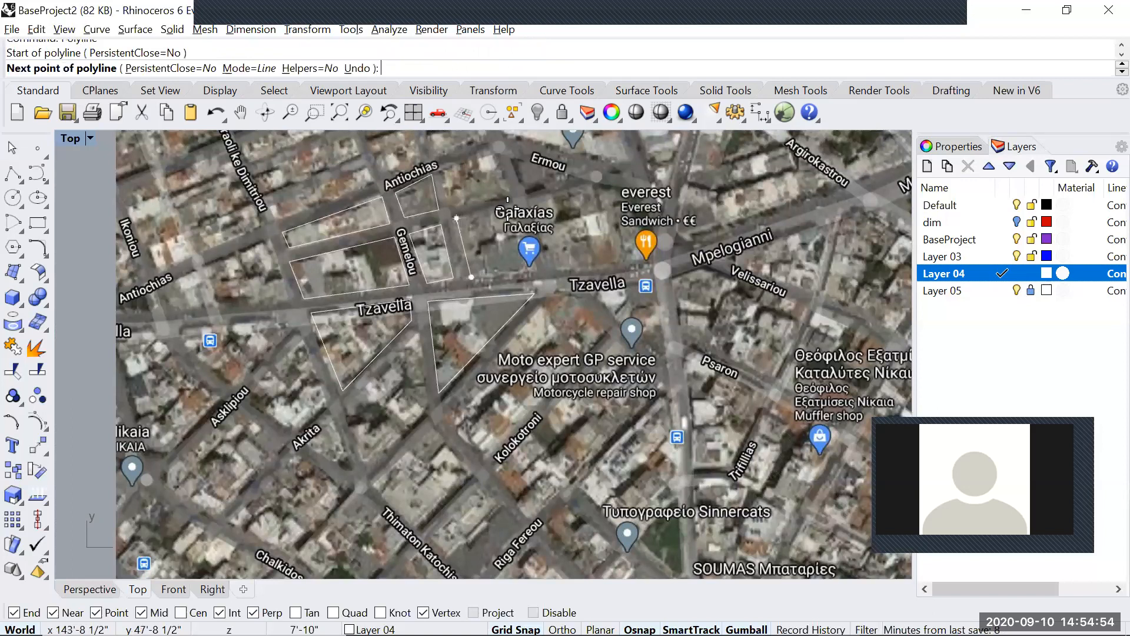
left_click(534, 272)
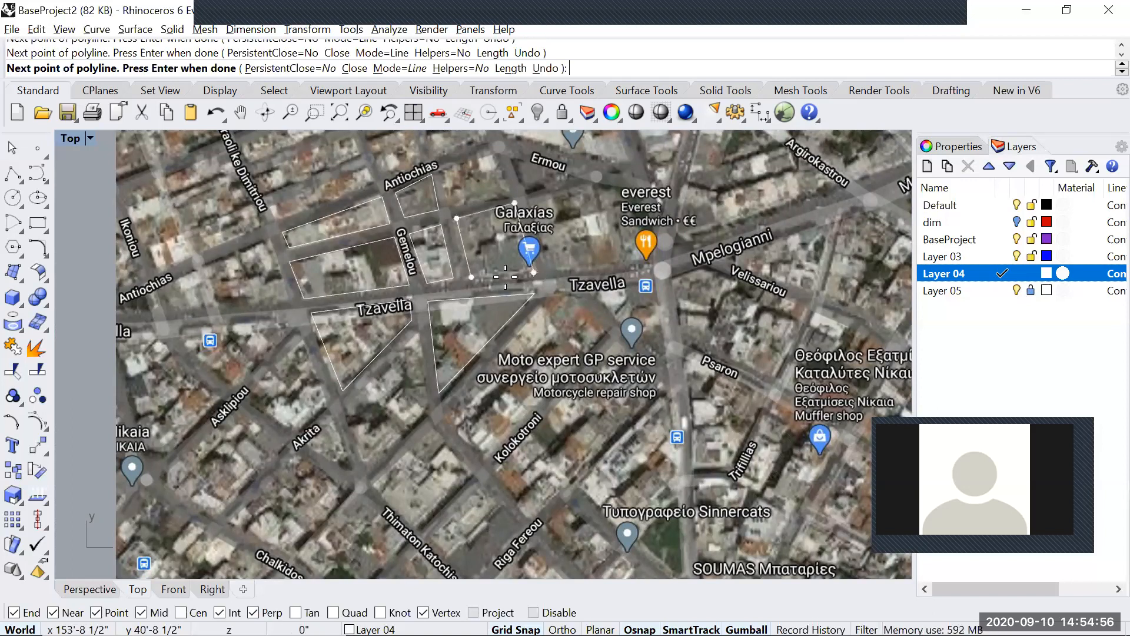
Outline the block between Ermou and Tzavella, beside the everest marker, with a closed polyline.
right_click(613, 276)
left_click(549, 270)
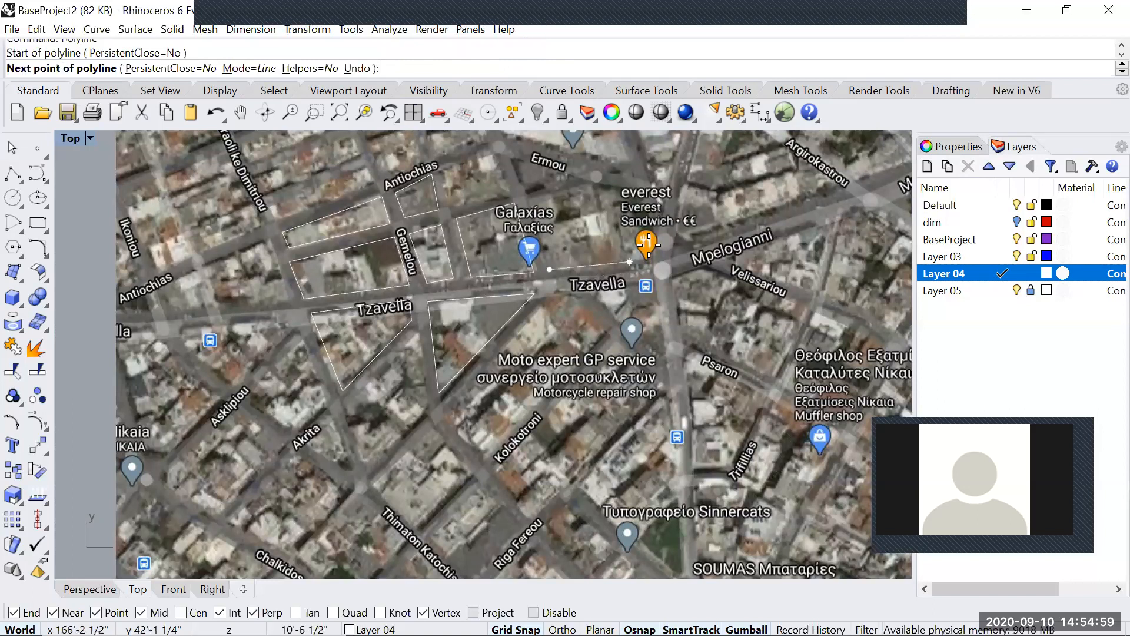
left_click(629, 187)
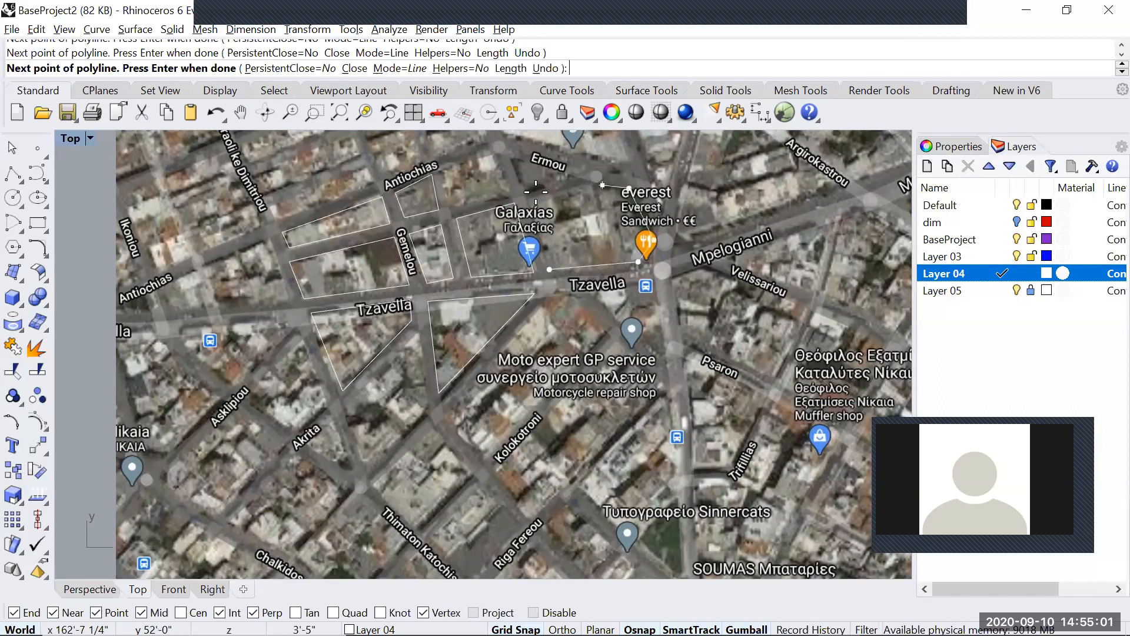
left_click(549, 269)
Trace the long diagonal block between the triangular block and Kolokotroni with a closed five-sided polyline.
key("Return")
left_click(443, 408)
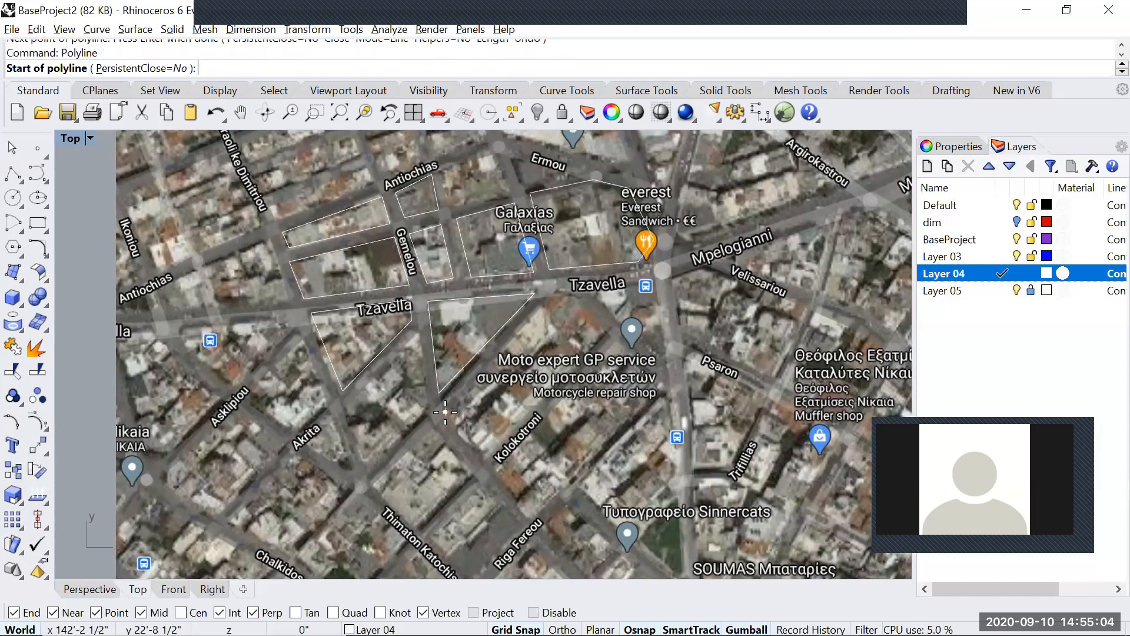
left_click(552, 293)
left_click(574, 293)
left_click(612, 333)
left_click(493, 453)
left_click(444, 409)
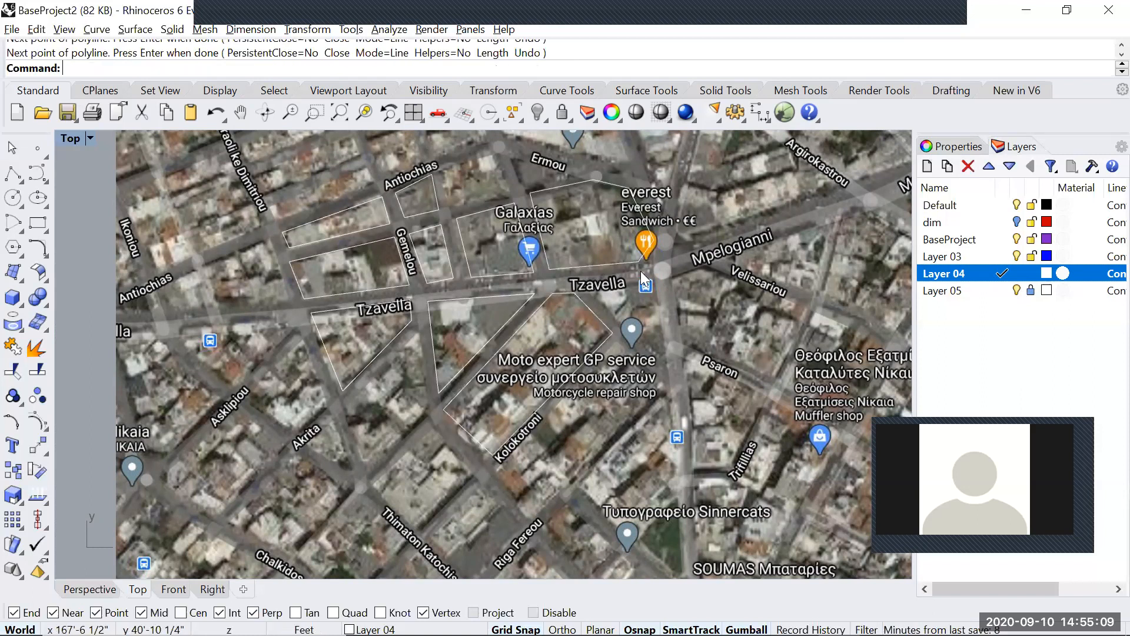
Outline the small wedge-shaped block south of Tzavella at the main intersection with a closed polyline.
key("Return")
left_click(594, 290)
left_click(654, 282)
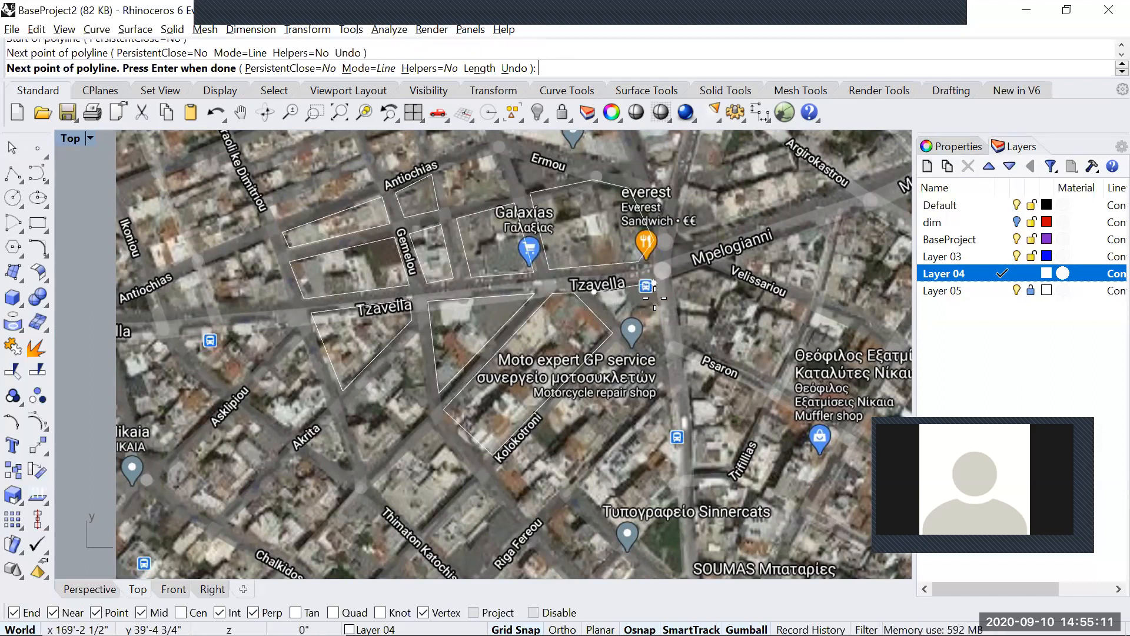
left_click(657, 302)
left_click(669, 360)
left_click(657, 372)
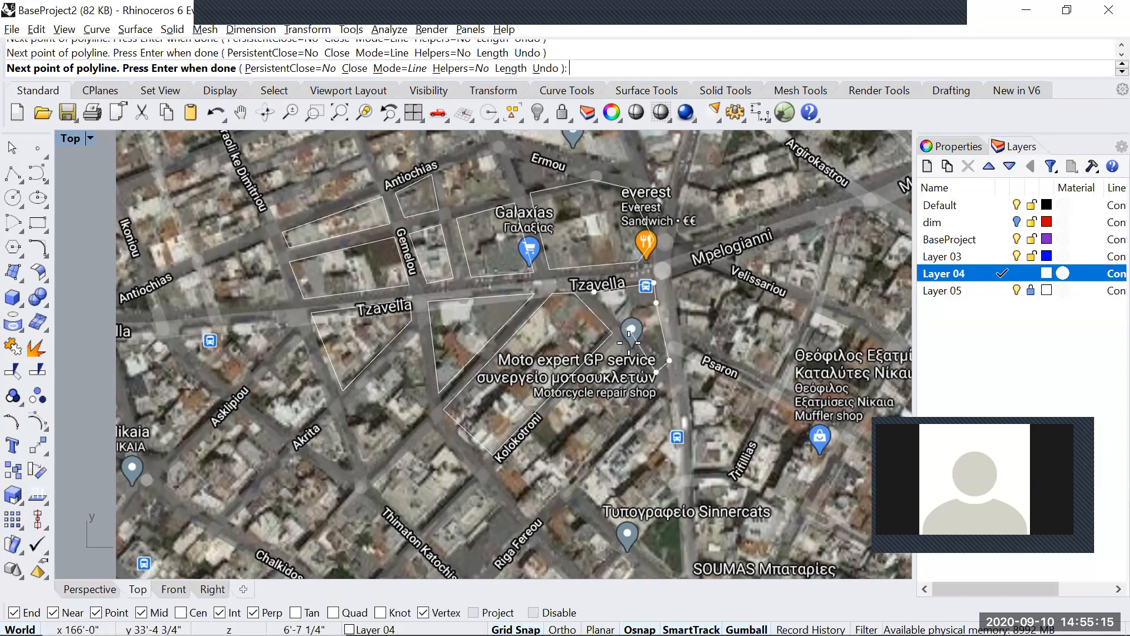
left_click(594, 291)
Trace the block between Velissariou and Psaron, east of the main intersection, with a closed polyline.
key("Return")
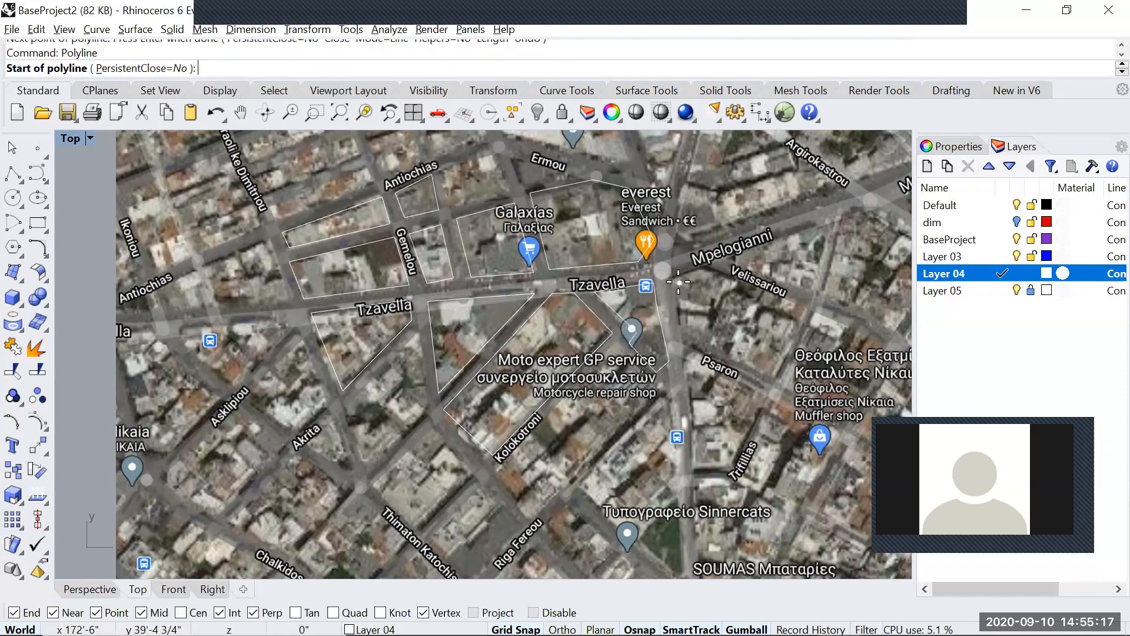
left_click(674, 277)
left_click(705, 268)
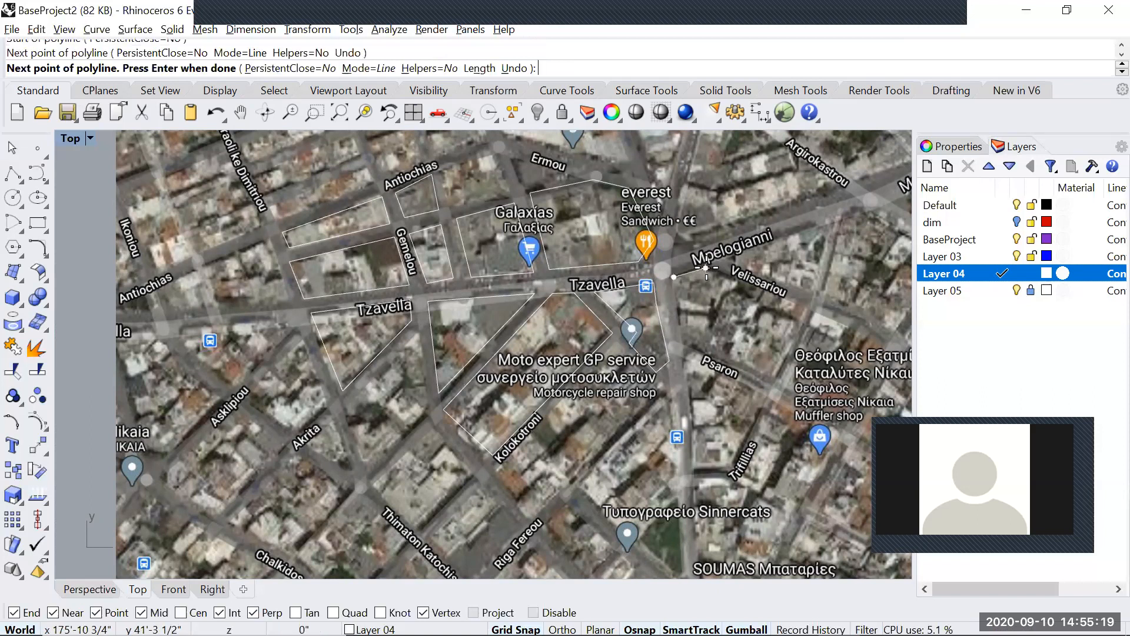
left_click(812, 308)
left_click(774, 378)
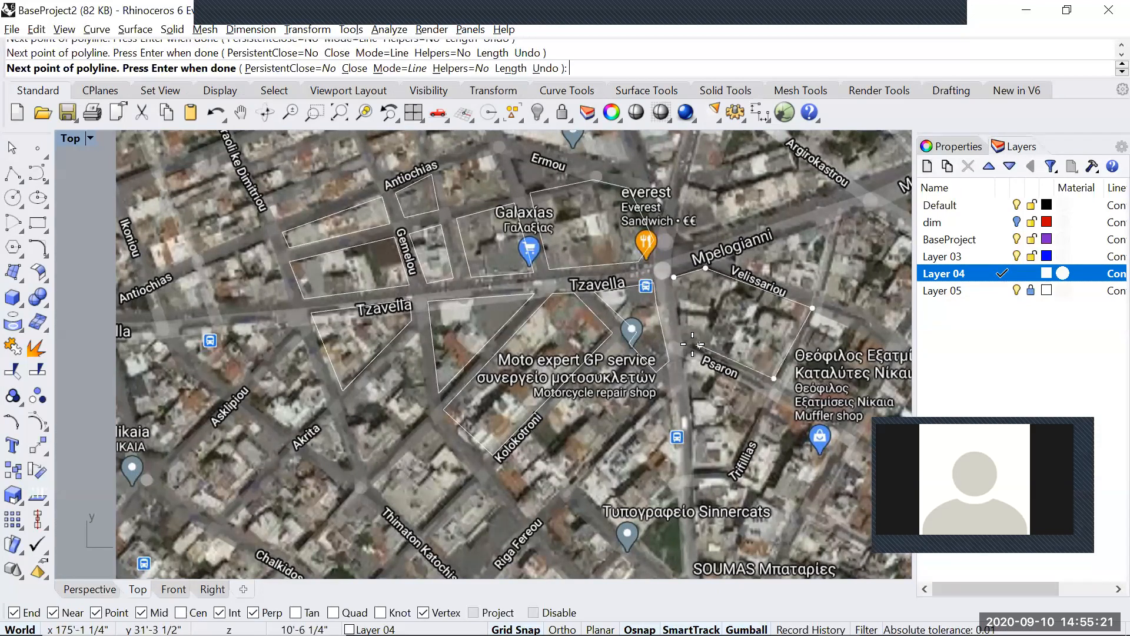
left_click(674, 277)
Outline the triangular block between Mpelogianni and Velissariou with a closed polyline.
key("Return")
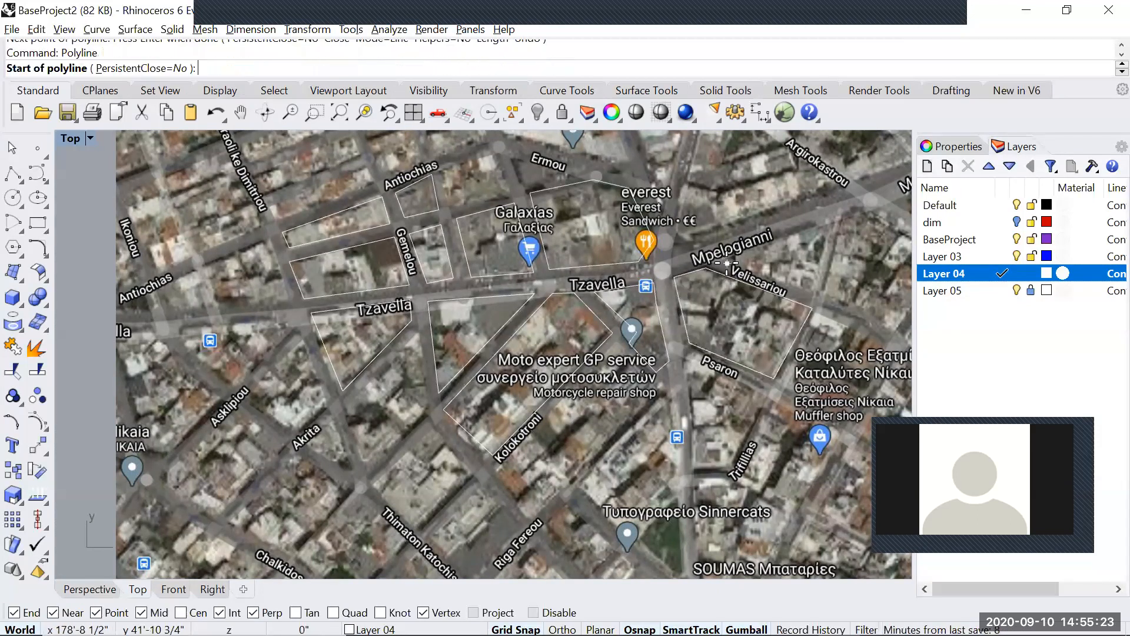
left_click(730, 257)
left_click(815, 291)
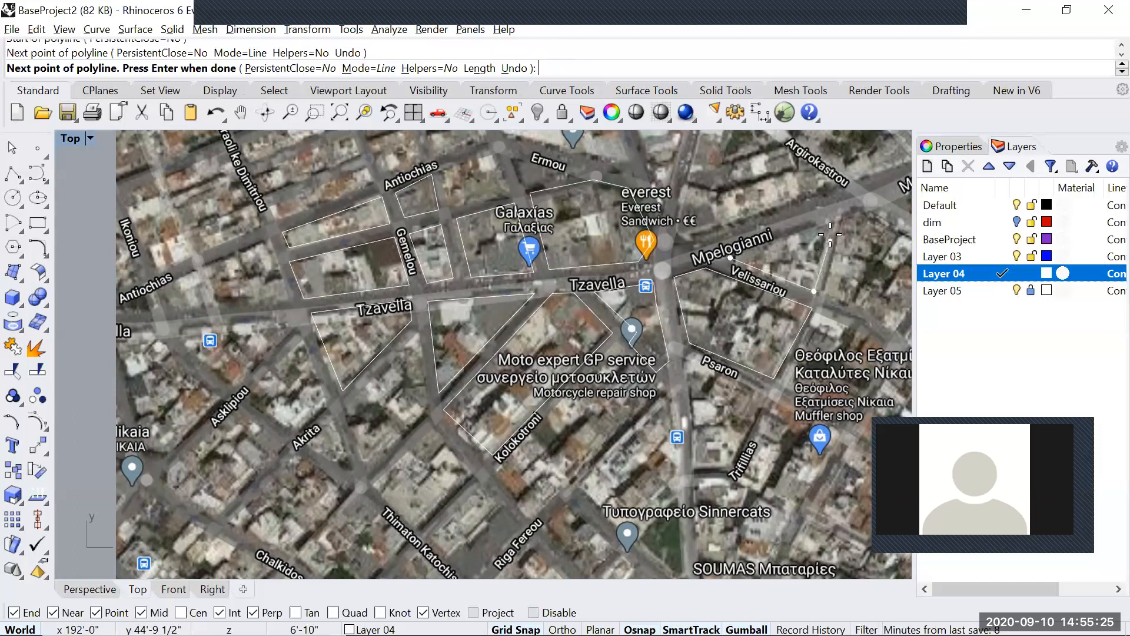
left_click(832, 222)
left_click(735, 255)
Trace the block between Psaron and Tritillias, following its angled western edge, with a closed polyline.
key("Return")
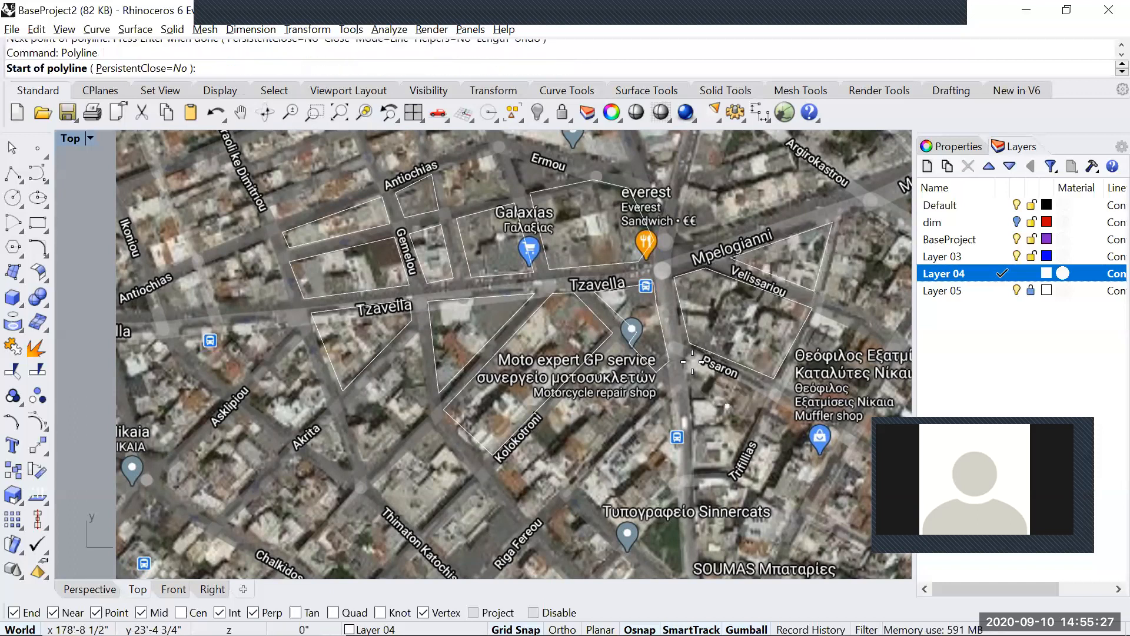
left_click(689, 357)
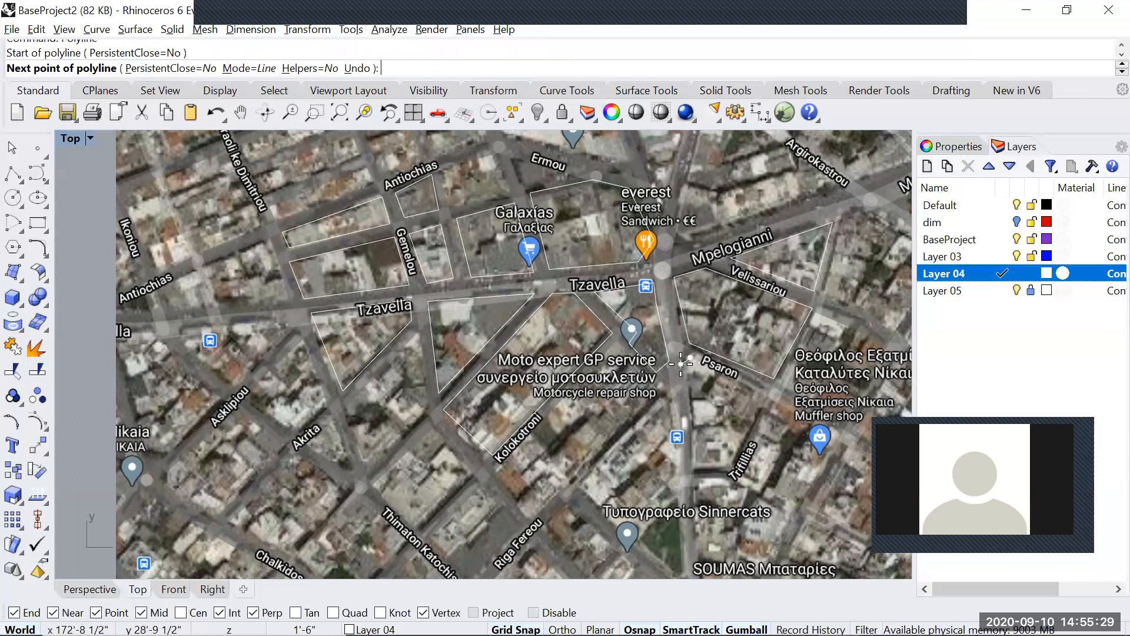
left_click(683, 370)
left_click(681, 365)
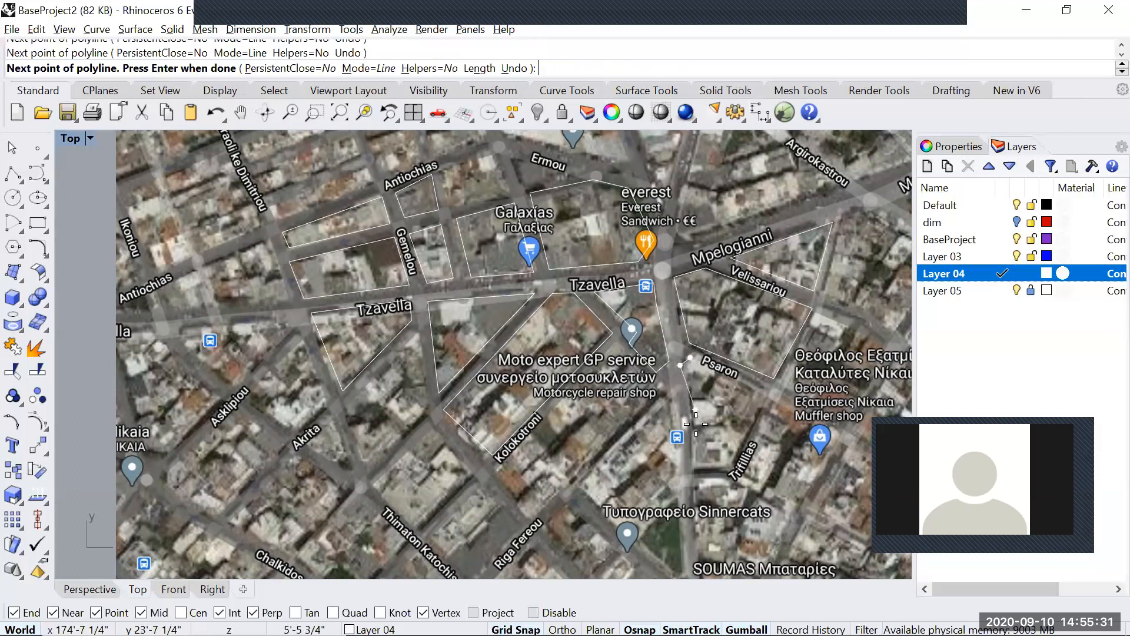
left_click(695, 405)
left_click(696, 466)
left_click(732, 466)
left_click(767, 392)
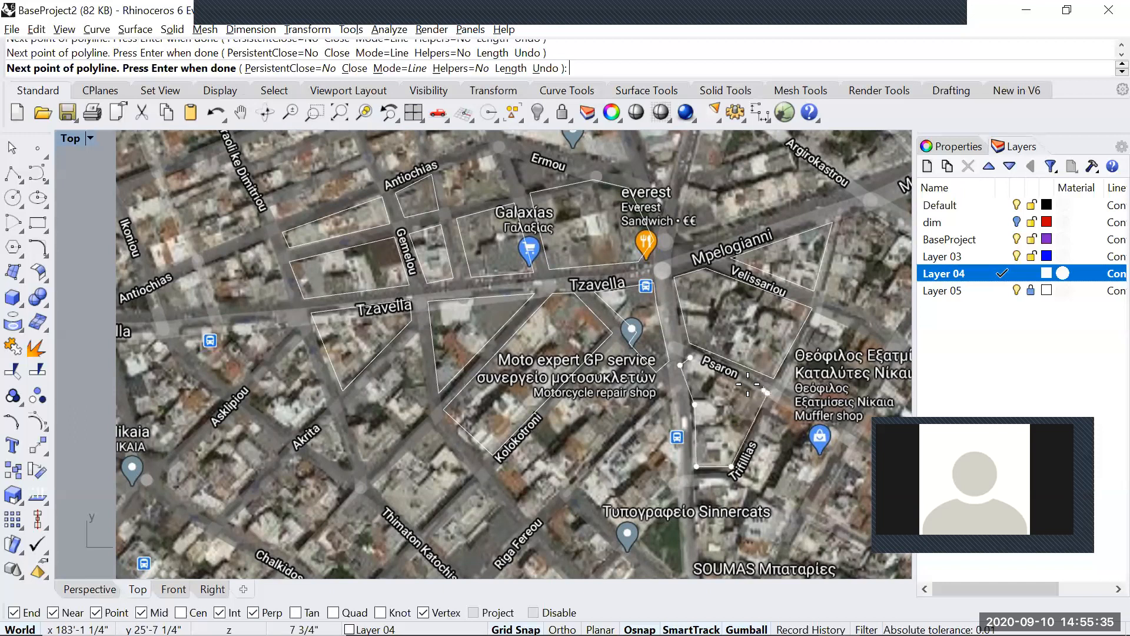
left_click(690, 356)
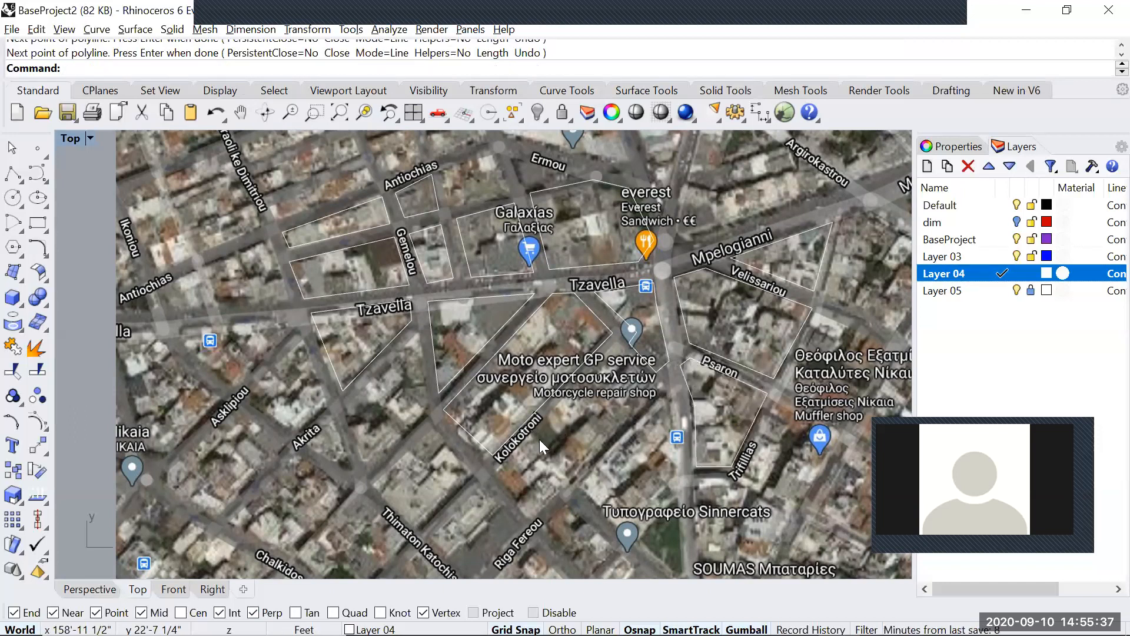
Outline the diagonal block between Kolokotroni and Riga Fereou with a closed polyline.
key("Return")
left_click(498, 474)
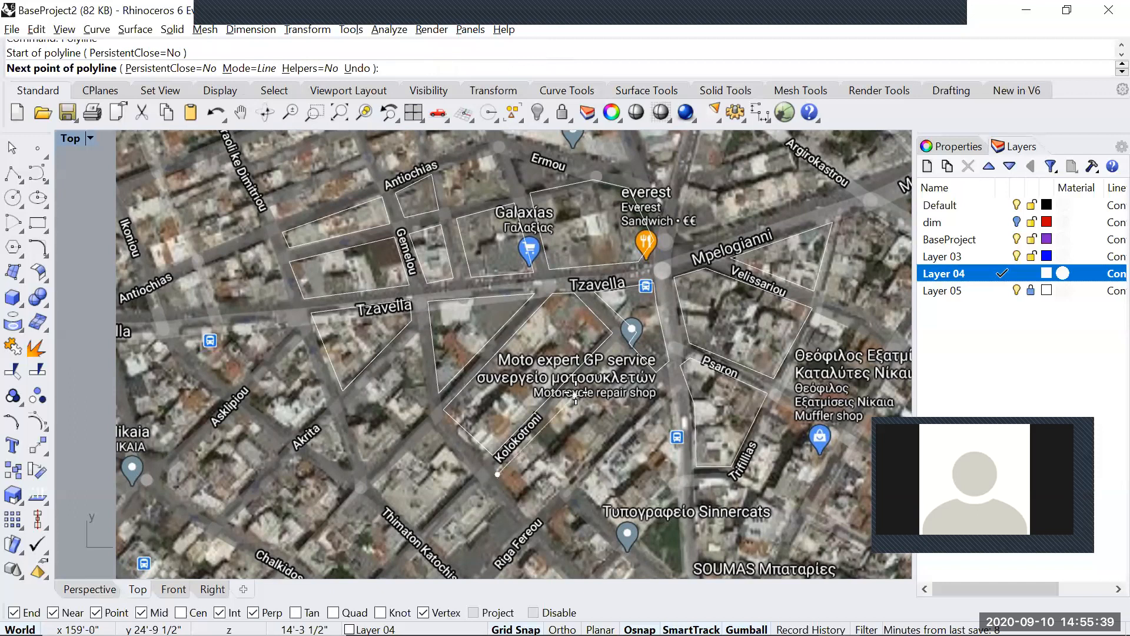
left_click(612, 352)
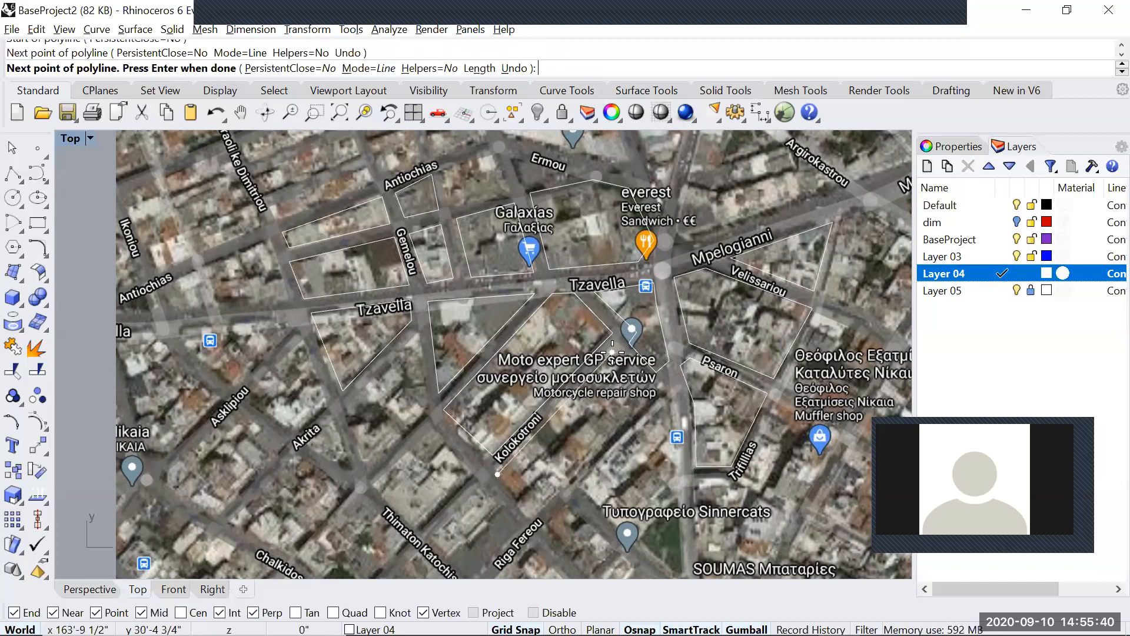
left_click(652, 391)
left_click(532, 520)
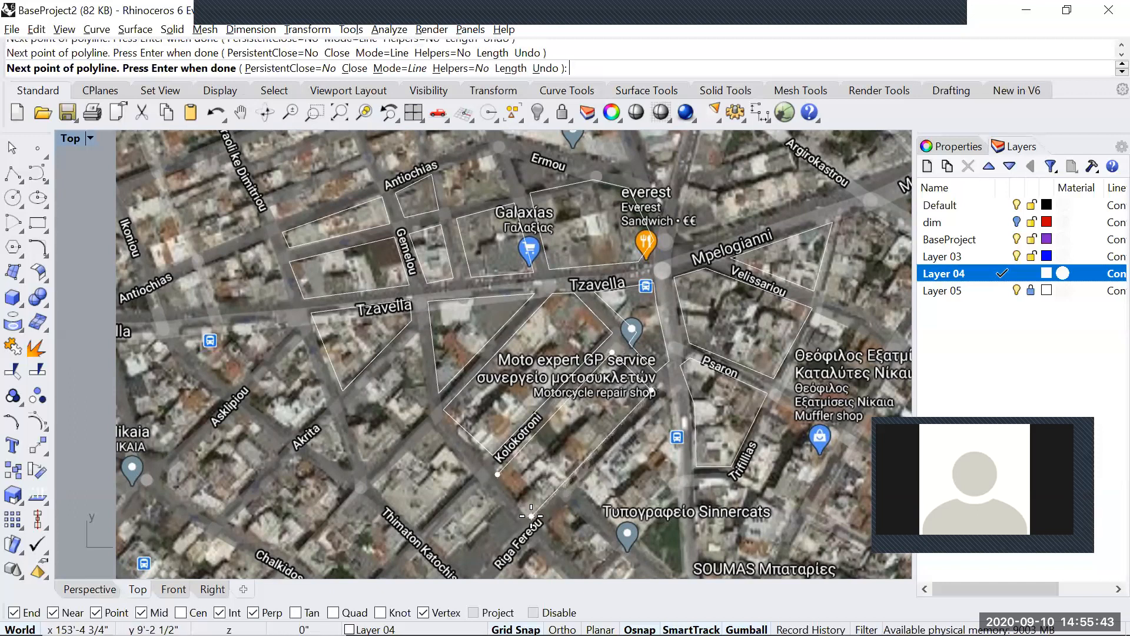
left_click(501, 475)
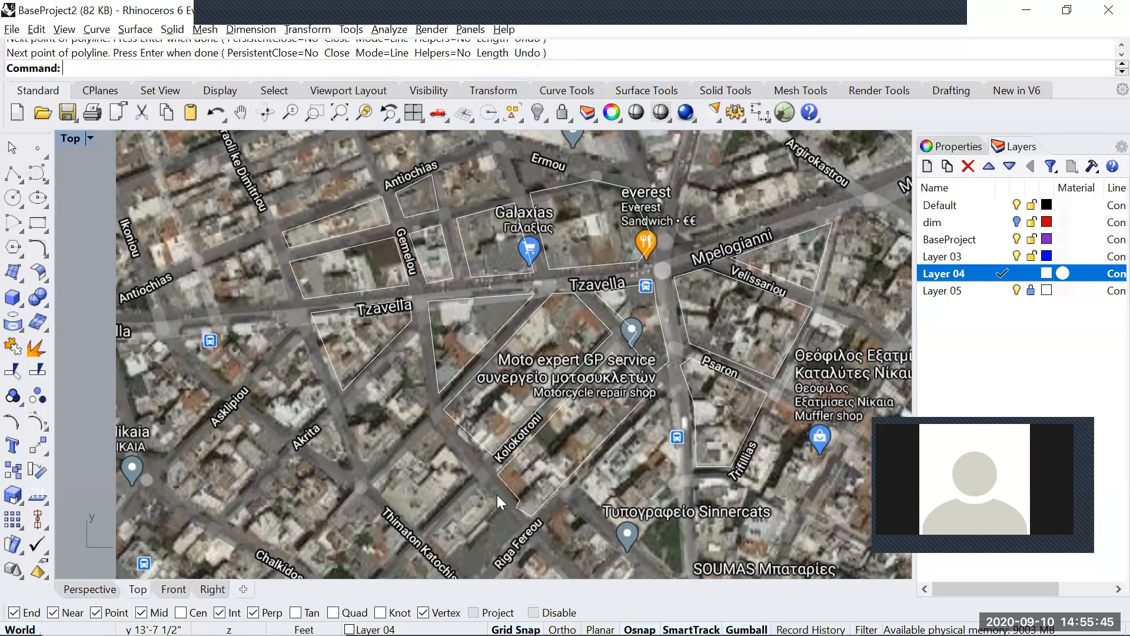
Trace the four-sided block between Thimaton Katochis and the Kolokotroni blocks with a closed polyline.
key("Return")
left_click(496, 505)
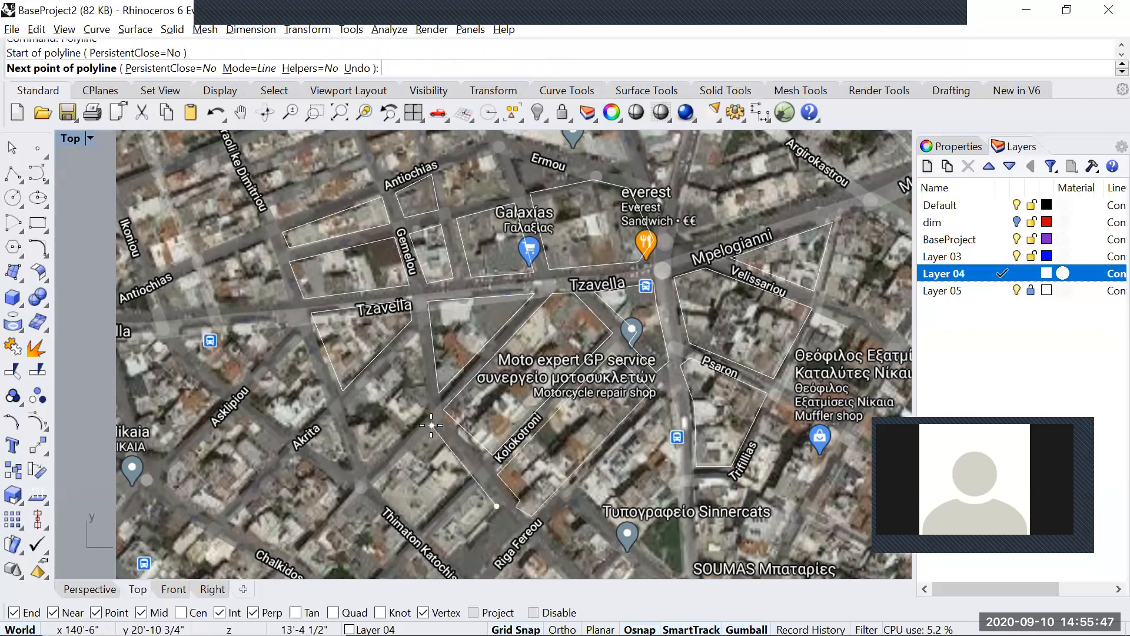
left_click(432, 425)
left_click(376, 483)
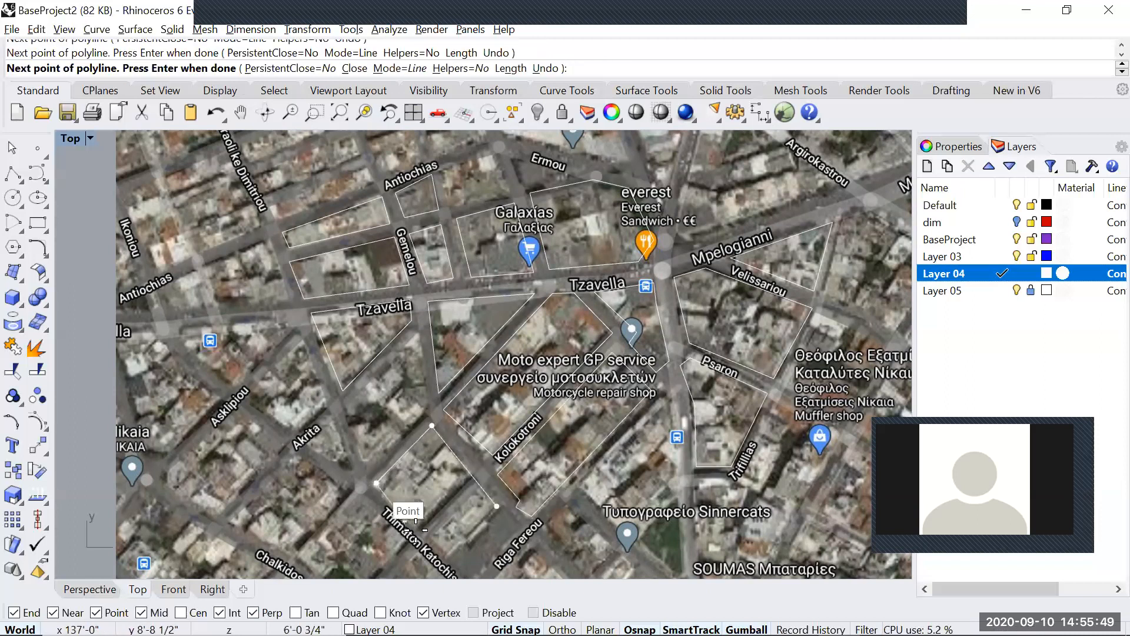
left_click(448, 554)
left_click(496, 510)
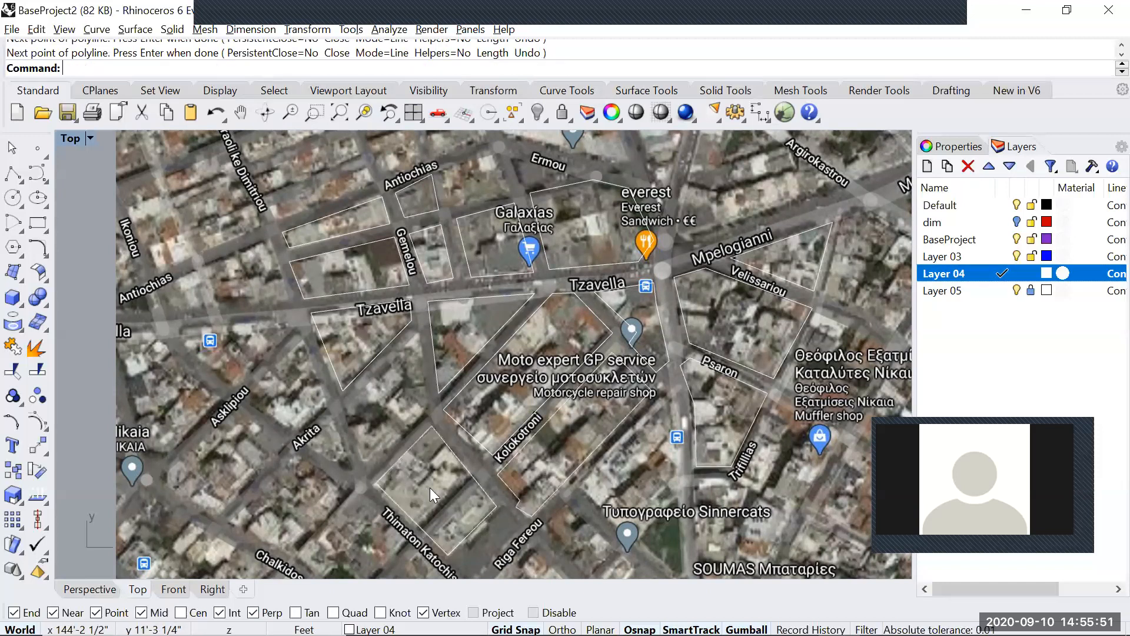
Trace the four-sided block east of Akrita, northwest of the Thimaton Katochis block, with a closed polyline.
key("Return")
left_click(365, 469)
left_click(427, 405)
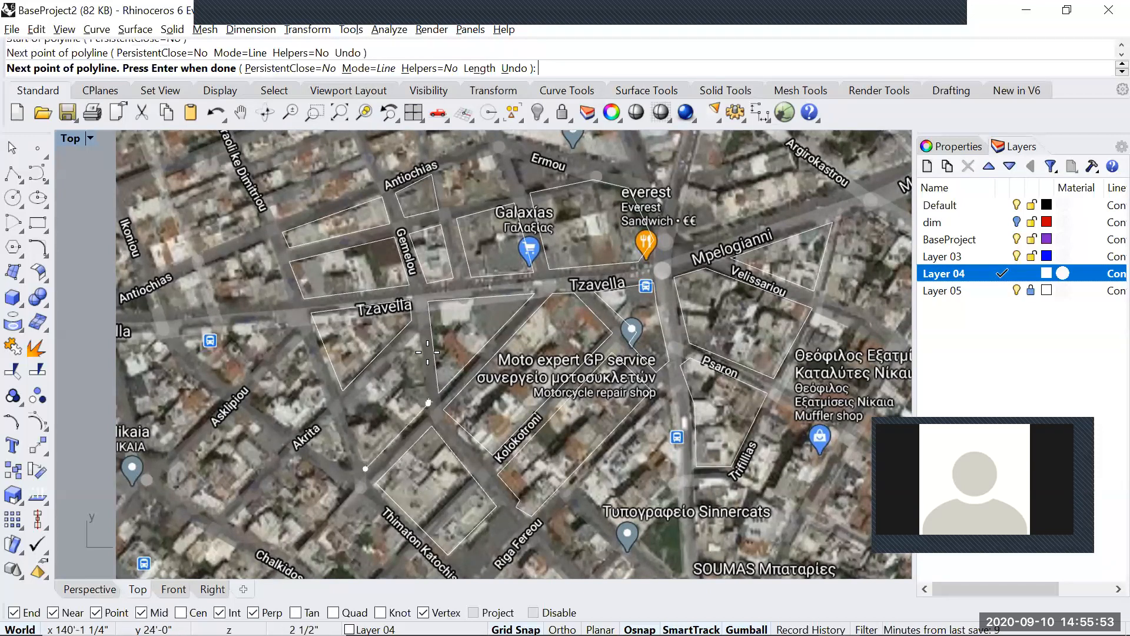
left_click(417, 335)
left_click(351, 404)
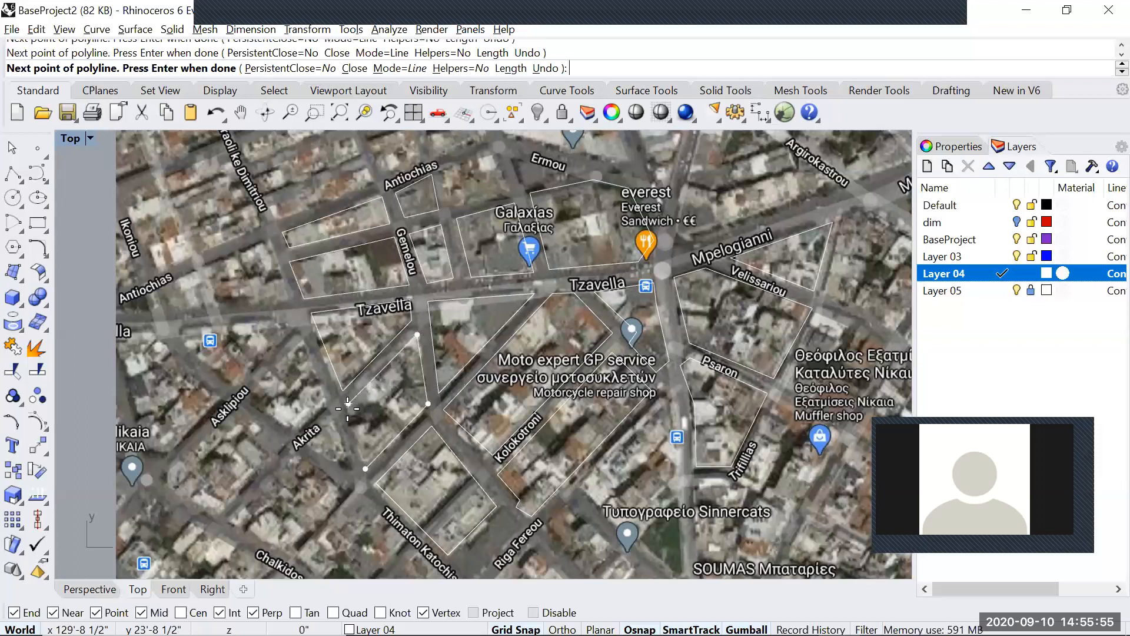
left_click(366, 468)
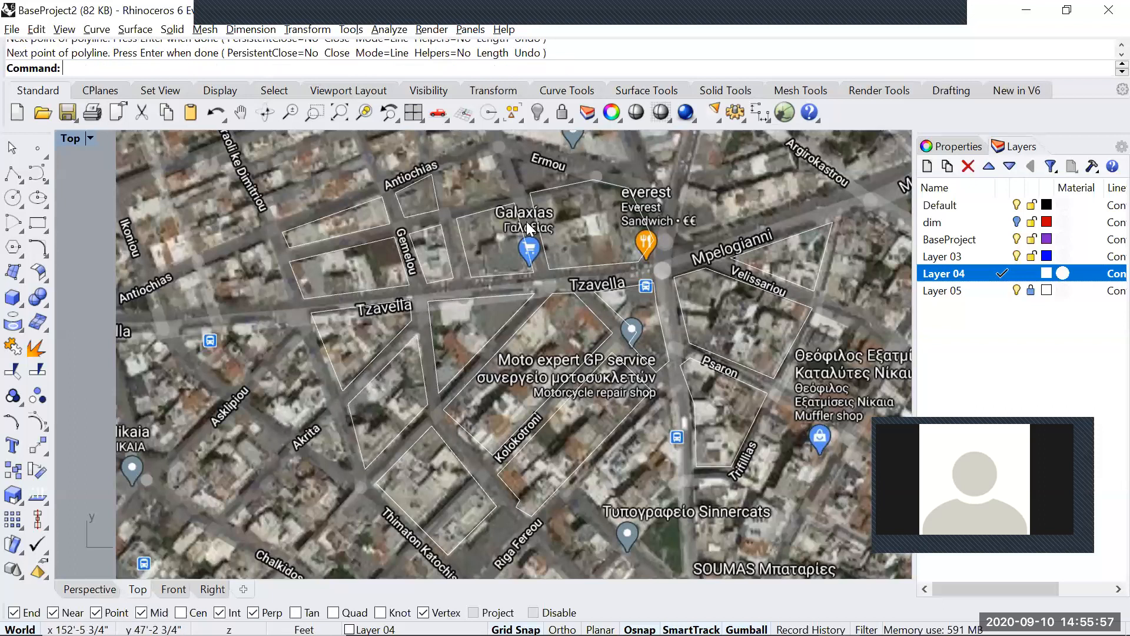
Outline the block between Mpelogianni and Argirokastrou with two polylines that meet at their endpoints.
key("Return")
left_click(675, 227)
left_click(691, 239)
left_click(845, 191)
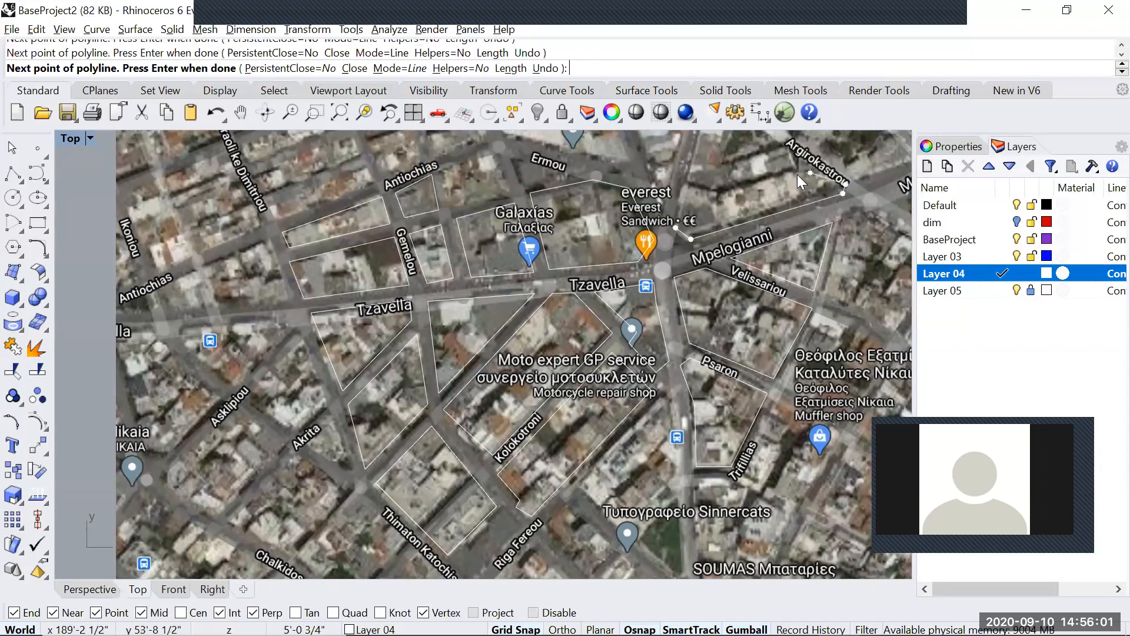
key("Return")
key("Return")
left_click(833, 172)
left_click(789, 145)
left_click(696, 165)
left_click(676, 228)
key("Return")
Join the two polylines of the Argirokastrou block into one closed curve.
left_click_drag(848, 153, 830, 192)
type("join")
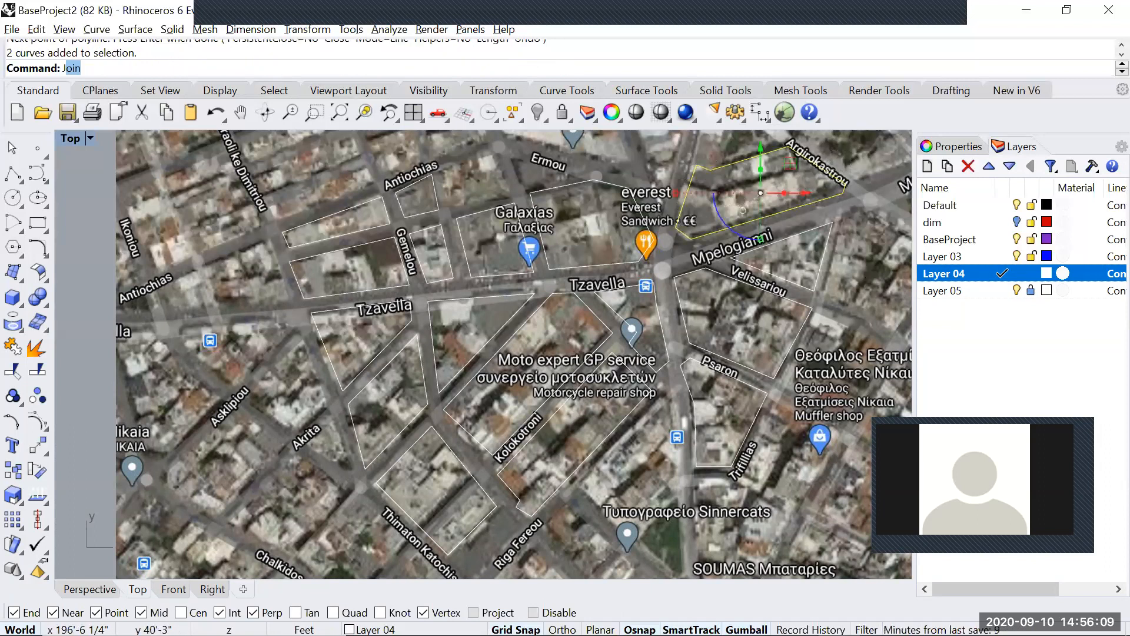
key("Return")
key("Escape")
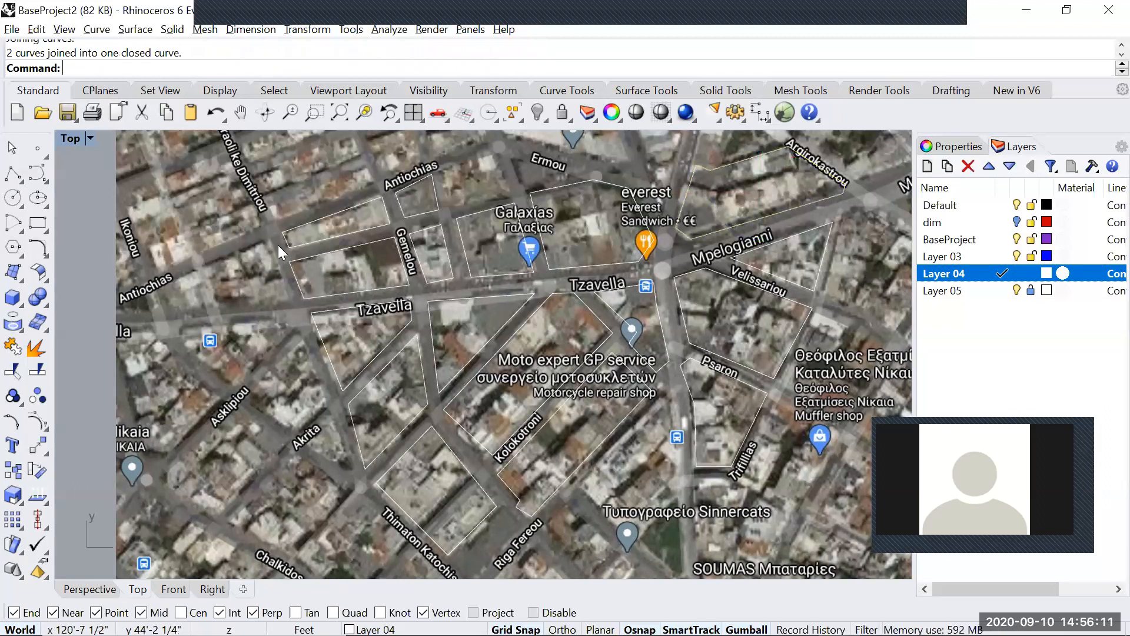
Turn off Layer 05 to hide the map image and check individual block outlines by selecting them.
scroll(278, 245, "down", 2)
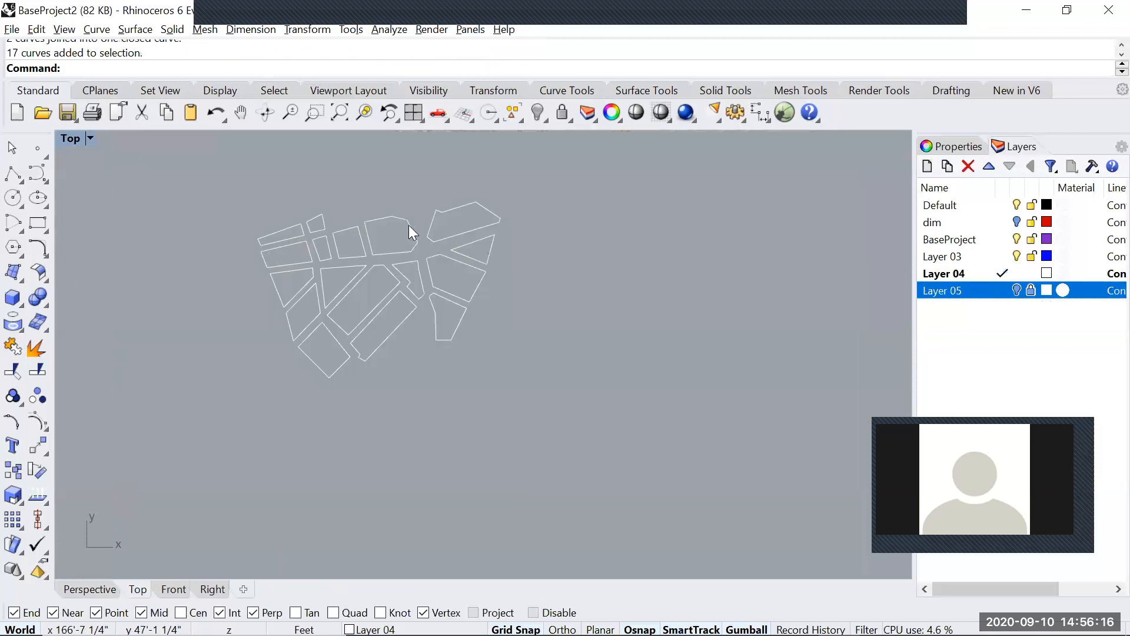
left_click(408, 225)
left_click(468, 208)
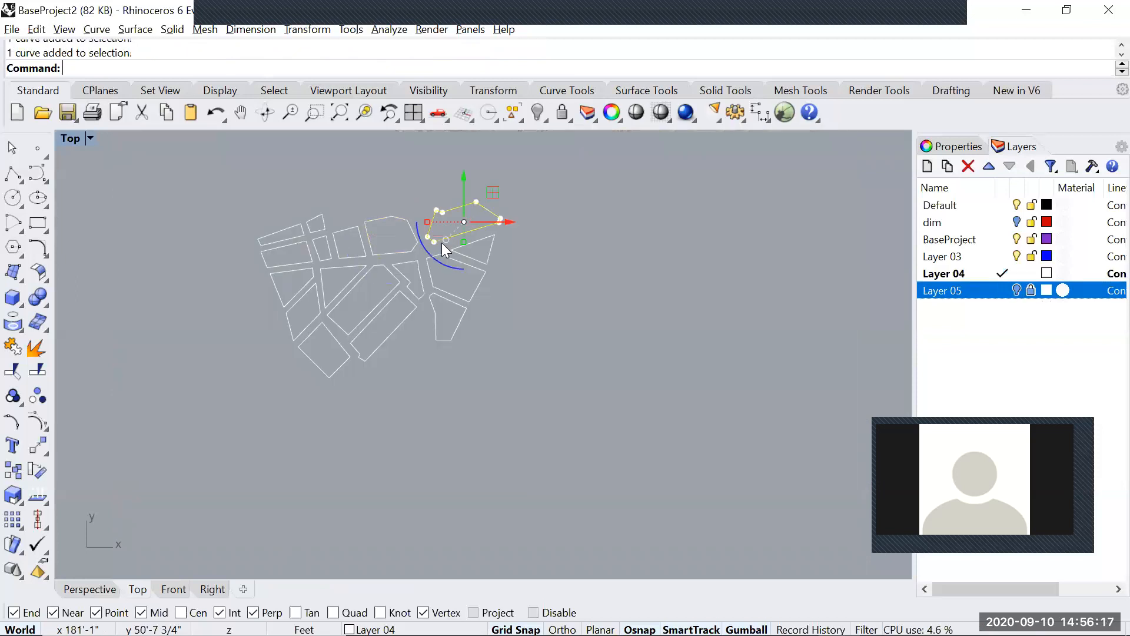
left_click(350, 228)
left_click(322, 230)
left_click(252, 455)
Move all the traced block outlines closer to the BaseProject shape in the Top view.
scroll(306, 290, "up", 2)
scroll(377, 345, "down", 2)
scroll(681, 389, "down", 2)
left_click_drag(649, 409, 450, 253)
left_click_drag(565, 282, 402, 318)
left_click(399, 424)
scroll(352, 309, "up", 4)
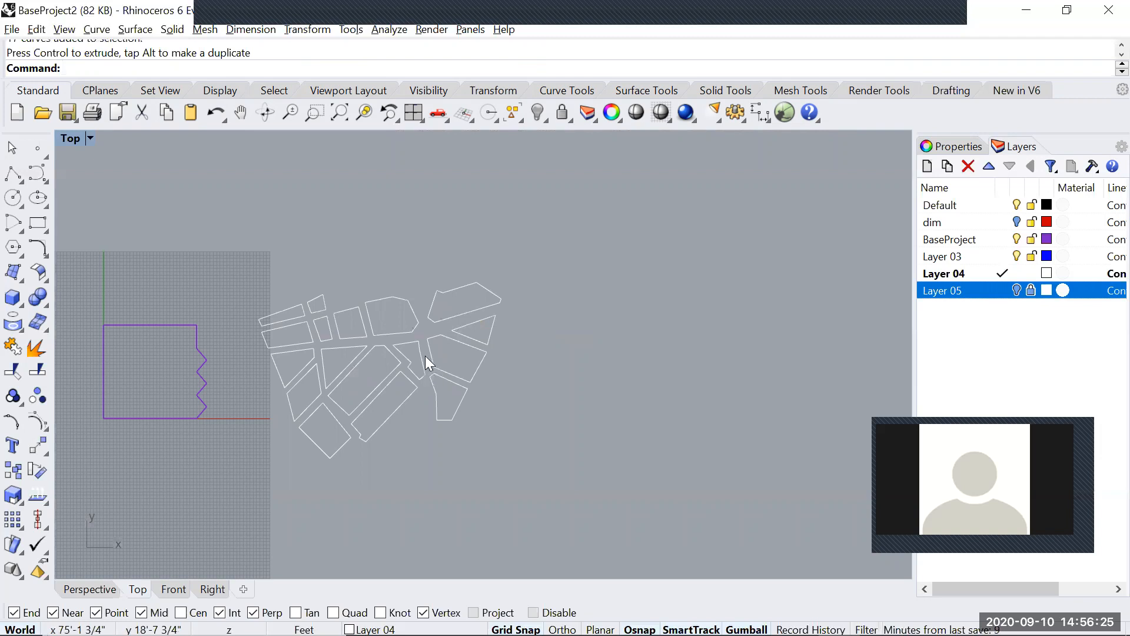
Place all block outlines over the BaseProject shape and scale them down uniformly so they slightly overhang it.
right_click_drag(425, 358, 531, 303)
left_click_drag(661, 465, 400, 250)
left_click_drag(516, 284, 298, 291)
left_click_drag(265, 410, 266, 394, "shift")
left_click_drag(281, 319, 279, 288, "shift")
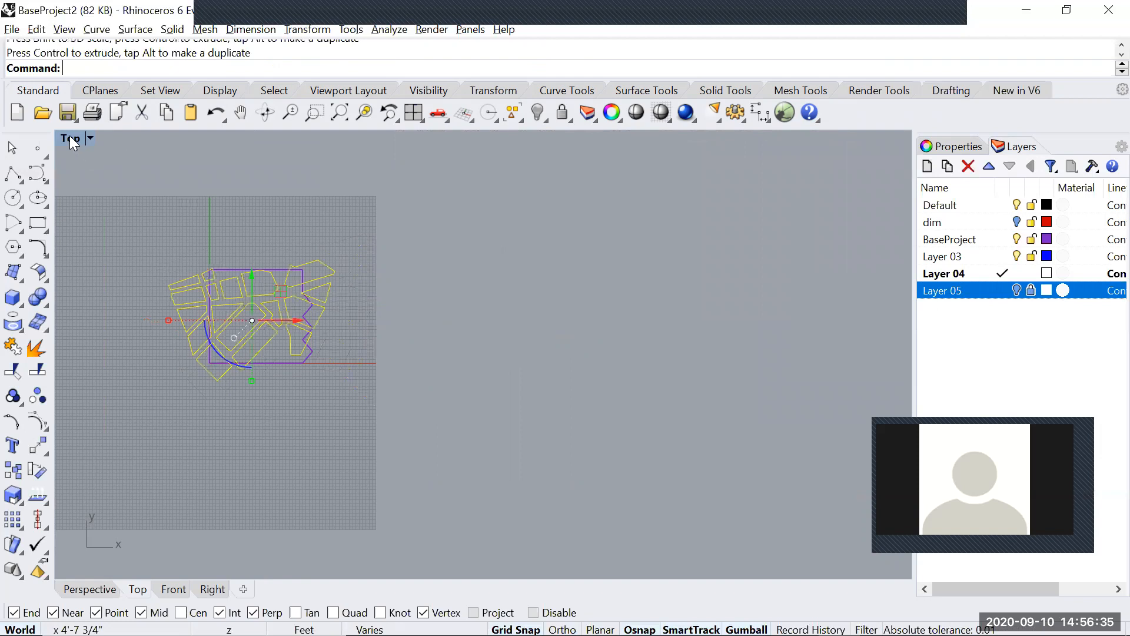
Extrude the block outlines in Perspective into solids that rise above the BaseProject volume.
double_click(71, 140)
double_click(530, 139)
right_click_drag(520, 351, 458, 251)
scroll(458, 251, "up", 6)
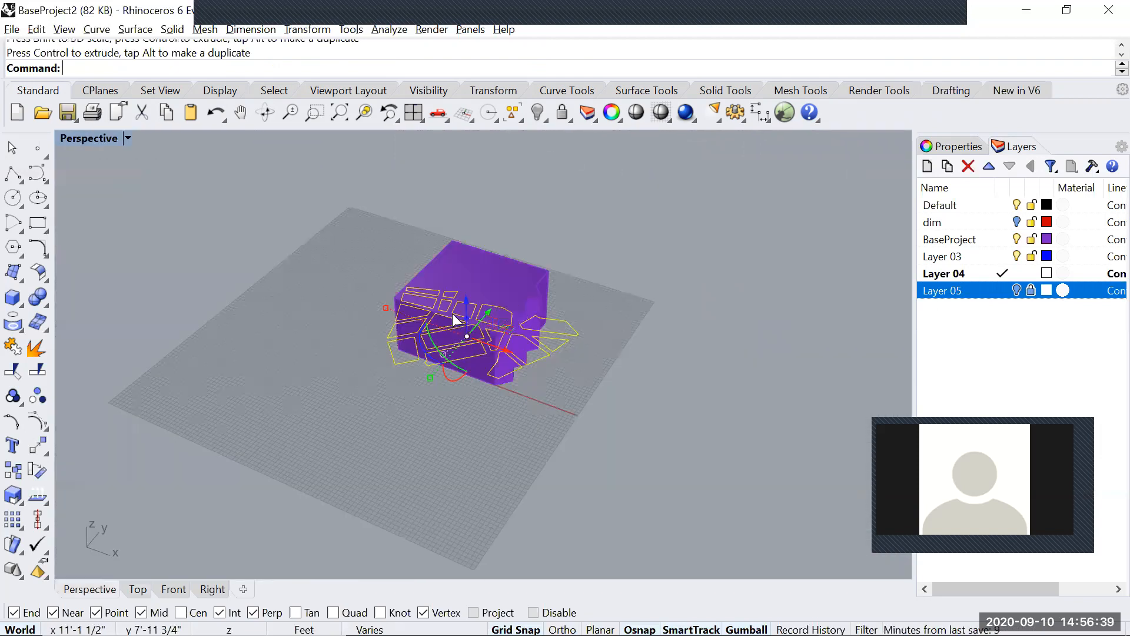
right_click_drag(452, 334, 499, 346)
type("ExtrudeCrv")
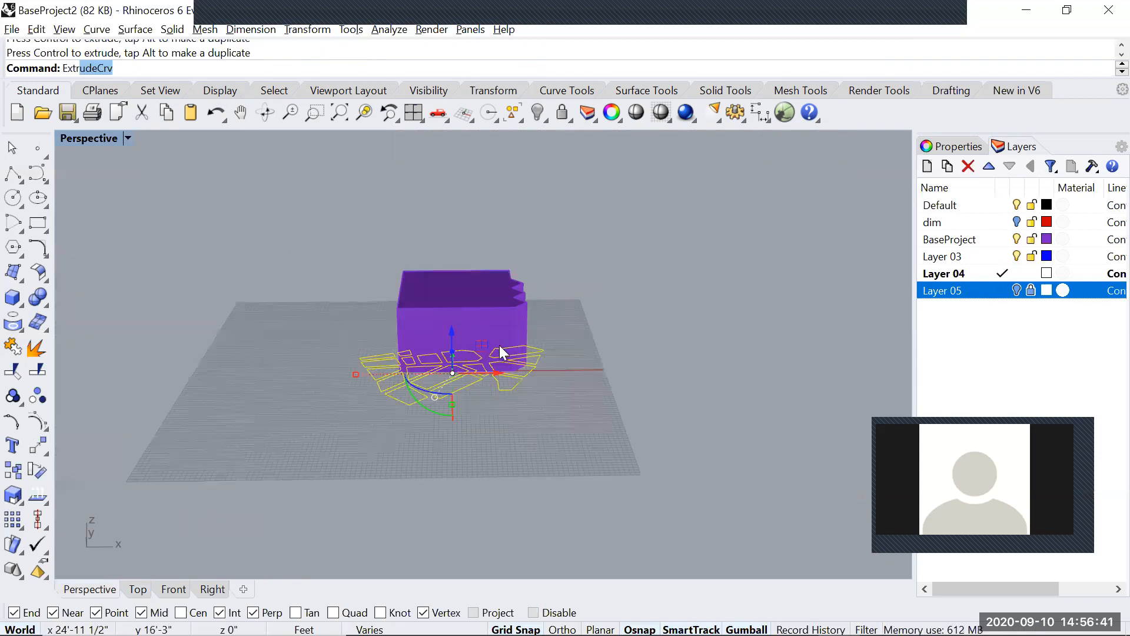
key("Return")
left_click(504, 255)
key("Escape")
Subtract all the extruded city blocks from the BaseProject volume with a Boolean difference.
right_click_drag(563, 294, 486, 406)
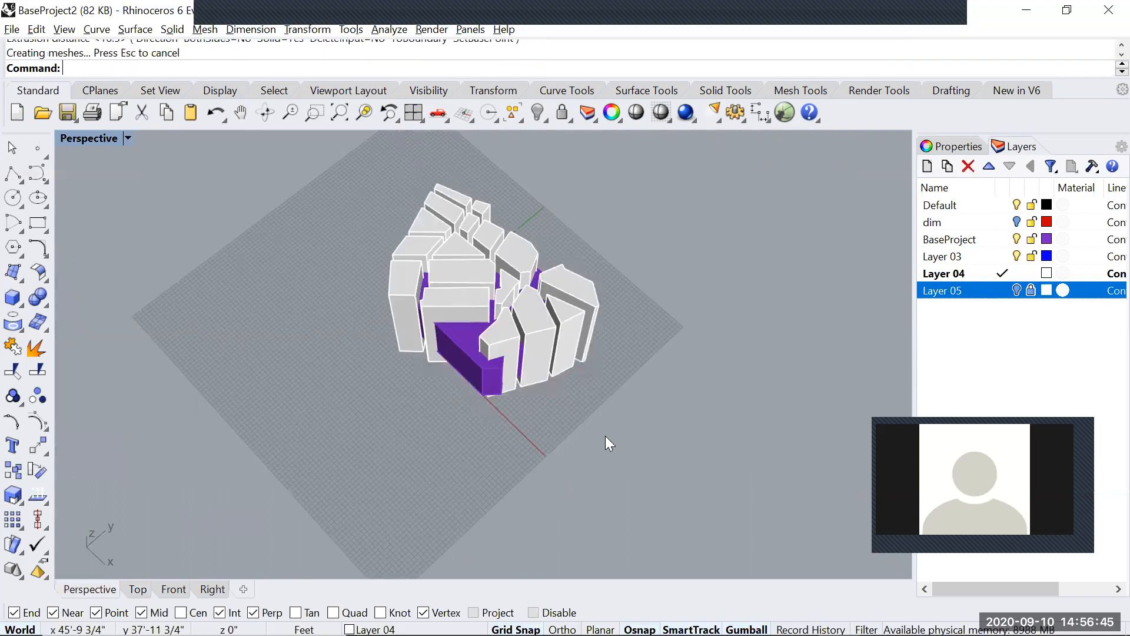
type("bd")
key("Return")
left_click(465, 348)
key("Return")
left_click_drag(639, 205, 392, 378)
key("Return")
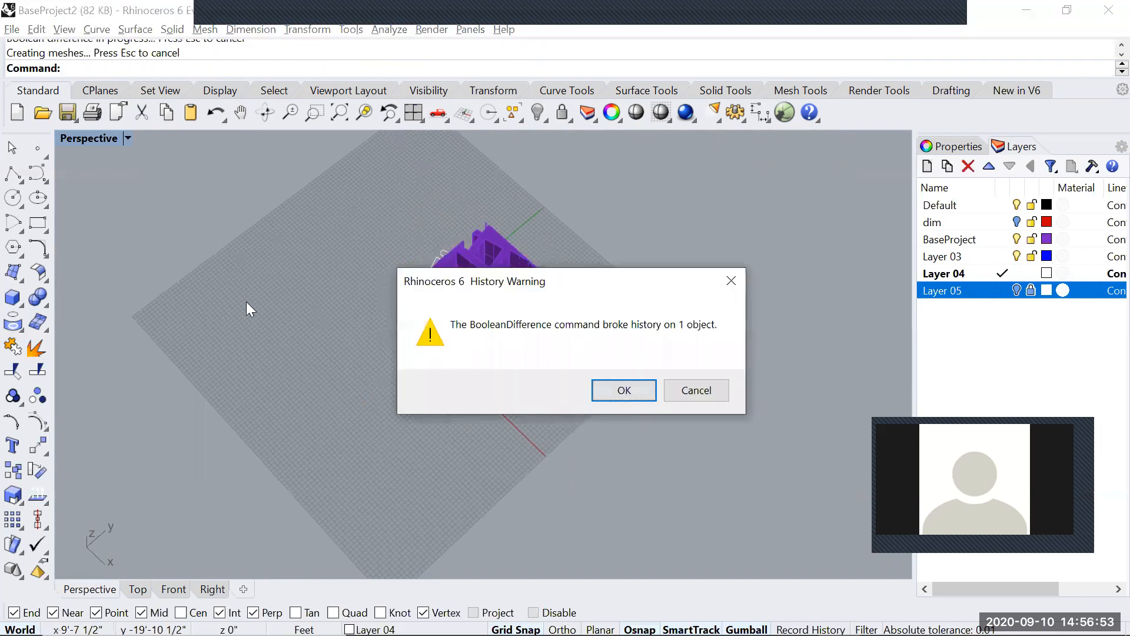
left_click(624, 390)
Delete the block outlines on the ground and inspect the cut BaseProject volume from several angles.
right_click_drag(246, 301, 695, 484)
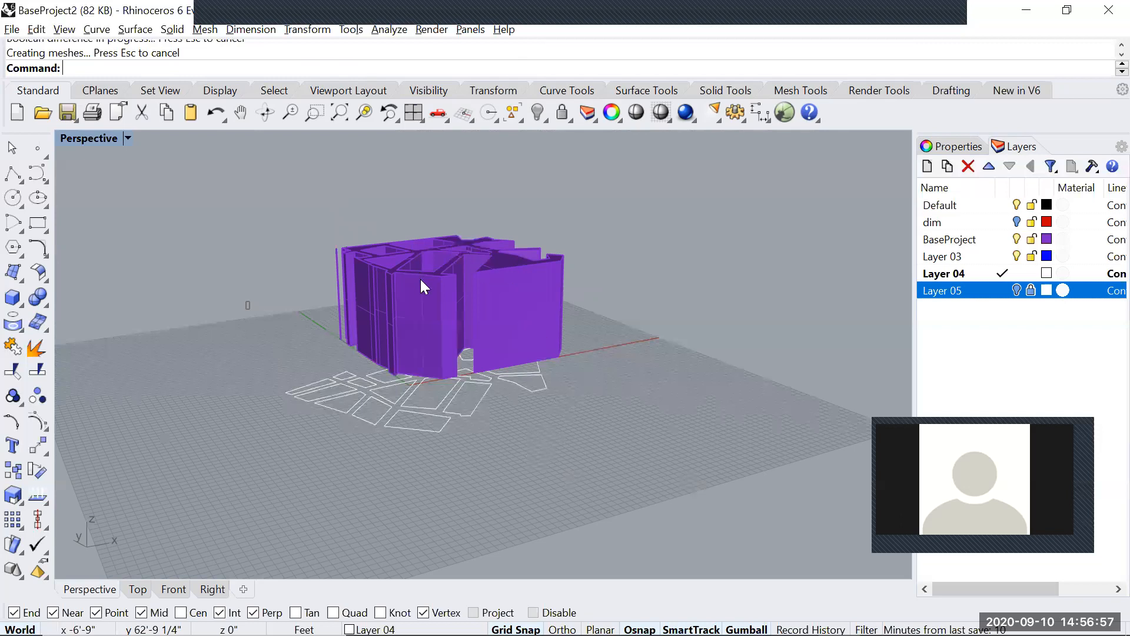
key("Delete")
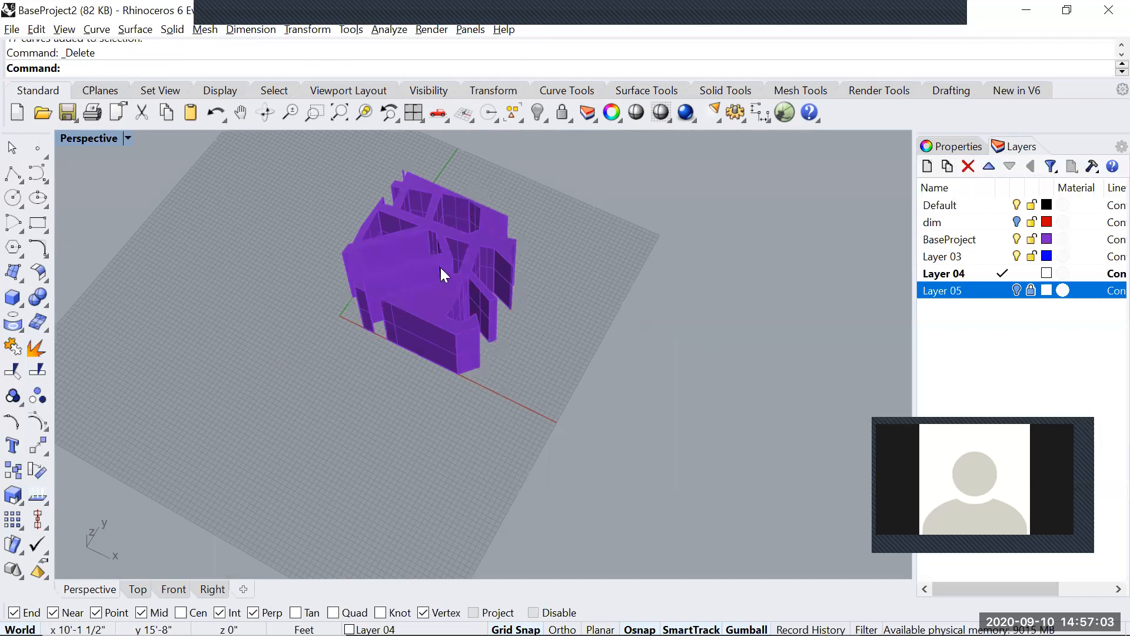
left_click(403, 318)
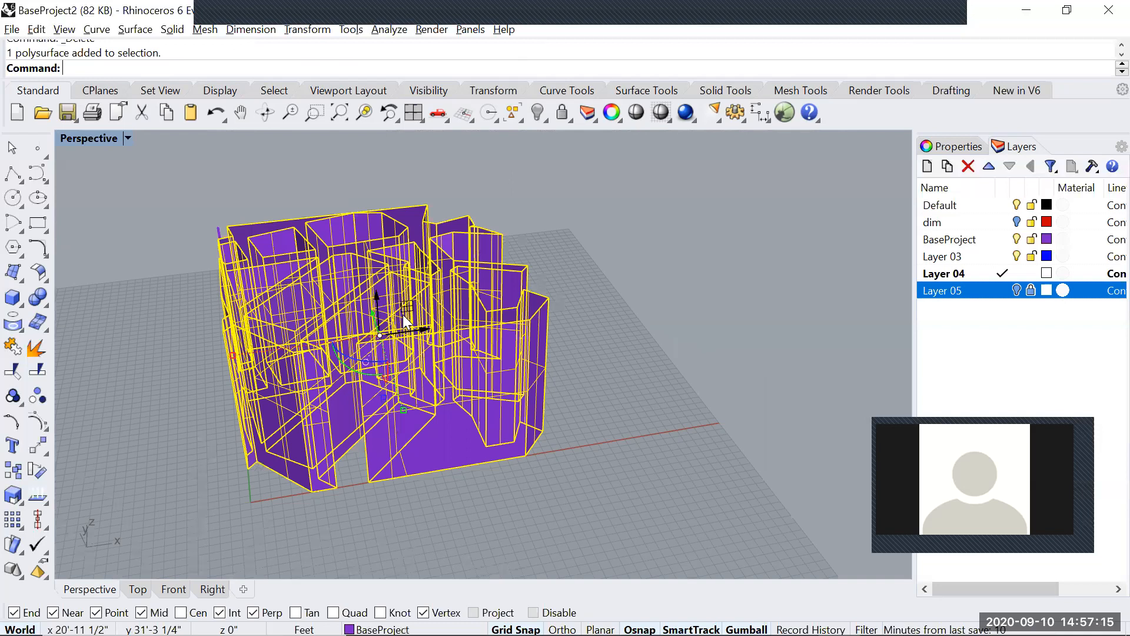
left_click(564, 395)
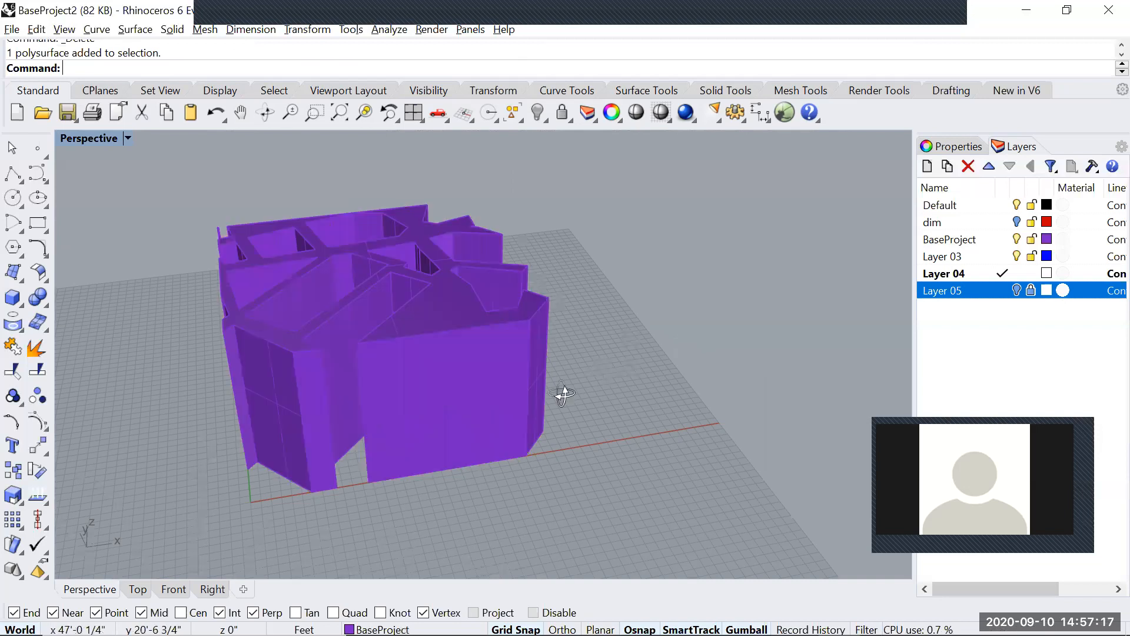
right_click_drag(564, 394, 522, 487)
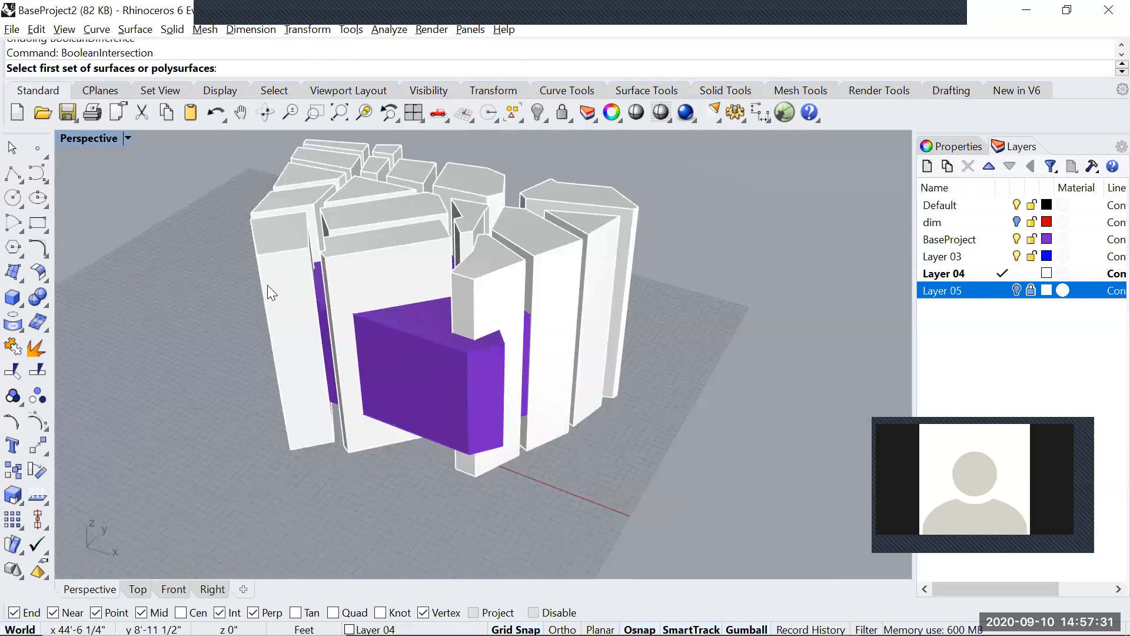
Run a Boolean intersection between the extruded blocks and the BaseProject volume, and delete the block outlines.
left_click_drag(267, 285, 626, 449)
right_click_drag(560, 424, 565, 389)
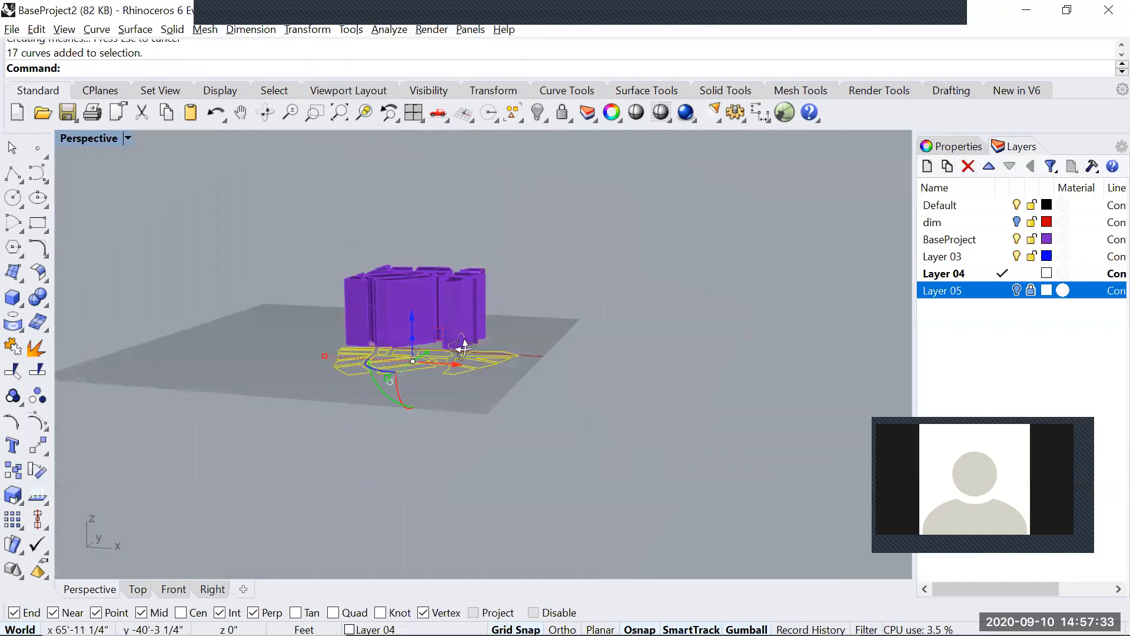
right_click_drag(461, 346, 448, 419)
key("Delete")
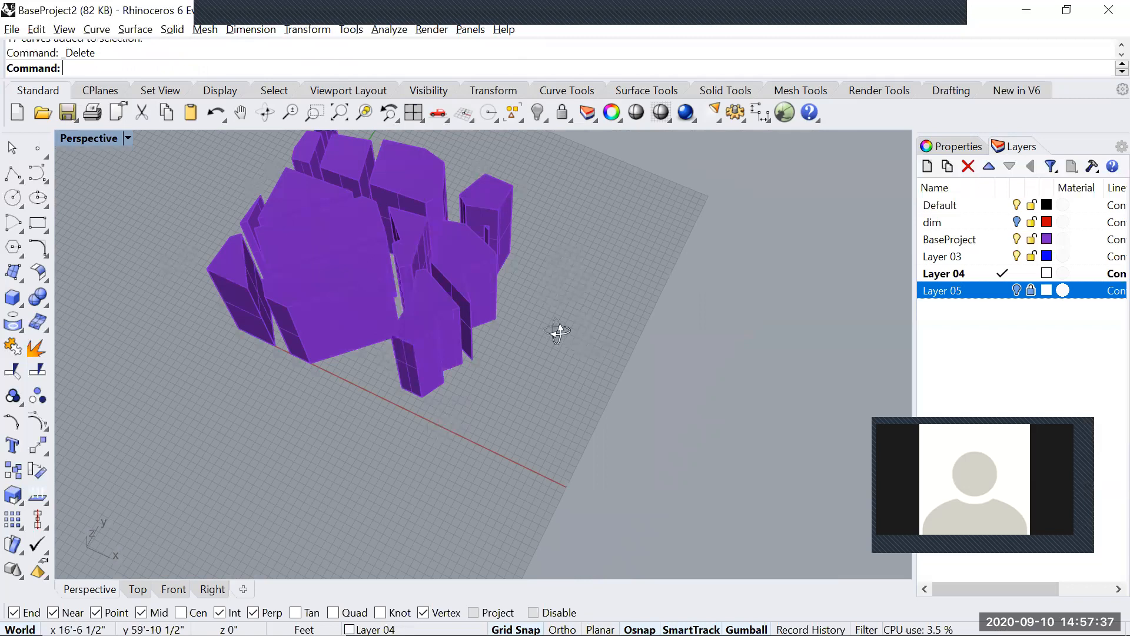
Undo the outline deletion and the Boolean intersection.
key("ctrl+z")
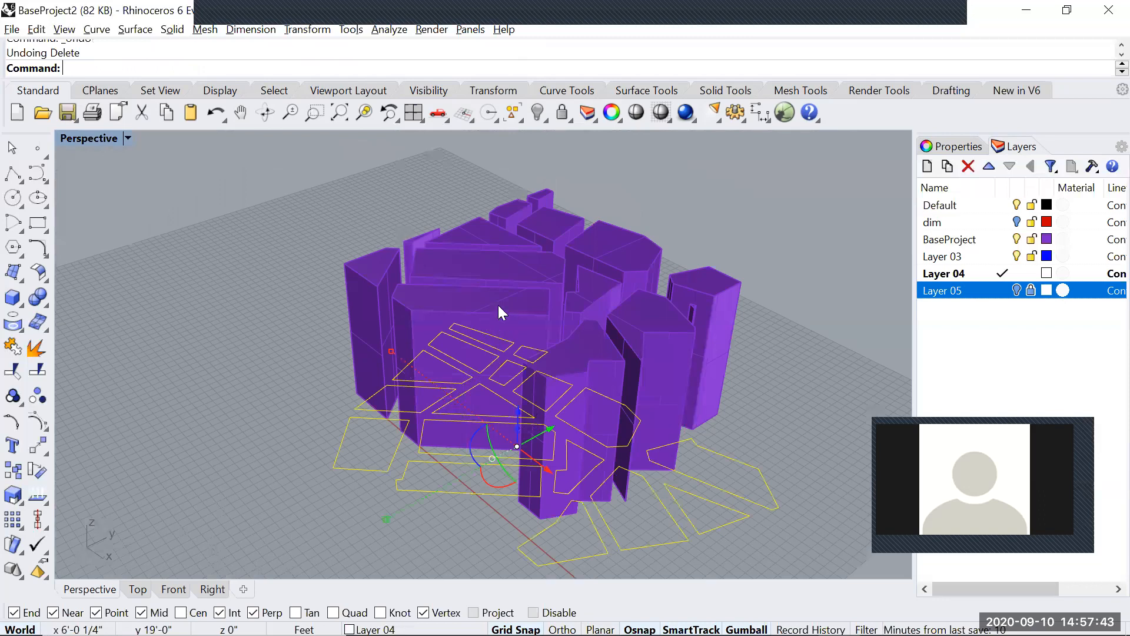
key("ctrl+z")
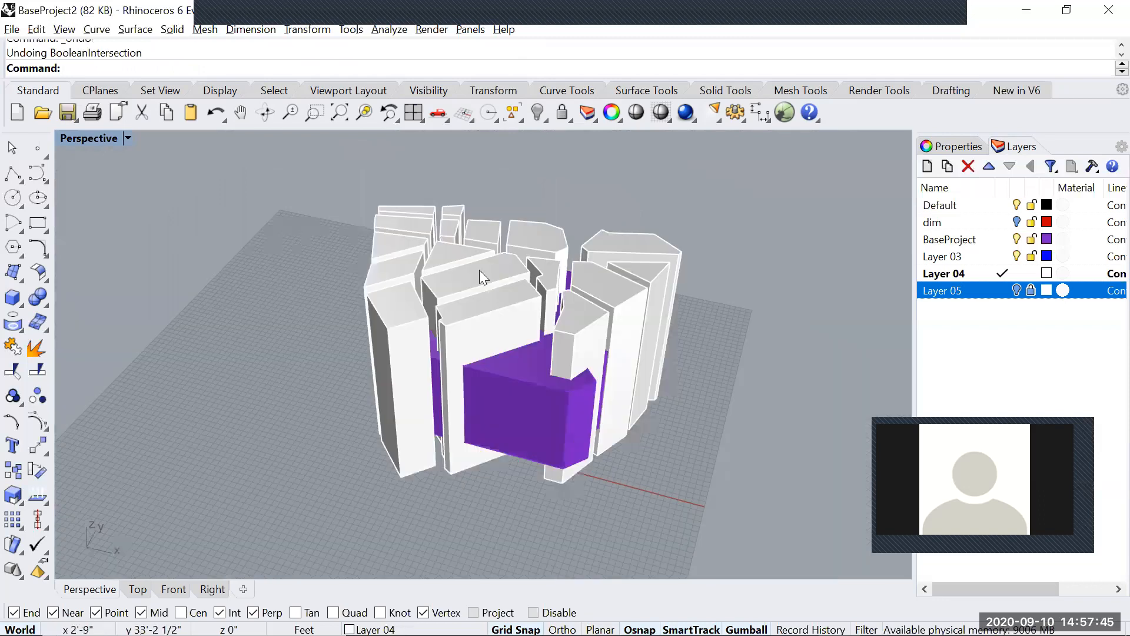
Lower the diagonal front blocks vertically and raise the narrow notched block above the BaseProject volume.
left_click_drag(473, 358, 474, 406)
left_click(543, 268)
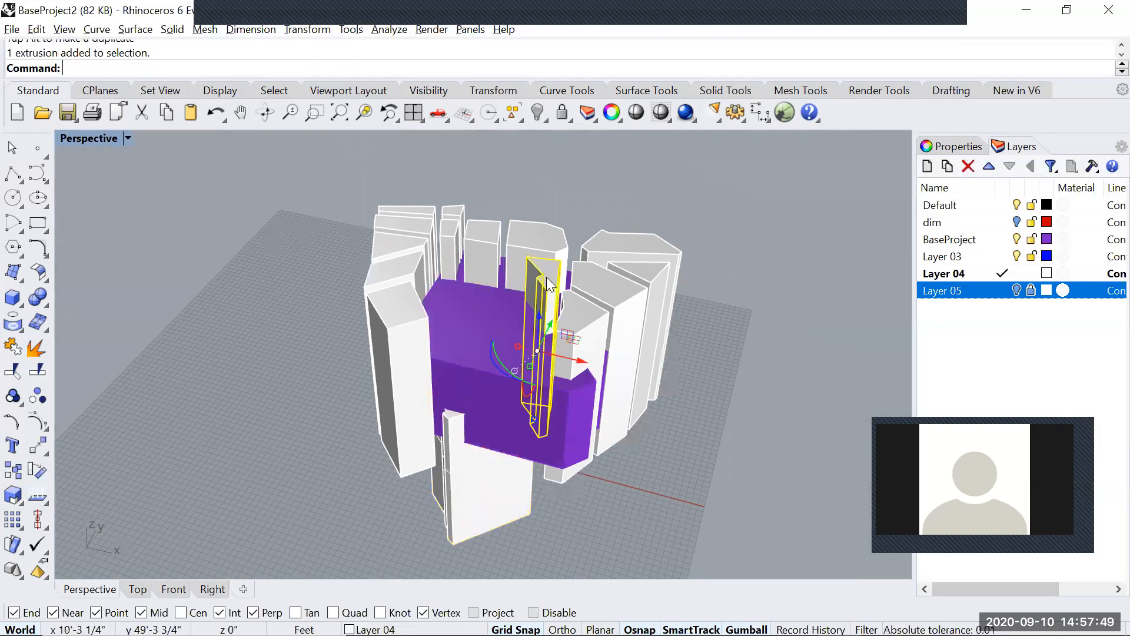
left_click_drag(534, 319, 539, 244)
Delete the extruded four-sided block directly behind the front corner block.
left_click(616, 356)
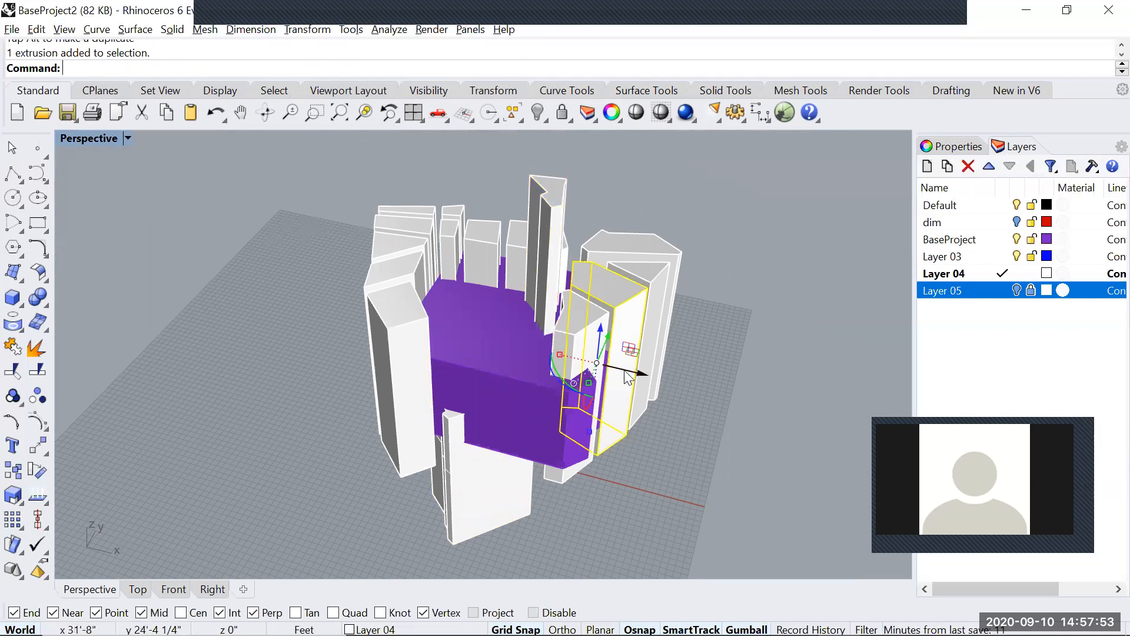
key("Delete")
right_click_drag(611, 348, 518, 393)
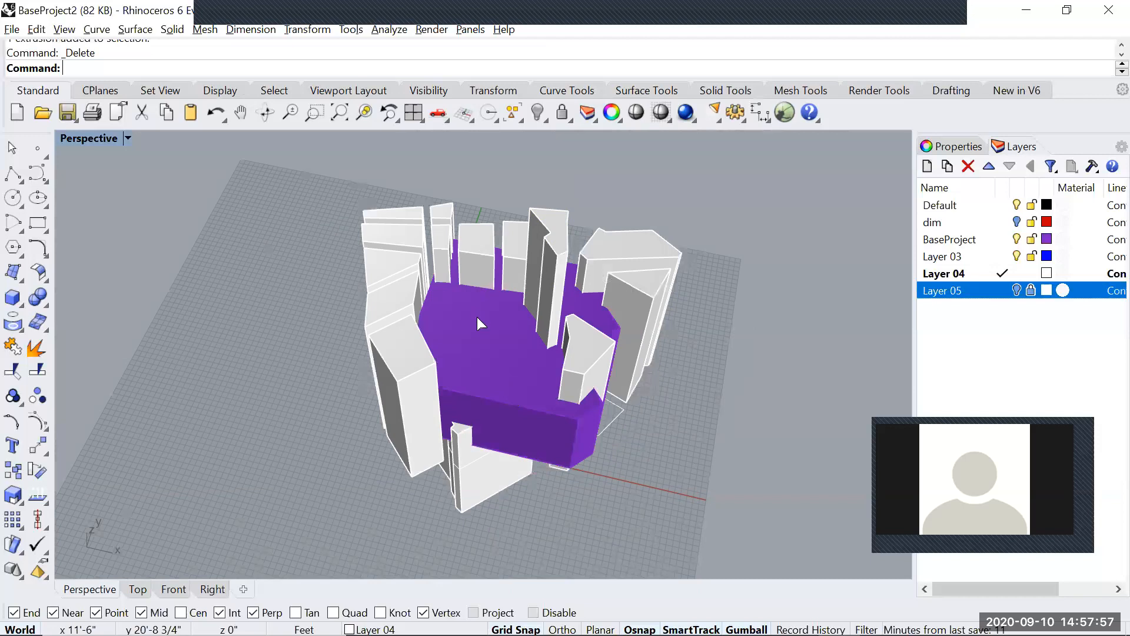
Raise the slim rear block and the triangular block on the east side to vary the extrusion heights.
left_click_drag(442, 269, 643, 286)
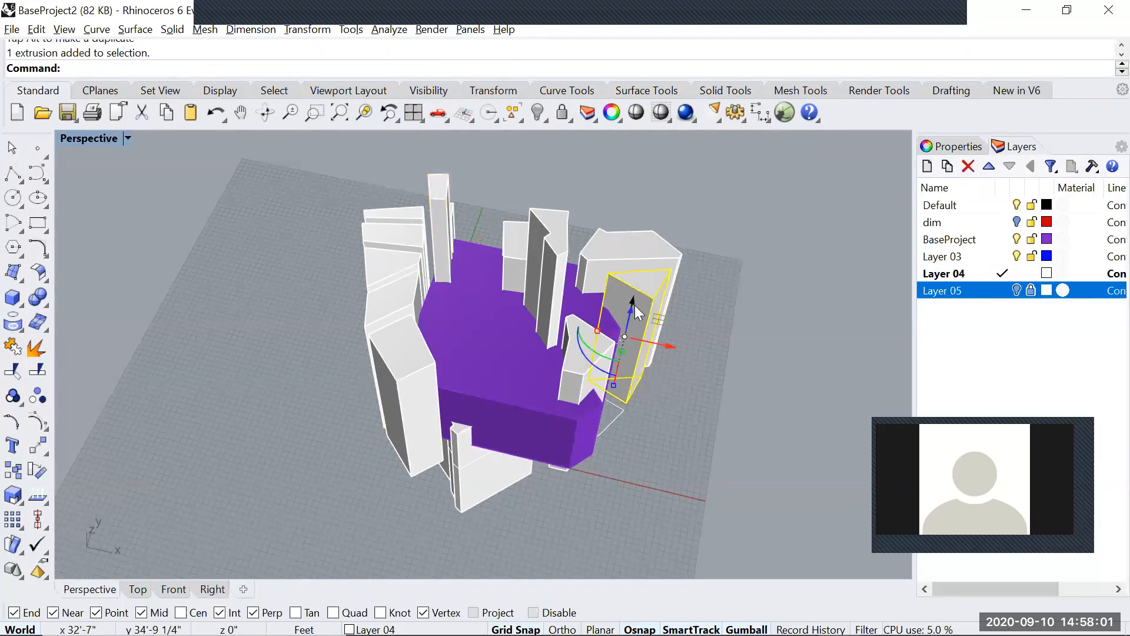
right_click_drag(634, 321, 625, 344)
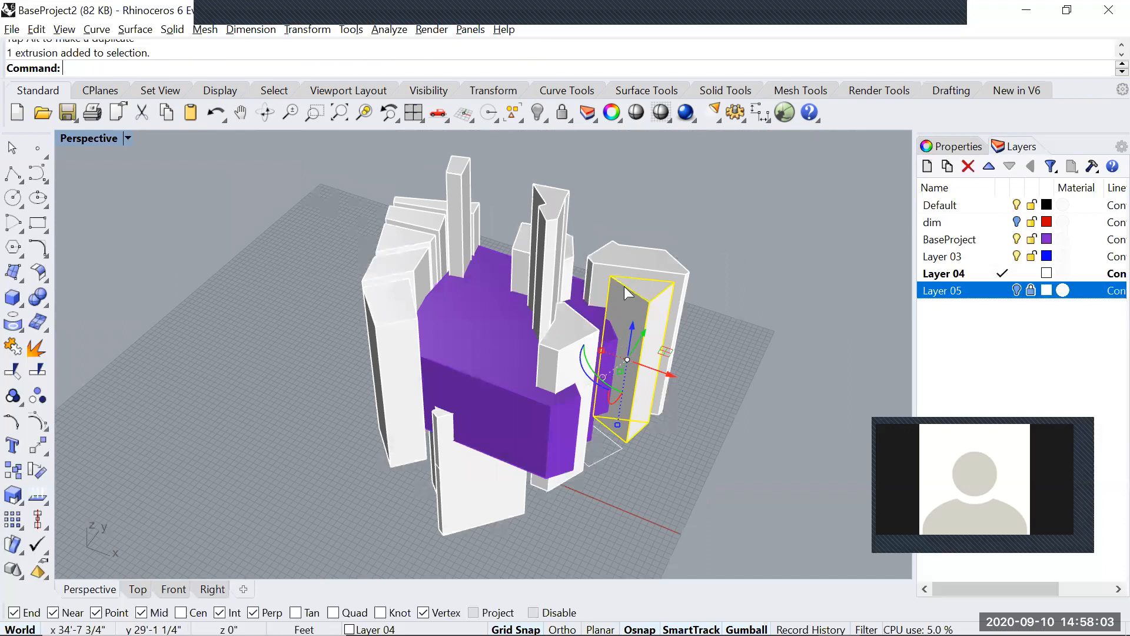
left_click_drag(633, 327, 638, 292)
right_click_drag(638, 293, 618, 265)
Run a Boolean intersection between the height-shifted blocks and the BaseProject volume.
type("Boolea")
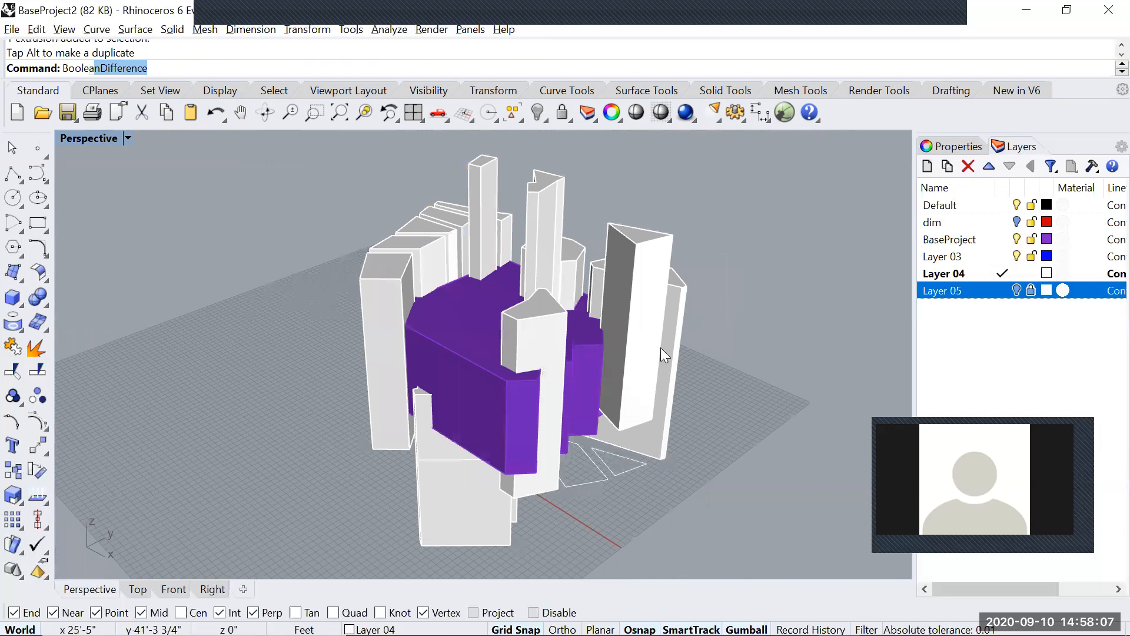
type("nIntersectio")
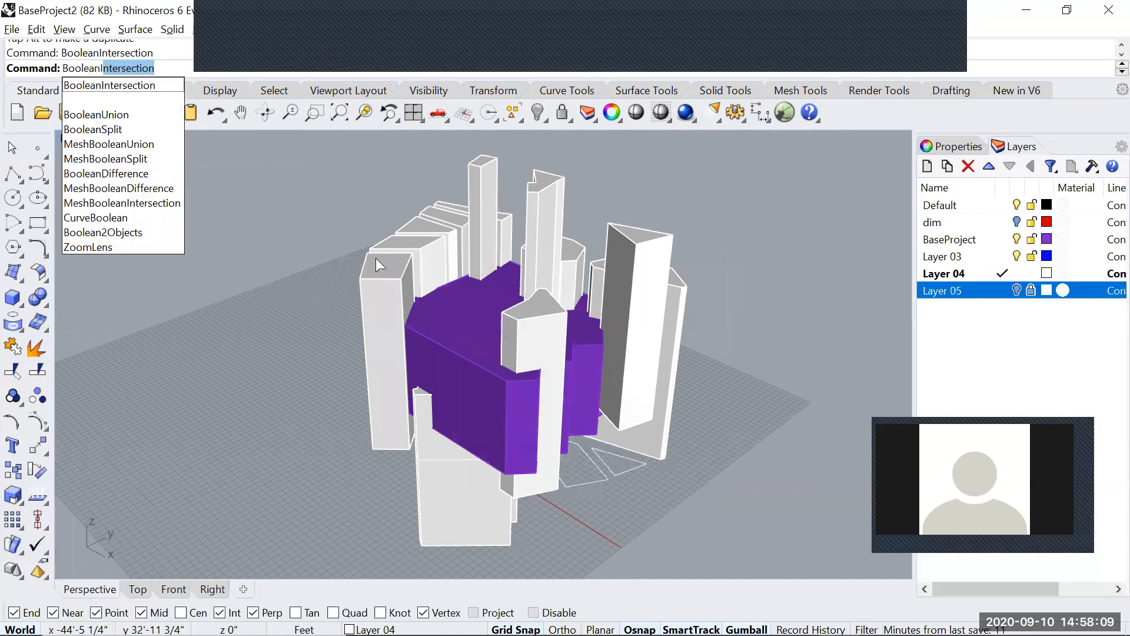
key("Return")
right_click_drag(460, 314, 545, 336)
left_click(560, 354)
key("Return")
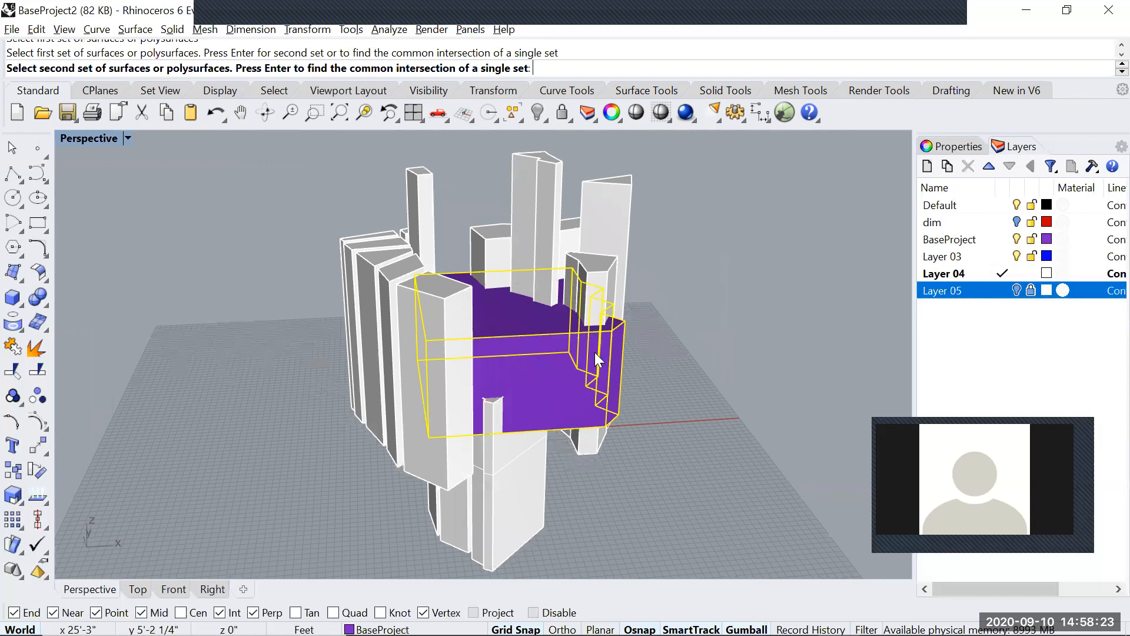
key("Return")
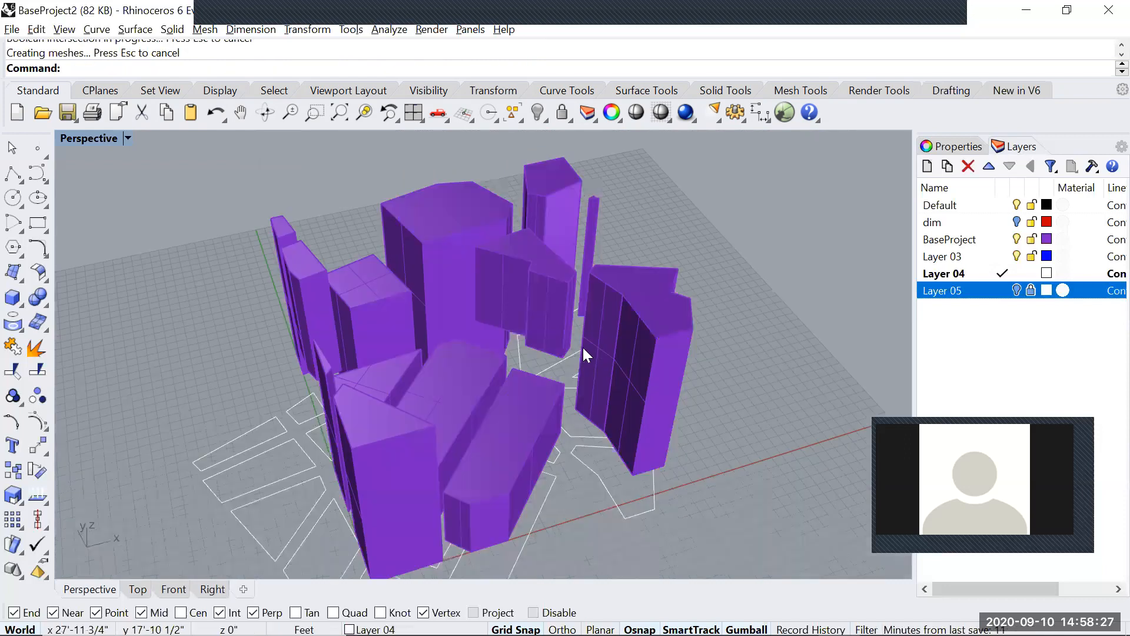
Undo the Boolean intersection and raise the front corner block further above the BaseProject volume.
key("ctrl+z")
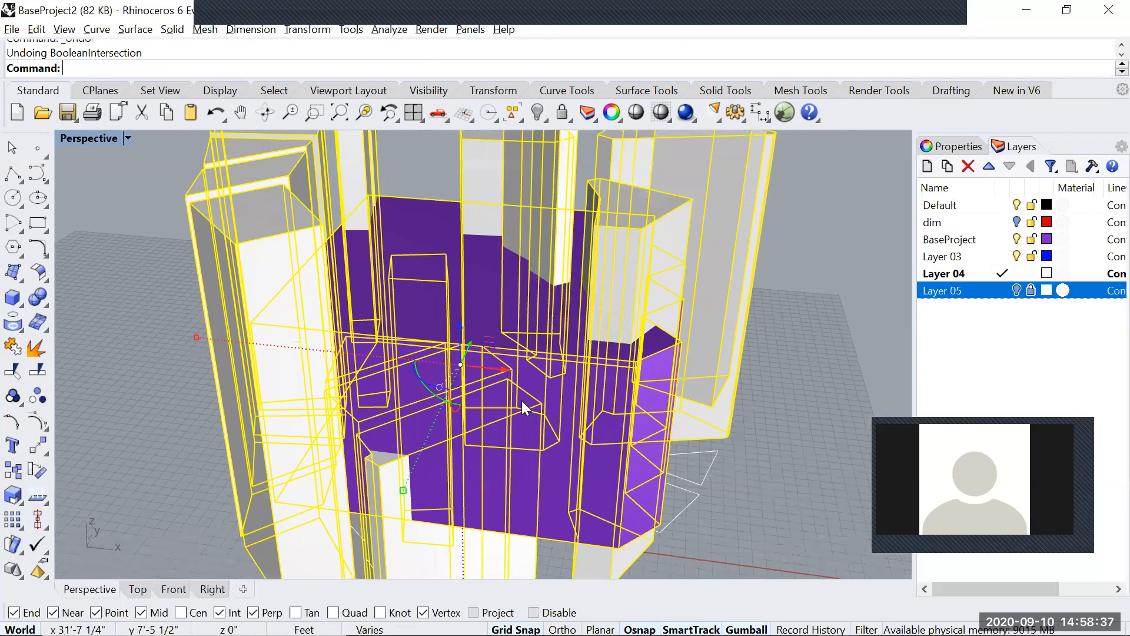
scroll(523, 399, "down", 6)
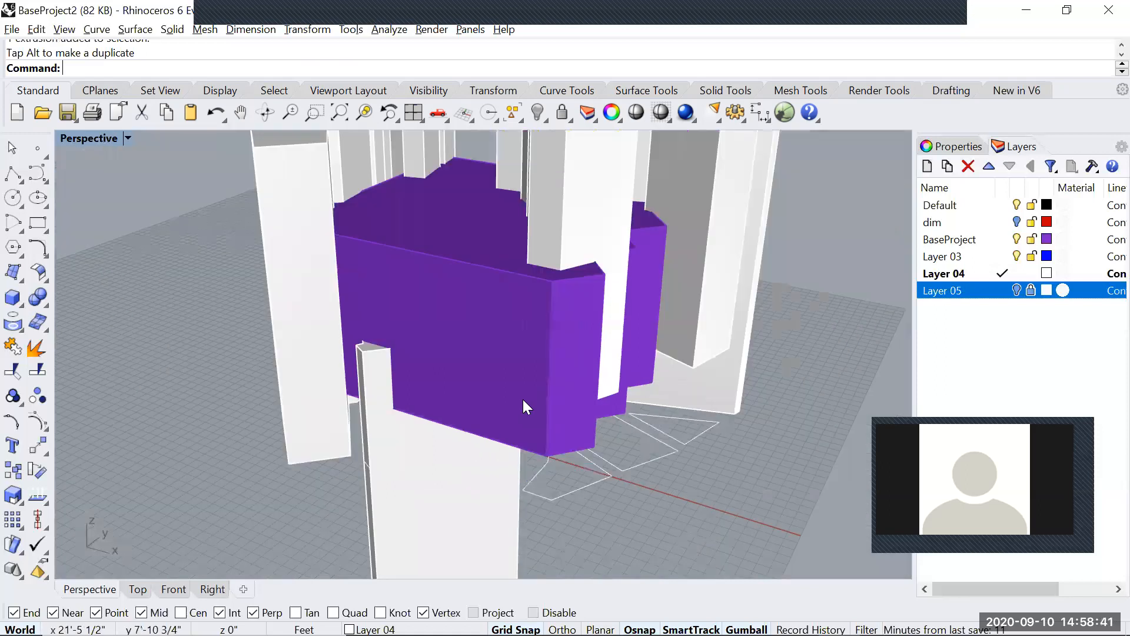
scroll(520, 396, "down", 5)
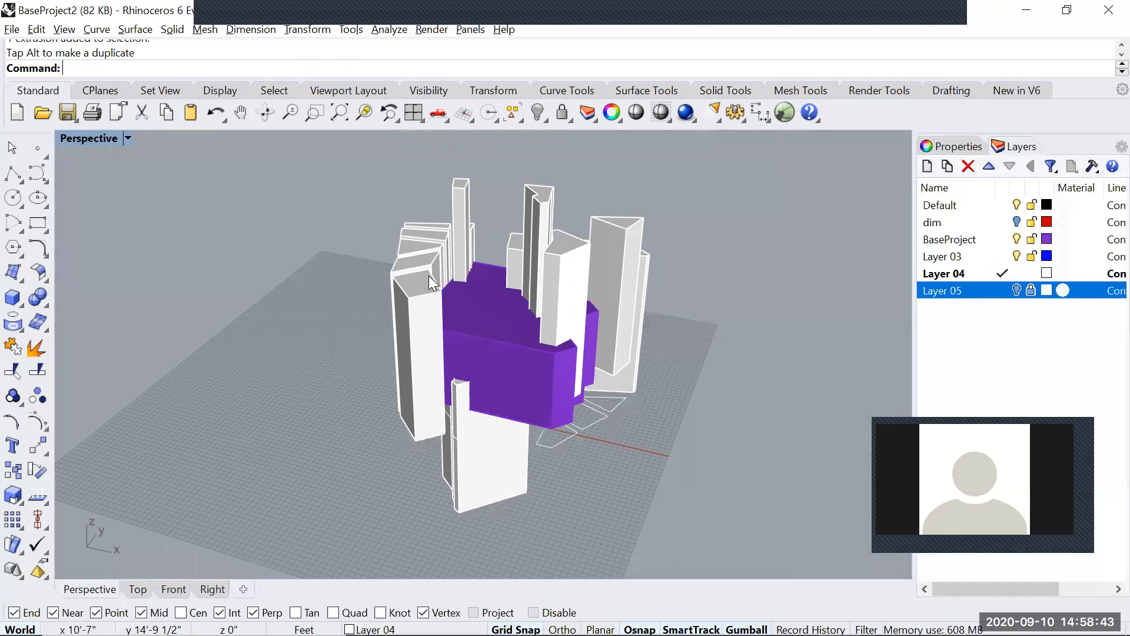
Test a Boolean intersection of the BaseProject volume with the height-shifted blocks, and undo it.
right_click_drag(430, 275, 445, 285)
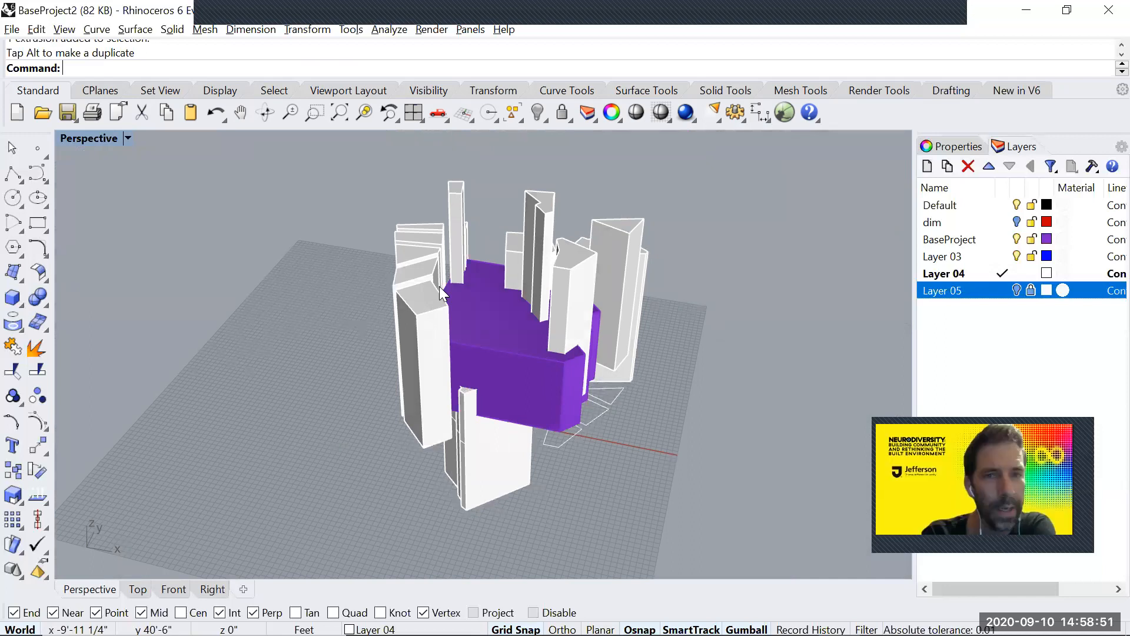
type("Boolean")
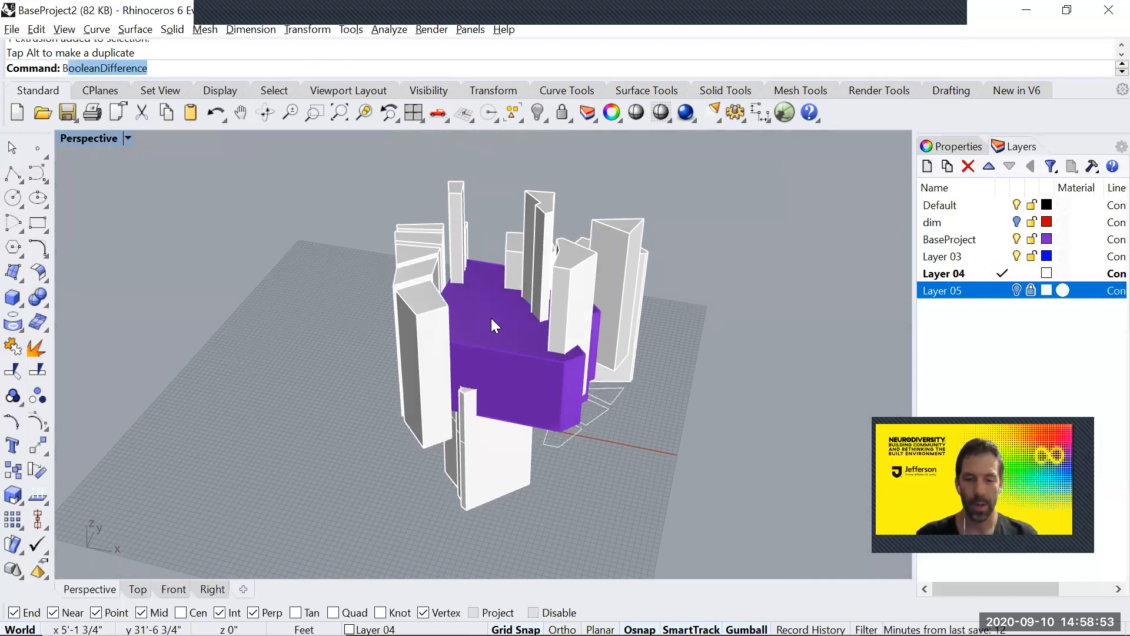
type("Intersectio")
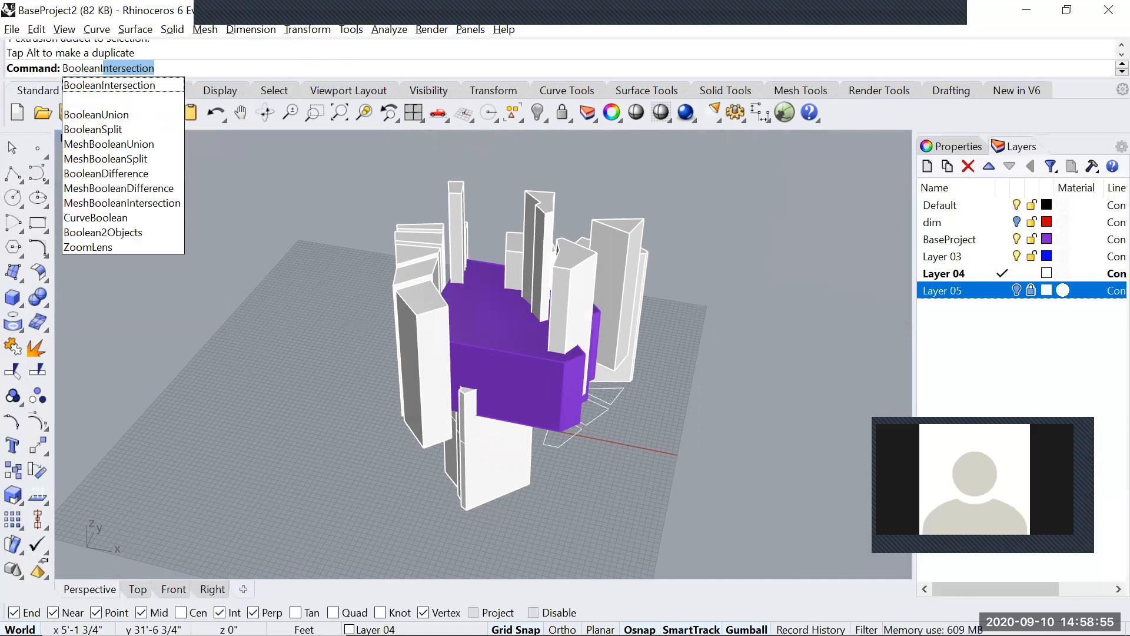
key("Return")
left_click(498, 342)
key("Return")
right_click_drag(612, 344, 590, 269)
left_click_drag(740, 234, 353, 351)
key("Return")
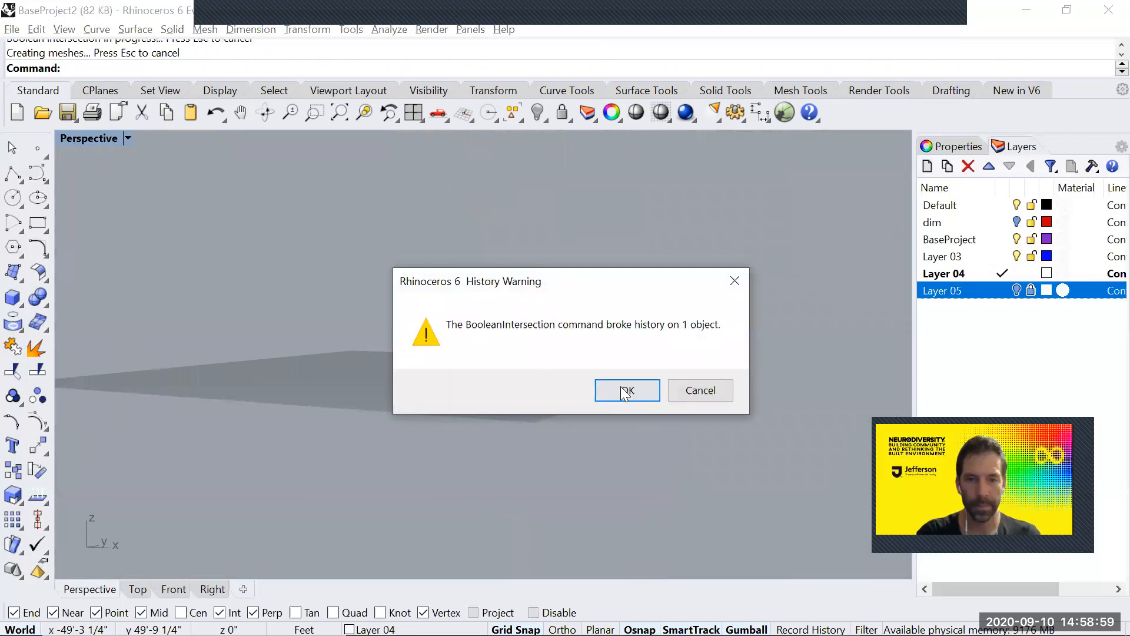
key("Return")
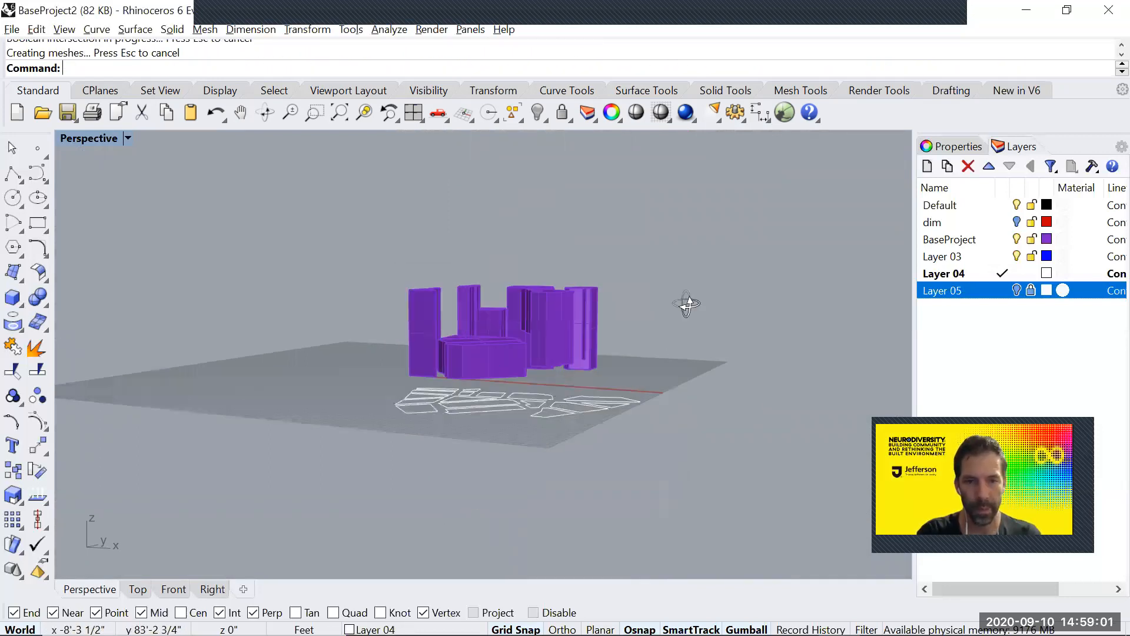
scroll(440, 387, "up", 5)
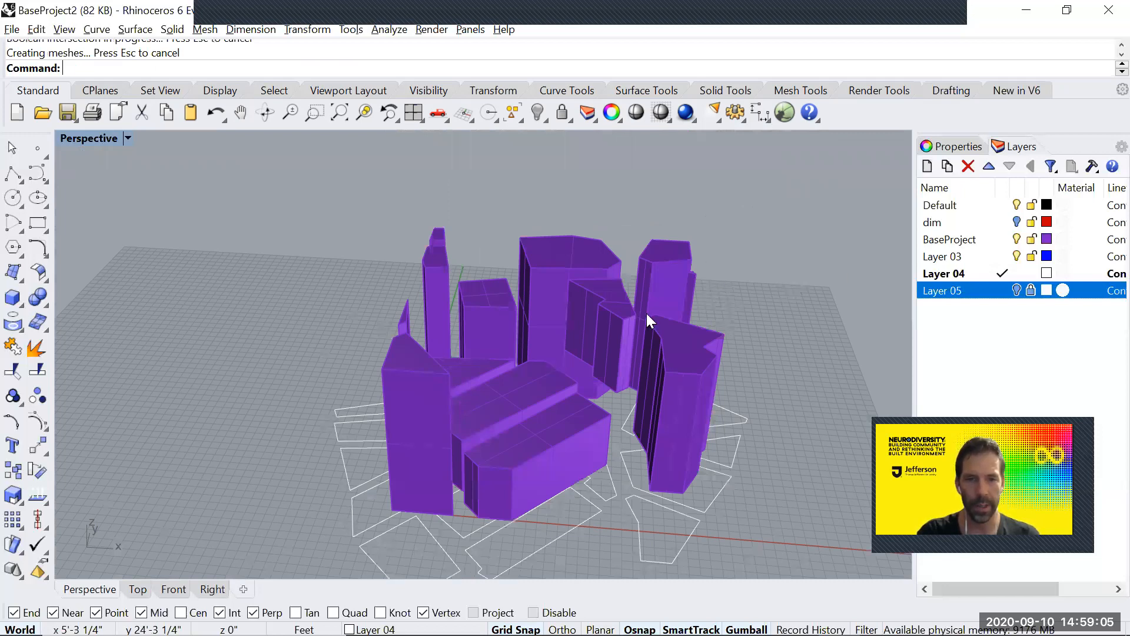
key("ctrl+z")
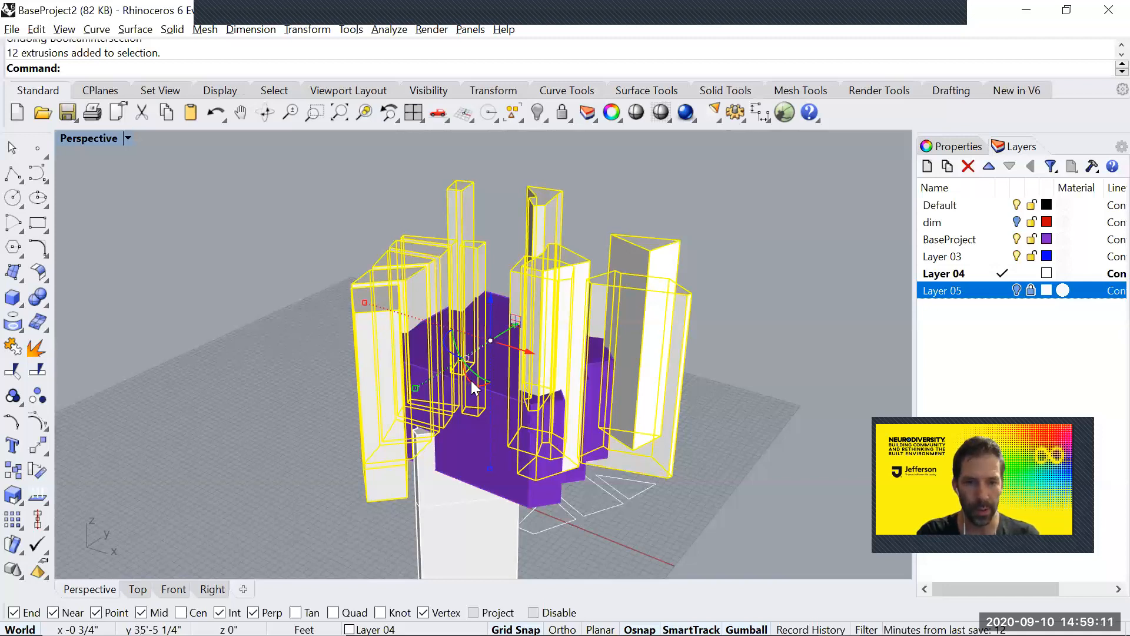
Rotate a duplicate of the twelve extrusions away from vertical, keeping the upright originals in place.
left_click_drag(471, 380, 456, 359)
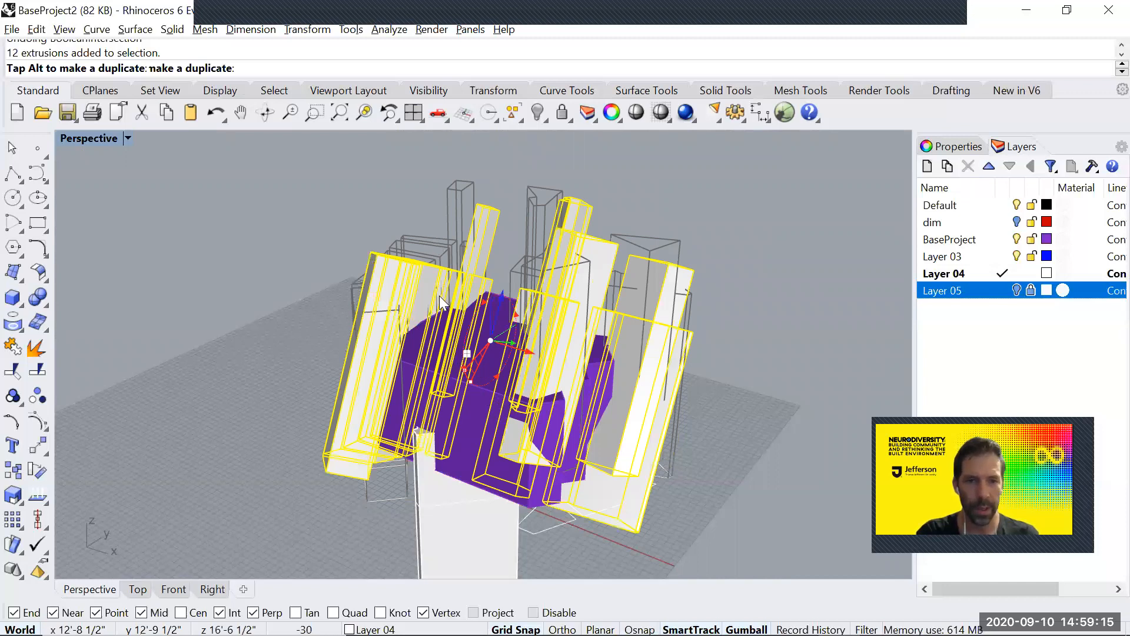
left_click_drag(439, 295, 439, 296, "alt")
right_click_drag(618, 329, 466, 313)
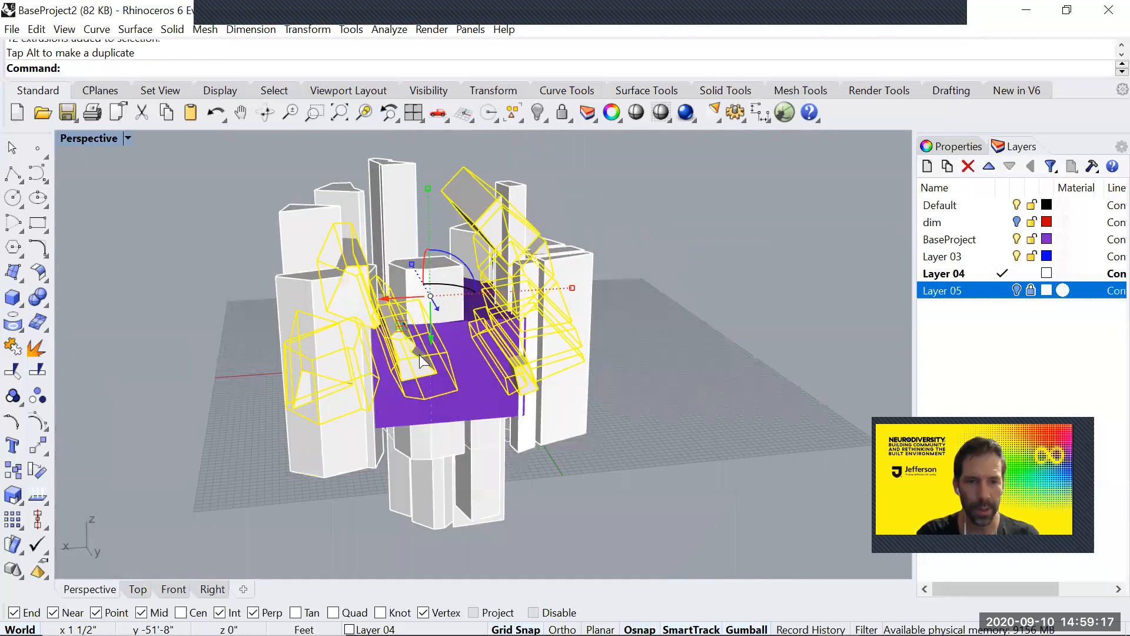
right_click_drag(419, 354, 447, 363)
Position and stretch the duplicated blocks lengthwise so they run horizontally through the BaseProject volume.
left_click_drag(423, 325, 439, 341)
left_click_drag(550, 302, 347, 280)
right_click_drag(636, 431, 724, 430)
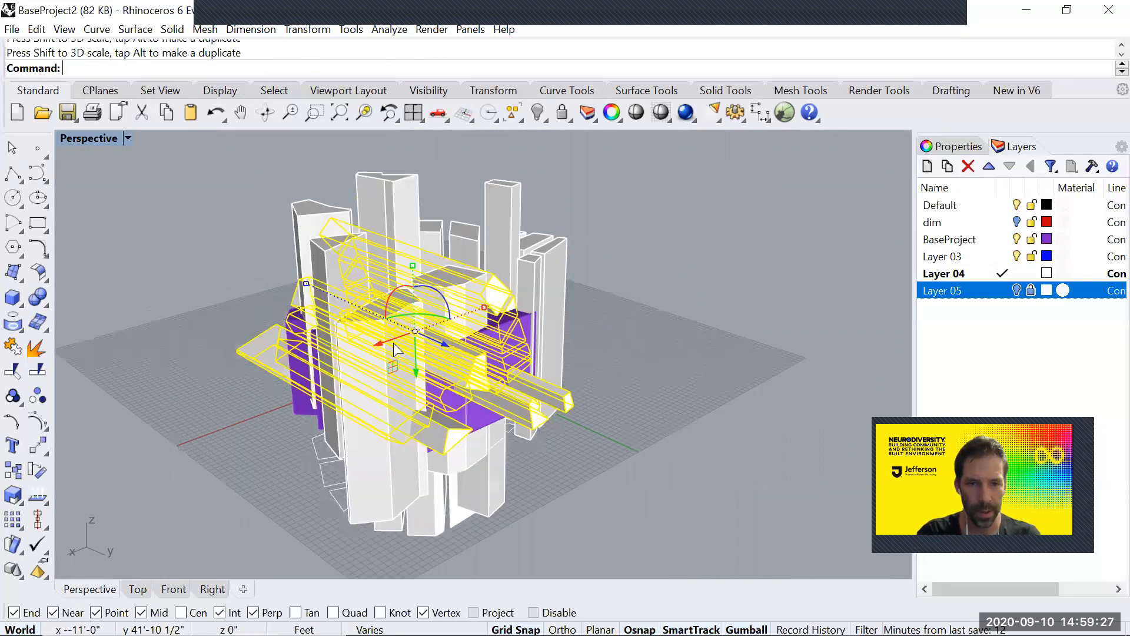
left_click(594, 382)
right_click_drag(596, 380, 687, 355)
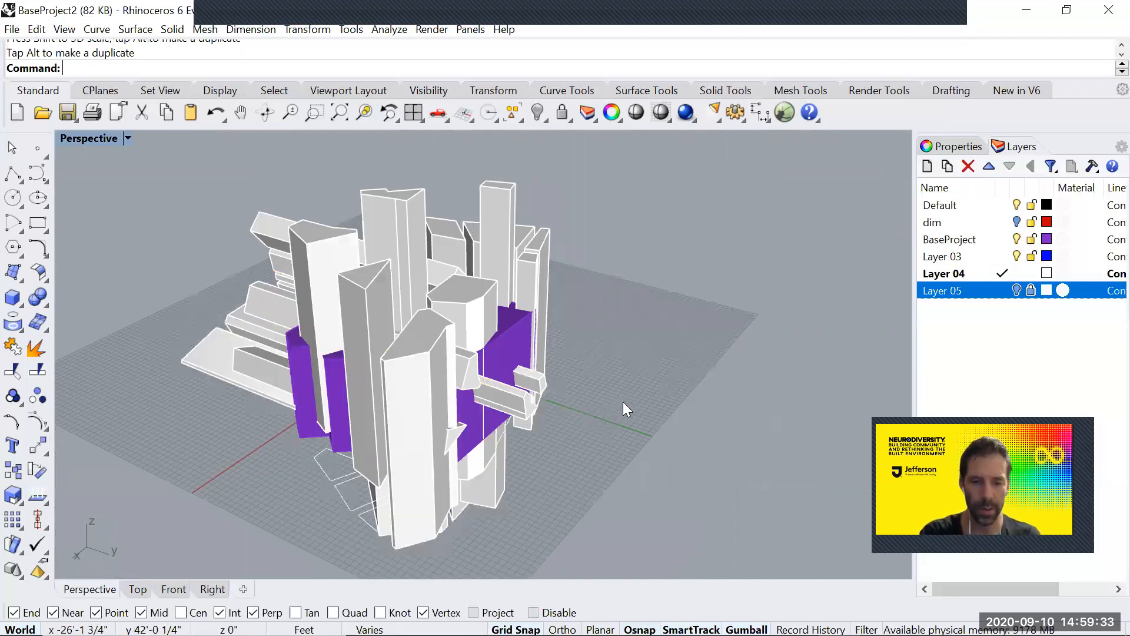
Subtract the upright and horizontal blocks from the BaseProject volume with BooleanDifference, accepting the broken history.
type("Bool")
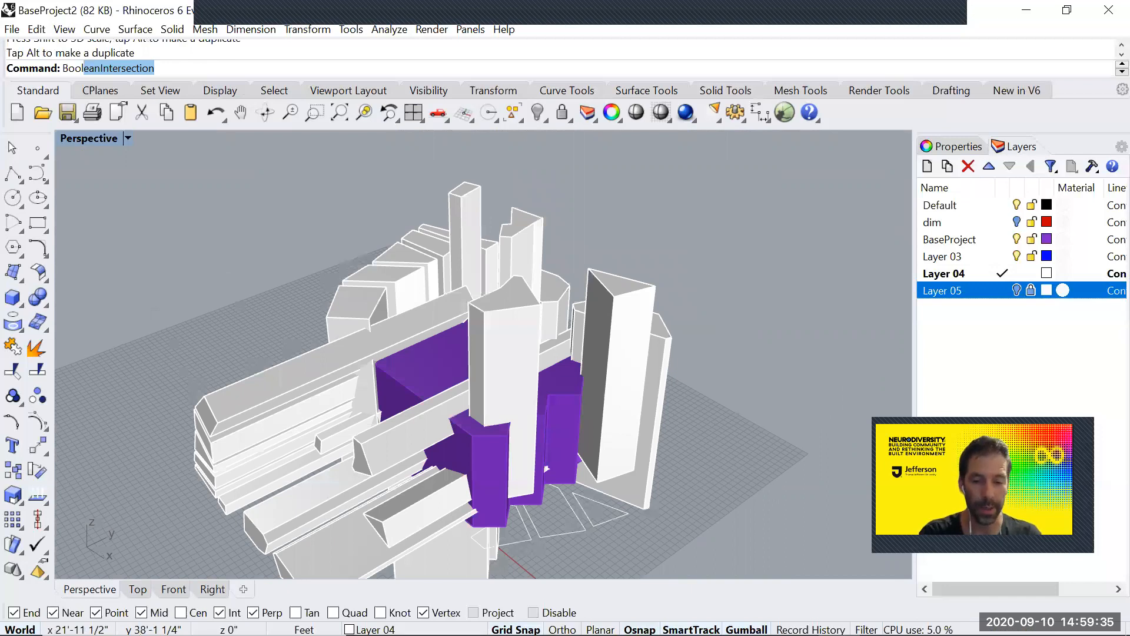
type("ean")
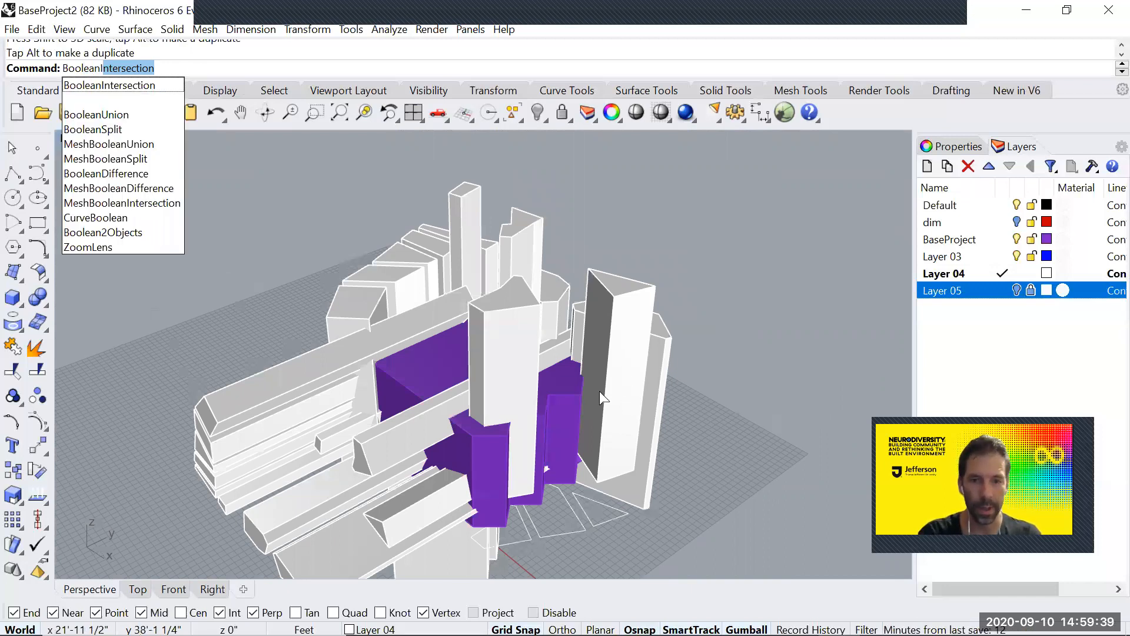
type("D")
key("Return")
left_click(576, 395)
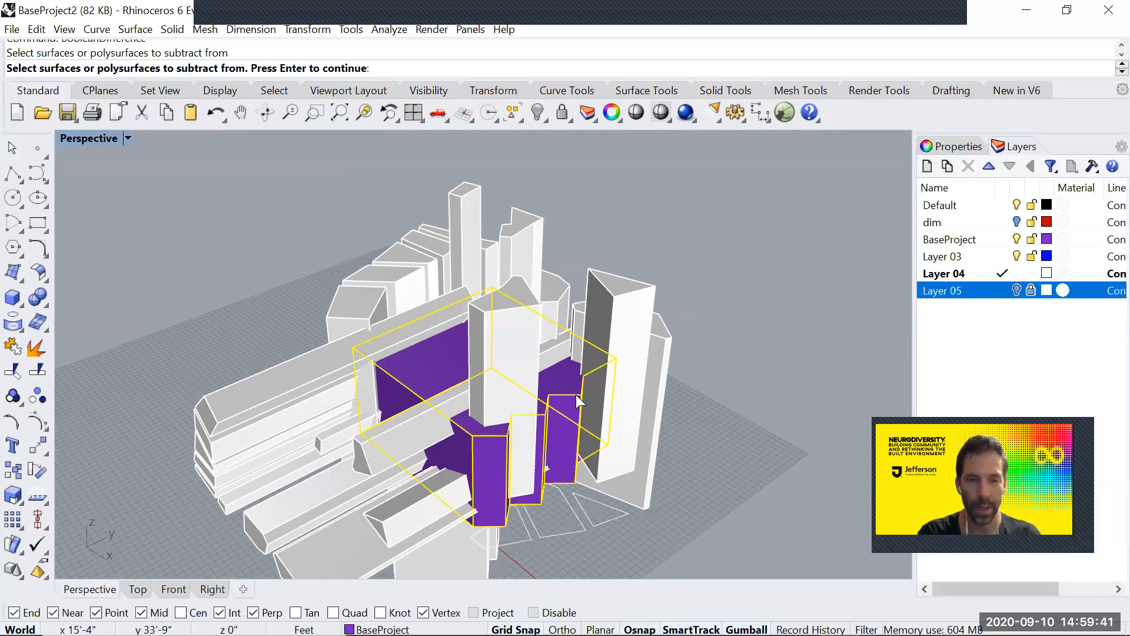
key("Return")
scroll(695, 276, "down", 5)
left_click_drag(694, 275, 406, 425)
key("Return")
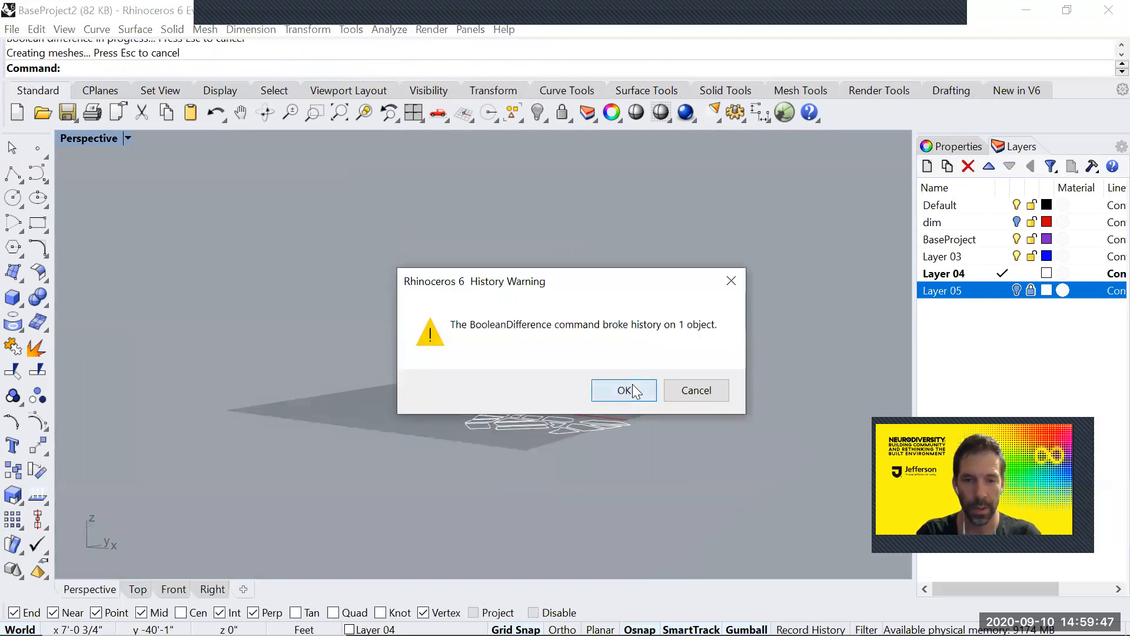
left_click(633, 386)
Examine the openings carved through the BaseProject volume and undo the Boolean difference.
scroll(528, 446, "up", 5)
right_click_drag(529, 446, 434, 467)
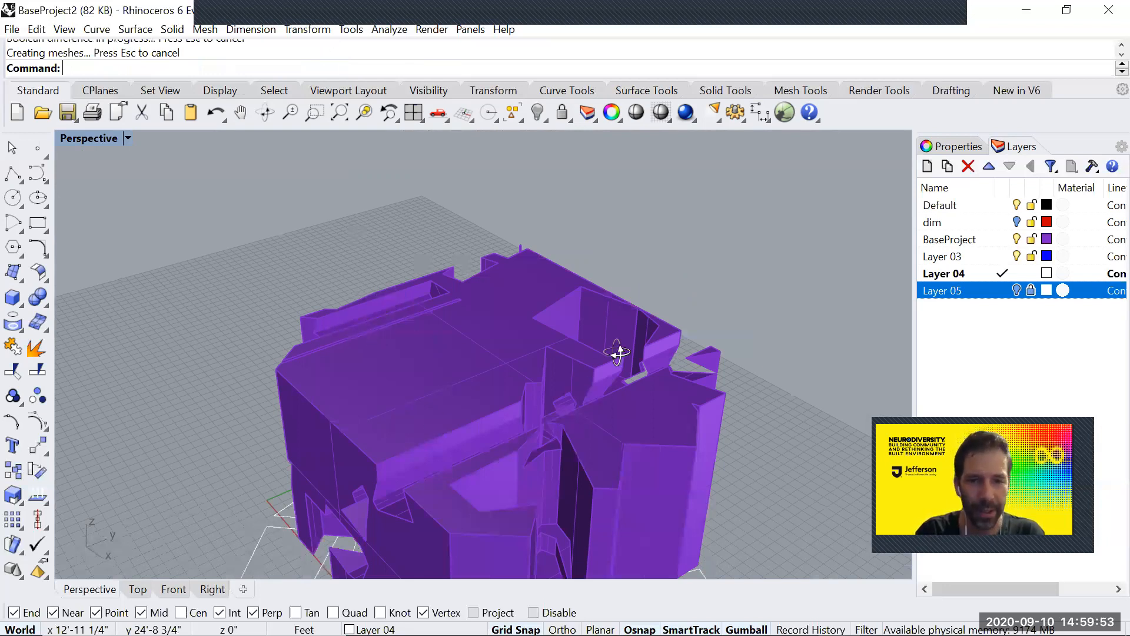
right_click_drag(693, 300, 624, 312)
right_click_drag(501, 357, 459, 388)
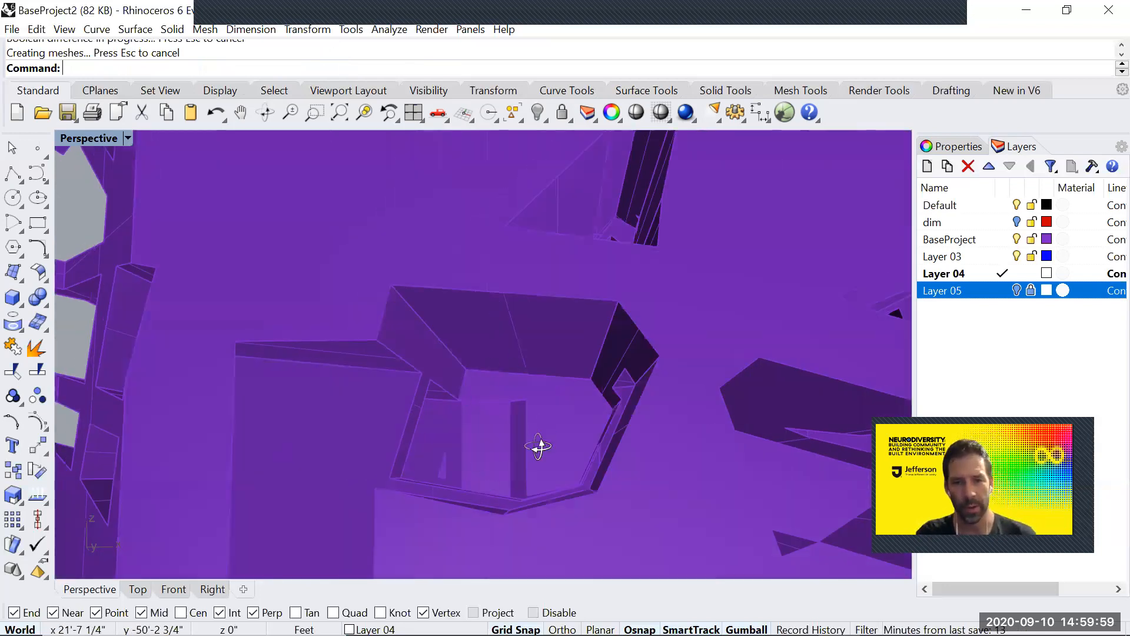
right_click_drag(539, 447, 535, 396)
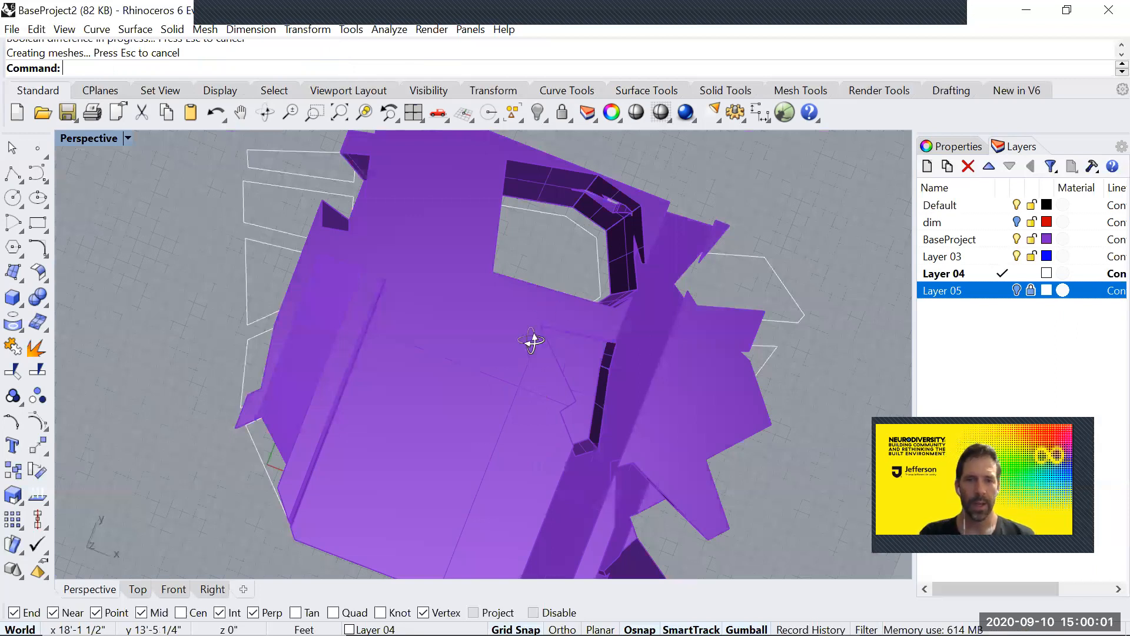
key("ctrl+z")
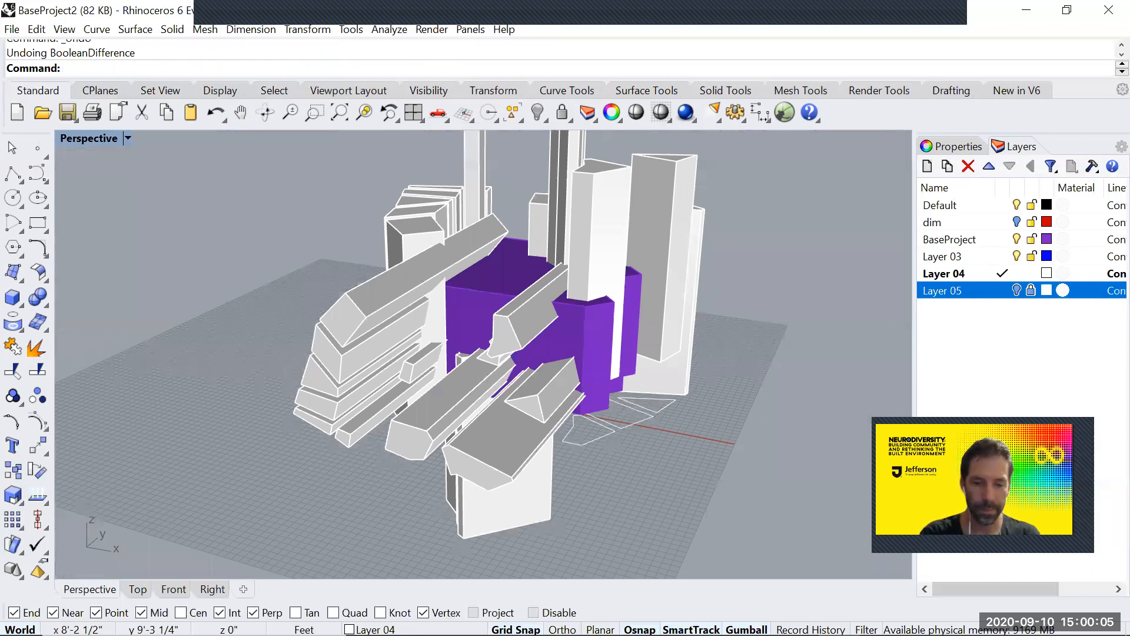
Test a Boolean intersection of the BaseProject volume with both the upright and horizontal blocks, and undo it.
type("BooleanDifference")
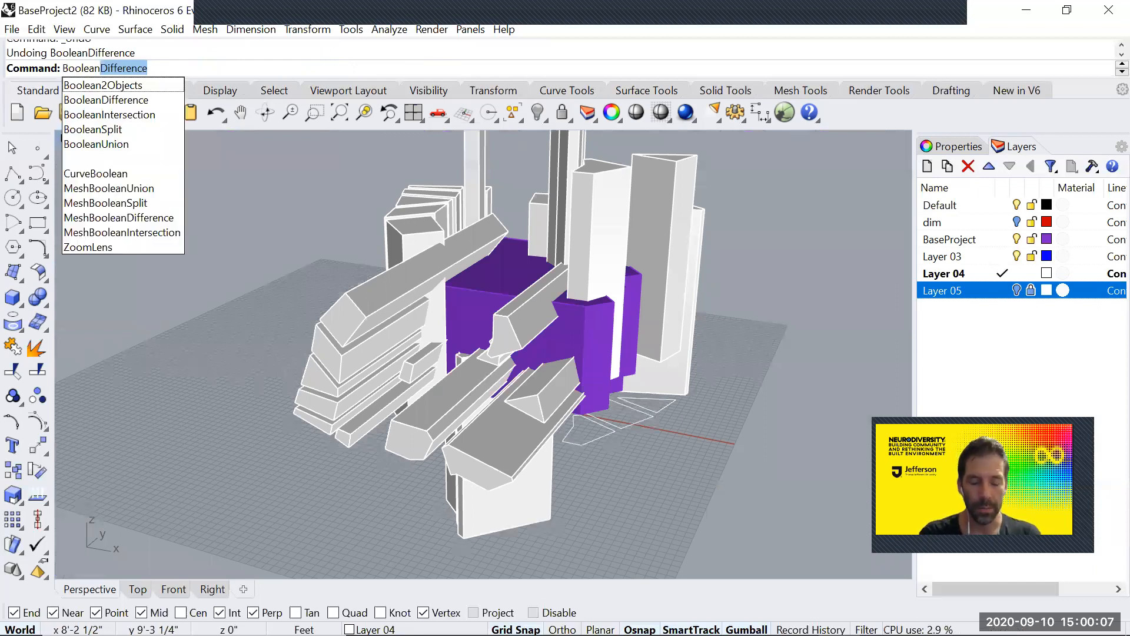
left_click(109, 114)
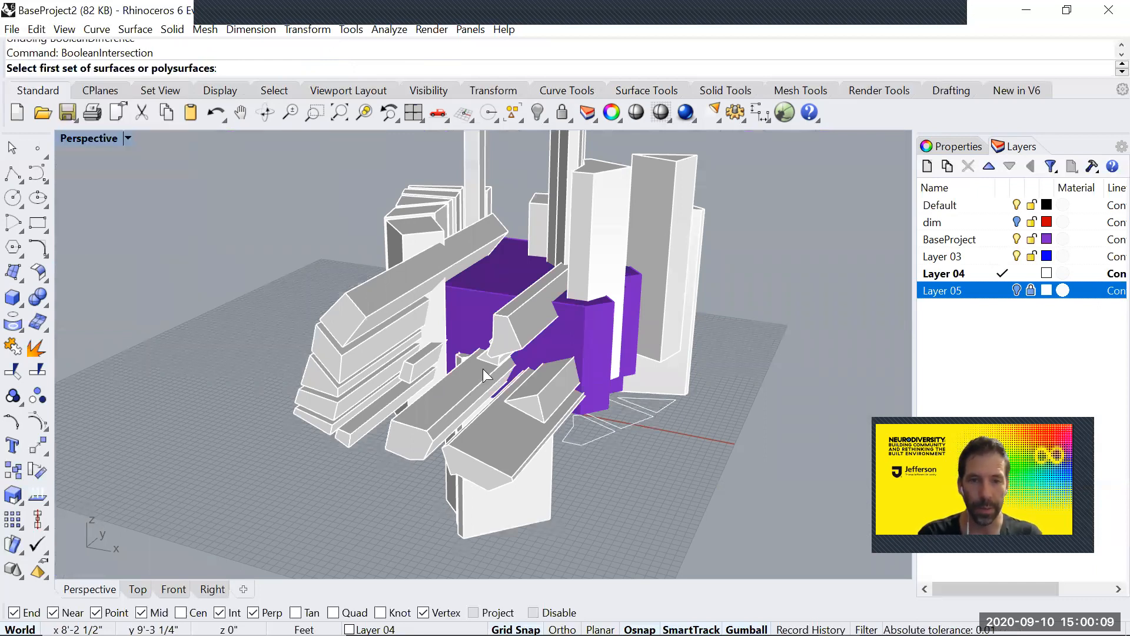
left_click(526, 295)
key("Return")
left_click_drag(768, 222, 298, 381)
key("Return")
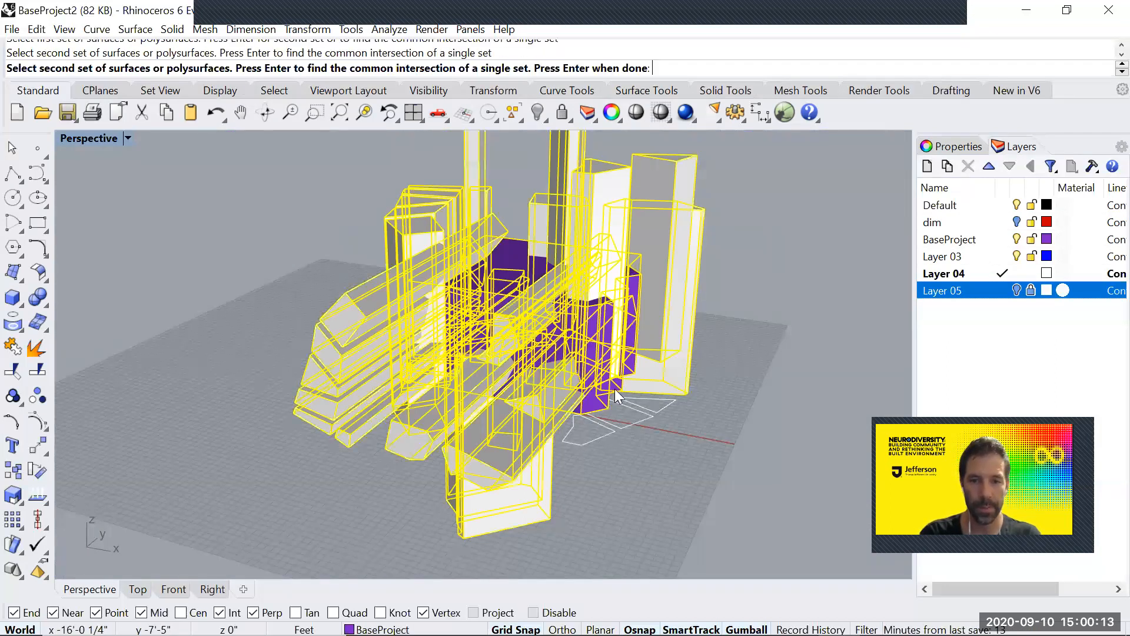
left_click(615, 390)
right_click_drag(555, 400, 559, 472)
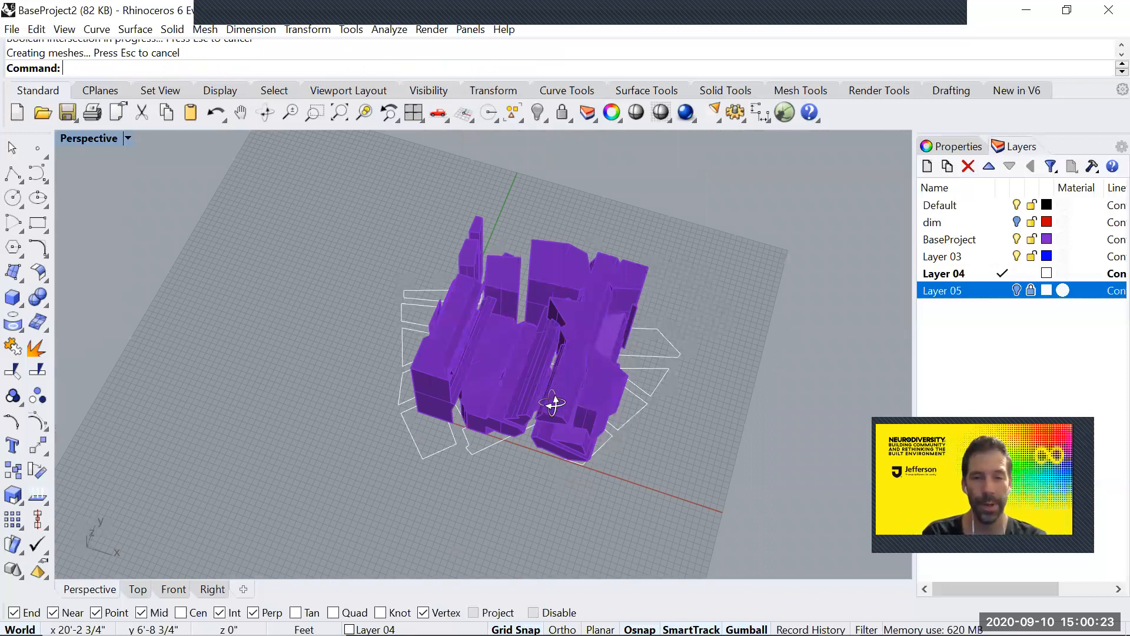
right_click_drag(552, 403, 474, 440)
scroll(474, 440, "up", 4)
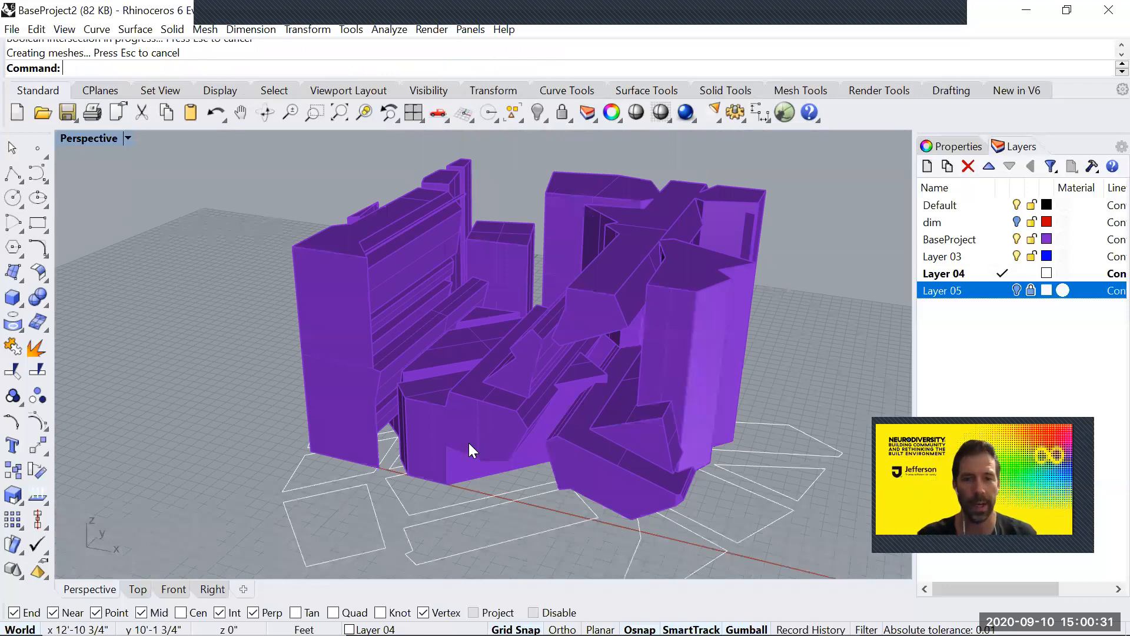
key("ctrl+z")
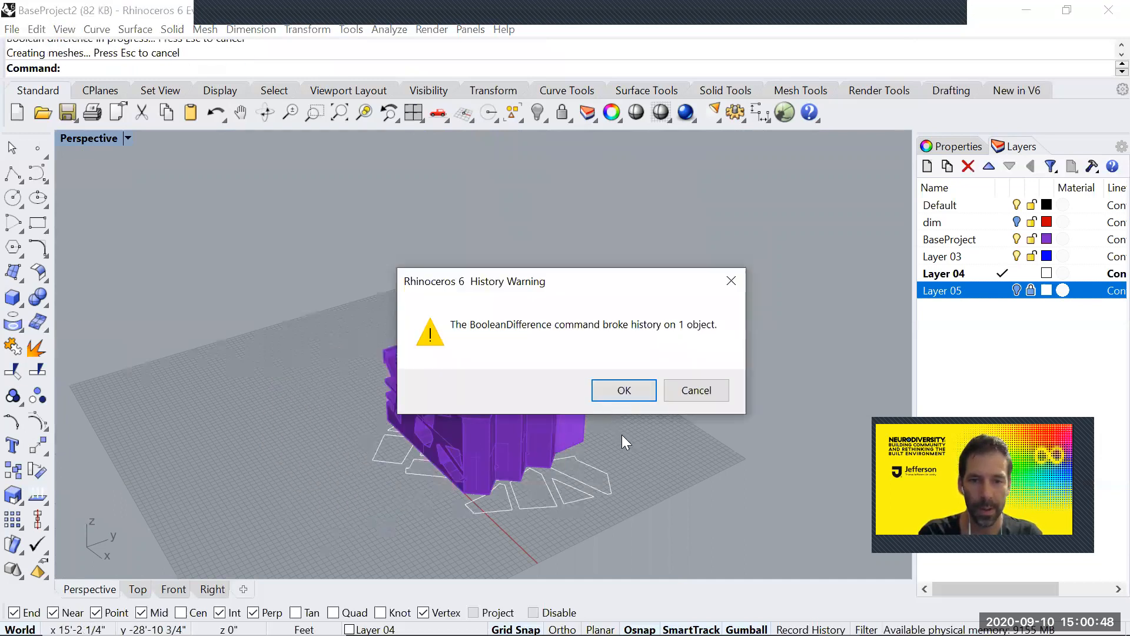
Accept the Boolean difference made with only the horizontal blocks, check the carved volume and undo it.
left_click(624, 391)
mouse_move(388, 441)
right_mouse_down()
mouse_move(401, 406)
mouse_move(495, 392)
mouse_move(453, 389)
mouse_move(425, 440)
mouse_move(400, 434)
mouse_move(398, 451)
right_mouse_up()
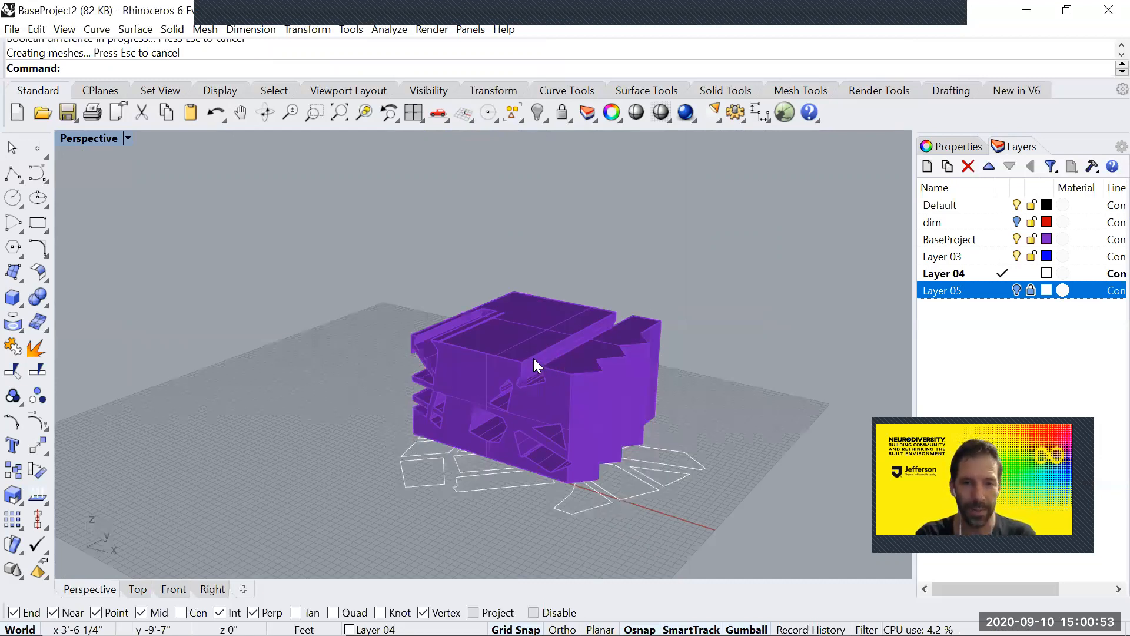
key("ctrl+z")
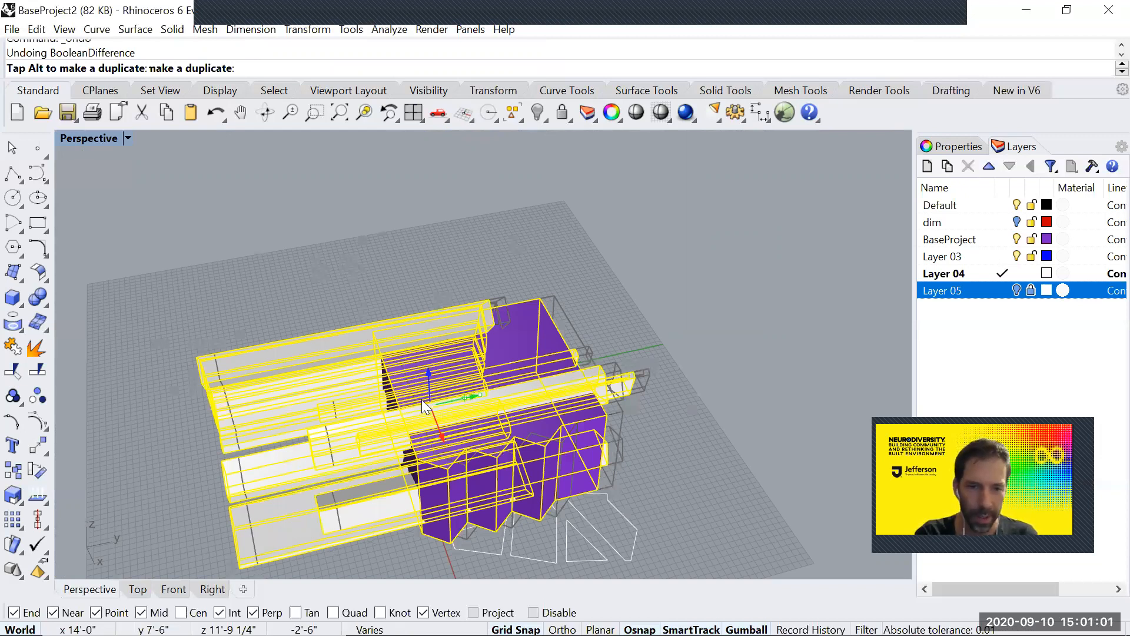
Duplicate the horizontal blocks to the opposite side of the BaseProject volume, rotate the copy and lower it into the volume.
left_click_drag(421, 399, 557, 377, "alt")
left_click_drag(638, 365, 638, 320, "alt")
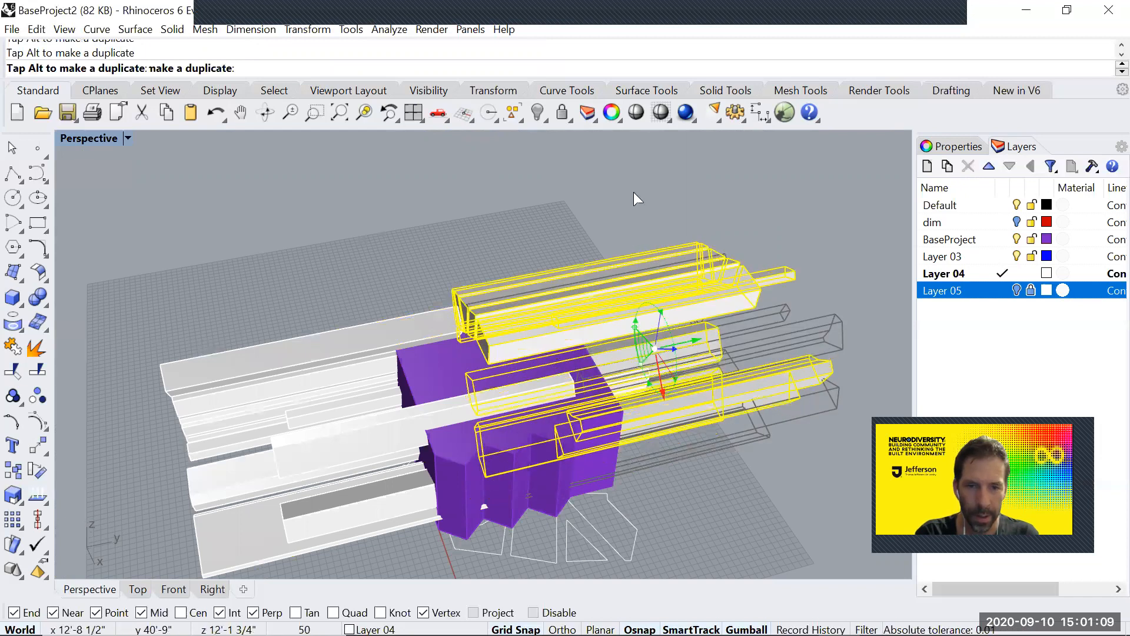
left_click_drag(695, 338, 651, 346)
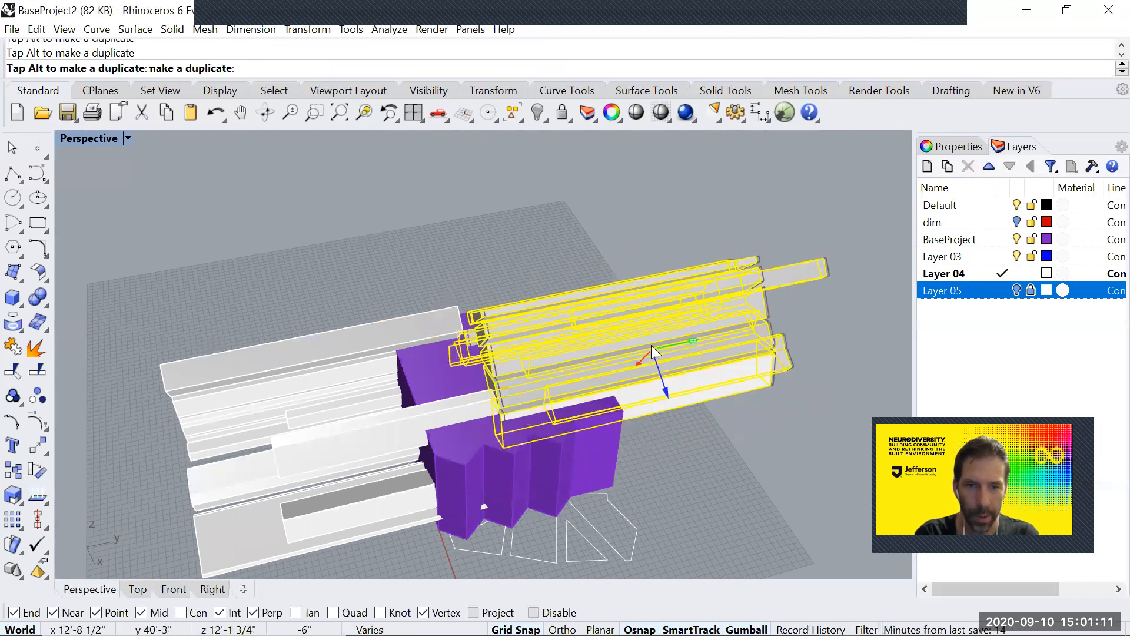
left_click_drag(615, 382, 608, 422, "alt")
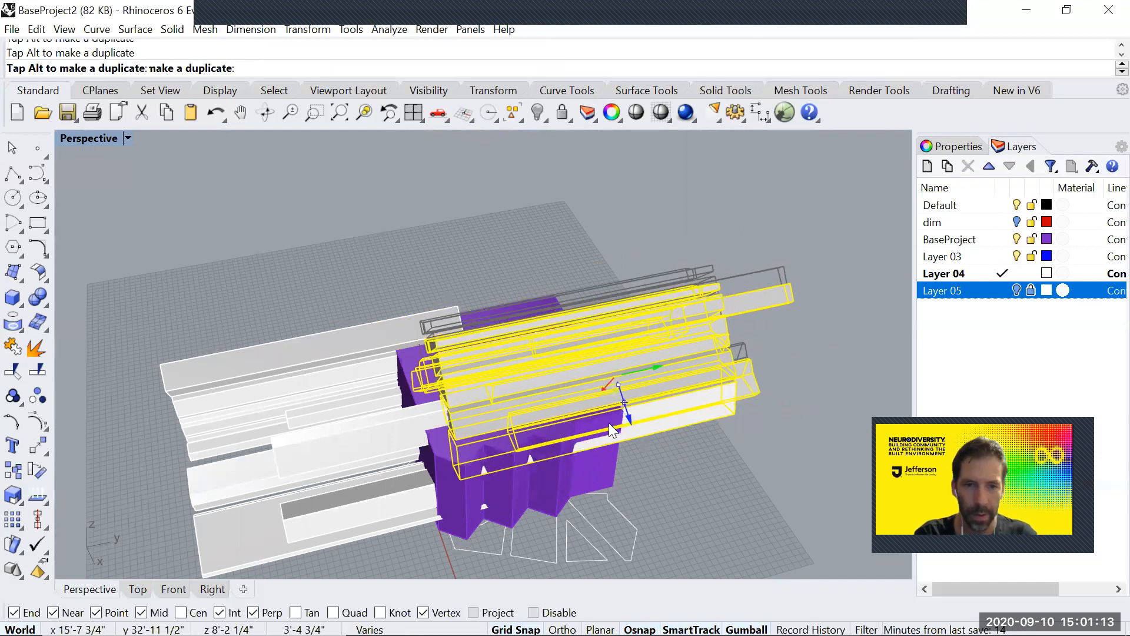
left_click(698, 462)
Subtract both sets of horizontal blocks from the BaseProject volume with BooleanDifference, accepting the broken history.
type("BooleanDifference")
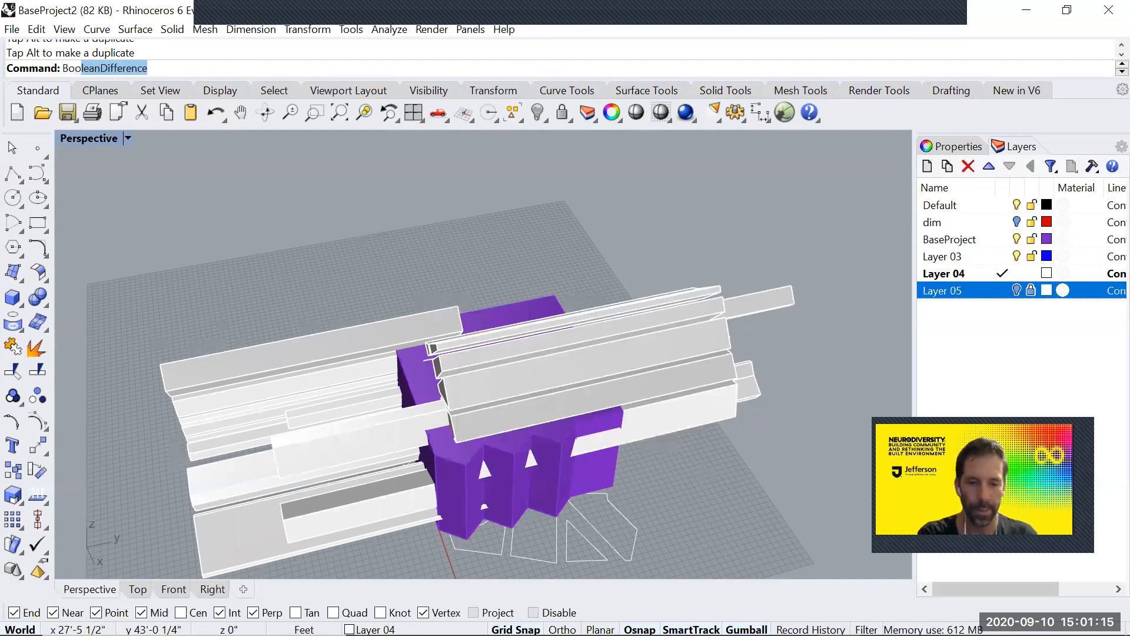
key("Return")
left_click(552, 301)
key("Return")
mouse_move(571, 237)
left_mouse_down()
mouse_move(391, 513)
mouse_move(369, 525)
left_mouse_up()
key("Return")
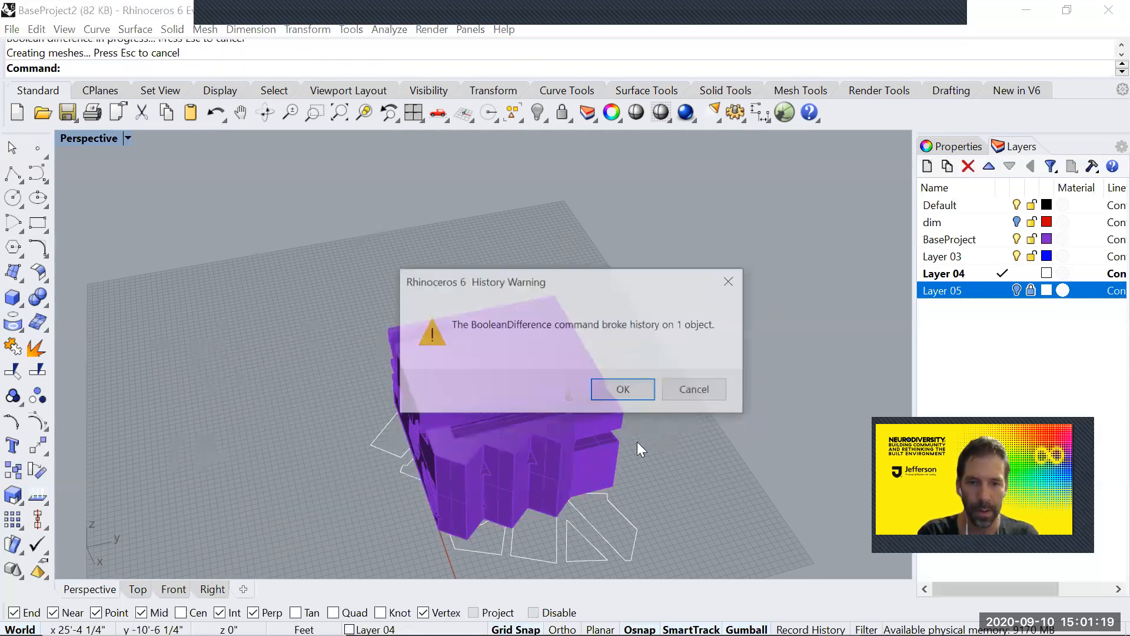
left_click(634, 382)
Examine the openings in the carved BaseProject volume and undo the last Gumball move.
right_click_drag(409, 353, 456, 350)
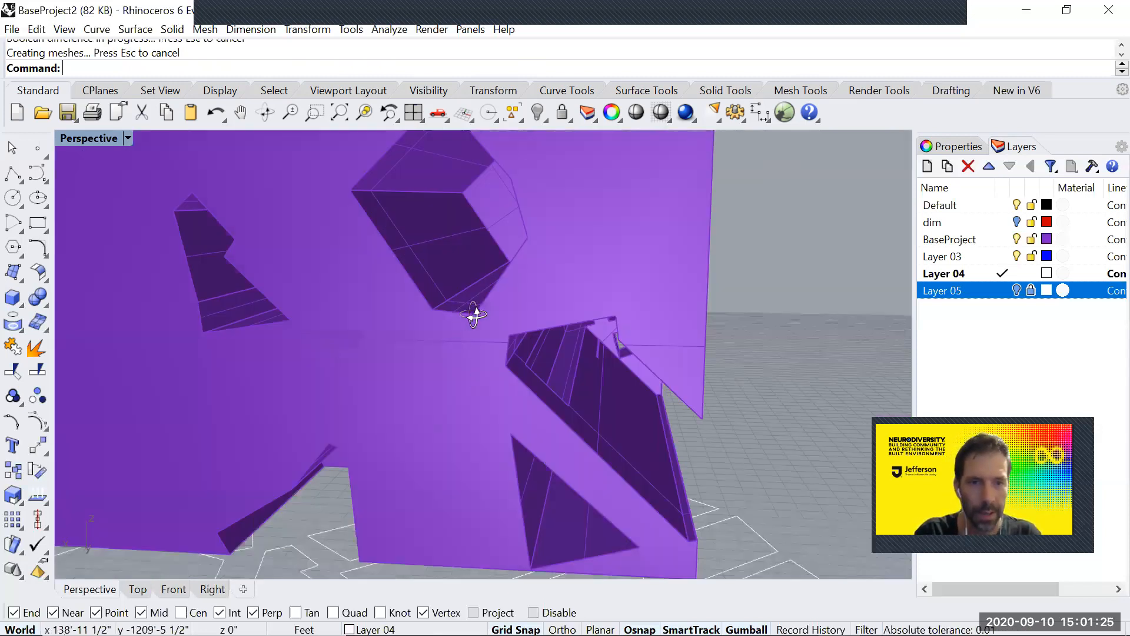
scroll(307, 290, "down", 8)
right_click_drag(308, 290, 354, 332)
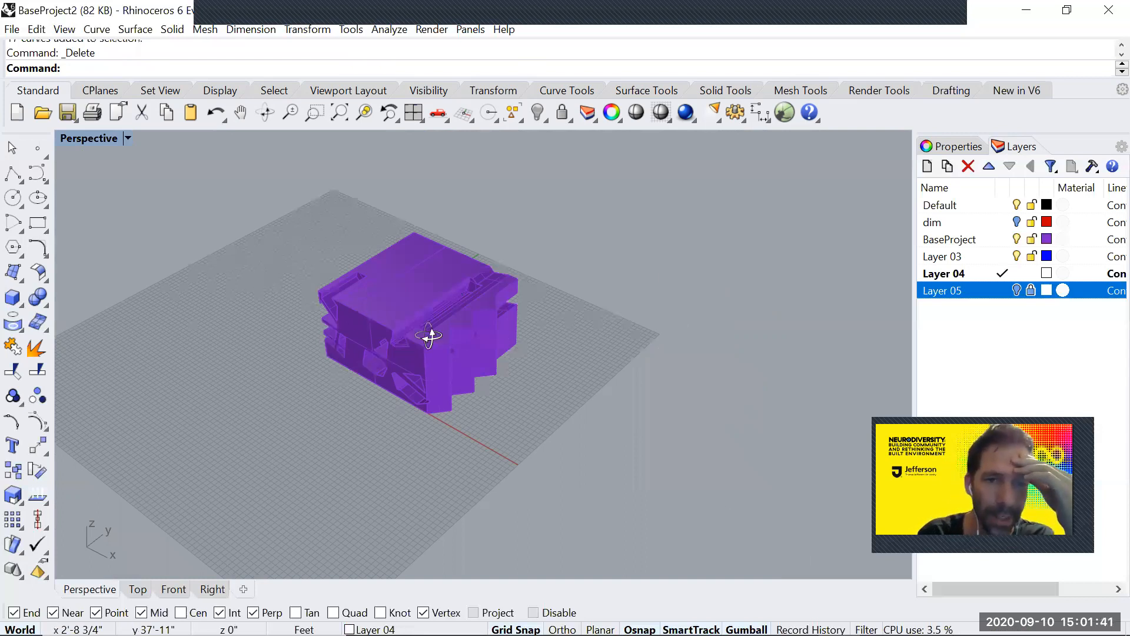
key("ctrl+z")
right_click_drag(421, 359, 320, 406)
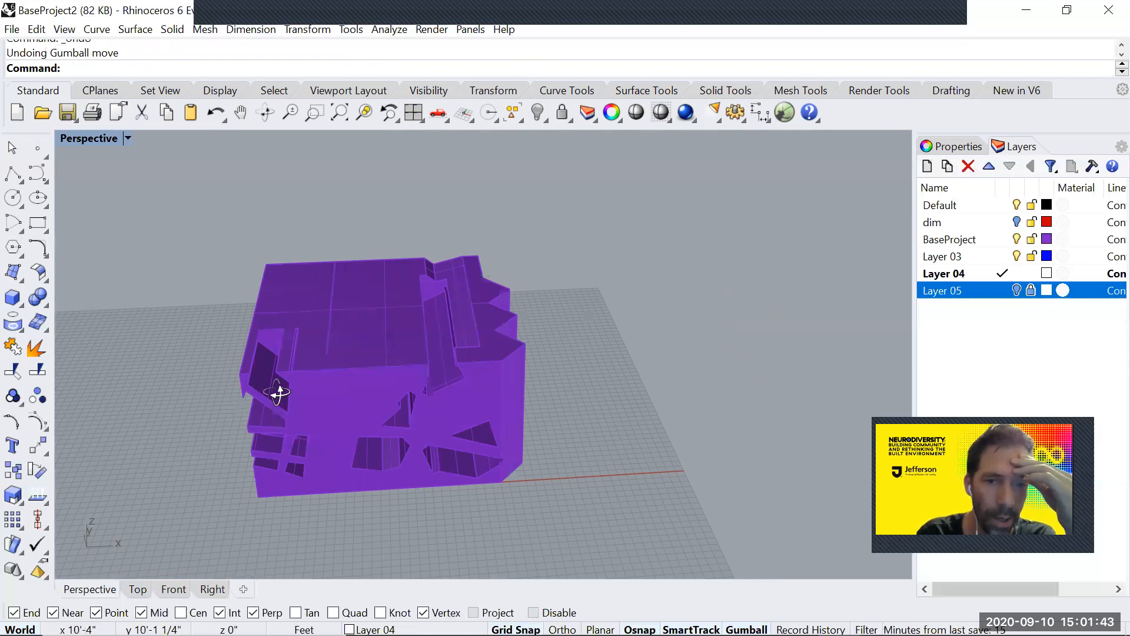
right_click_drag(418, 377, 528, 381)
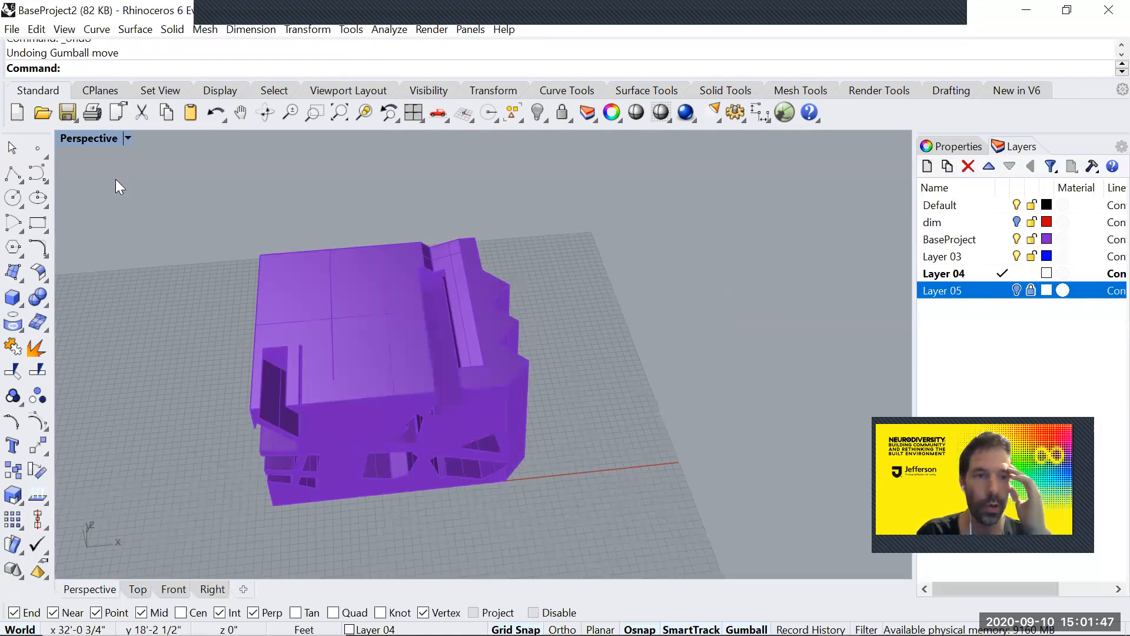
left_click(127, 139)
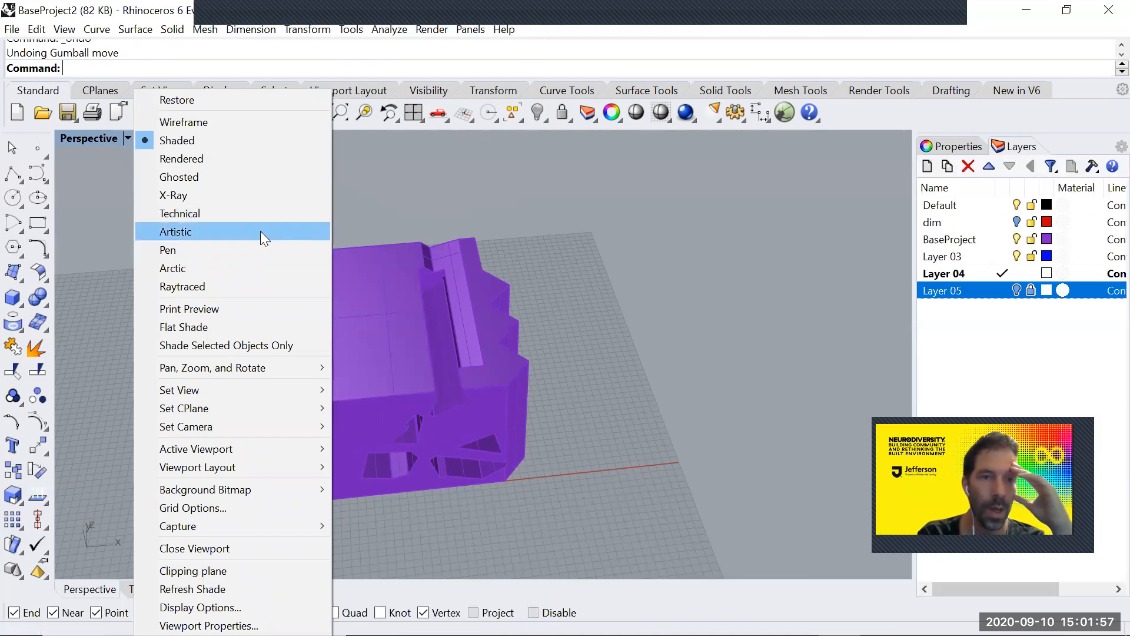
mouse_move(248, 391)
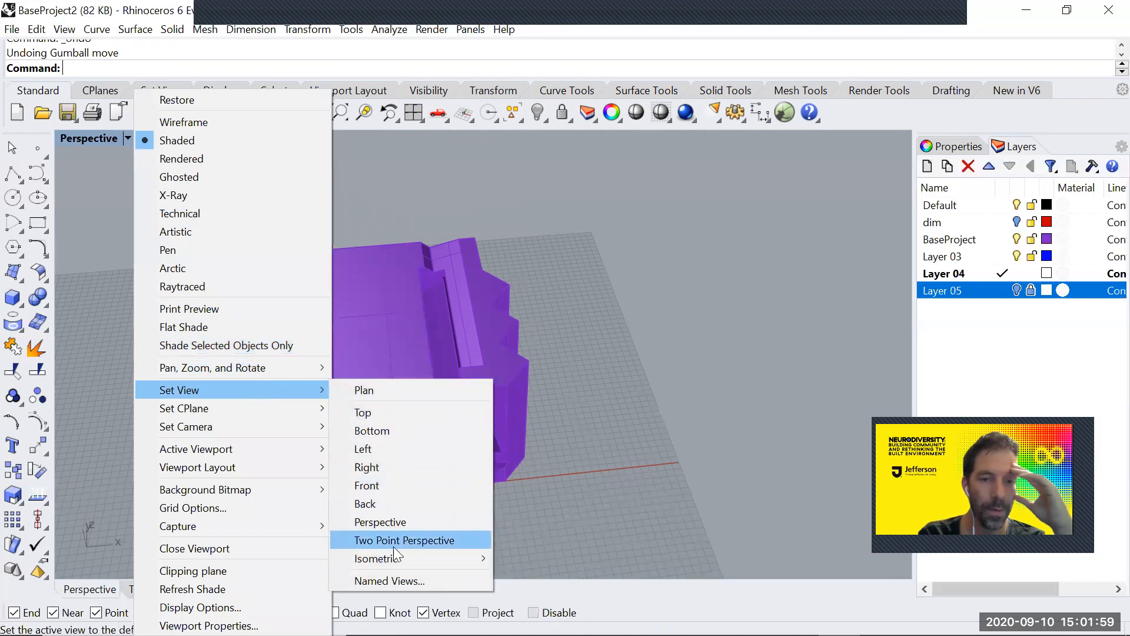
mouse_move(393, 556)
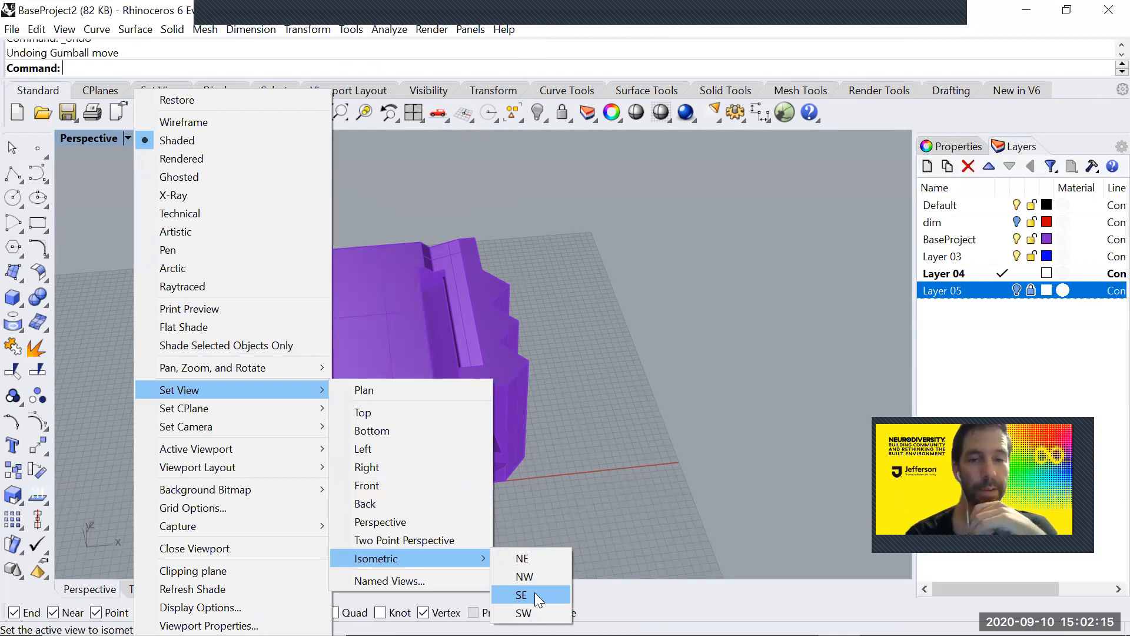
left_click(715, 264)
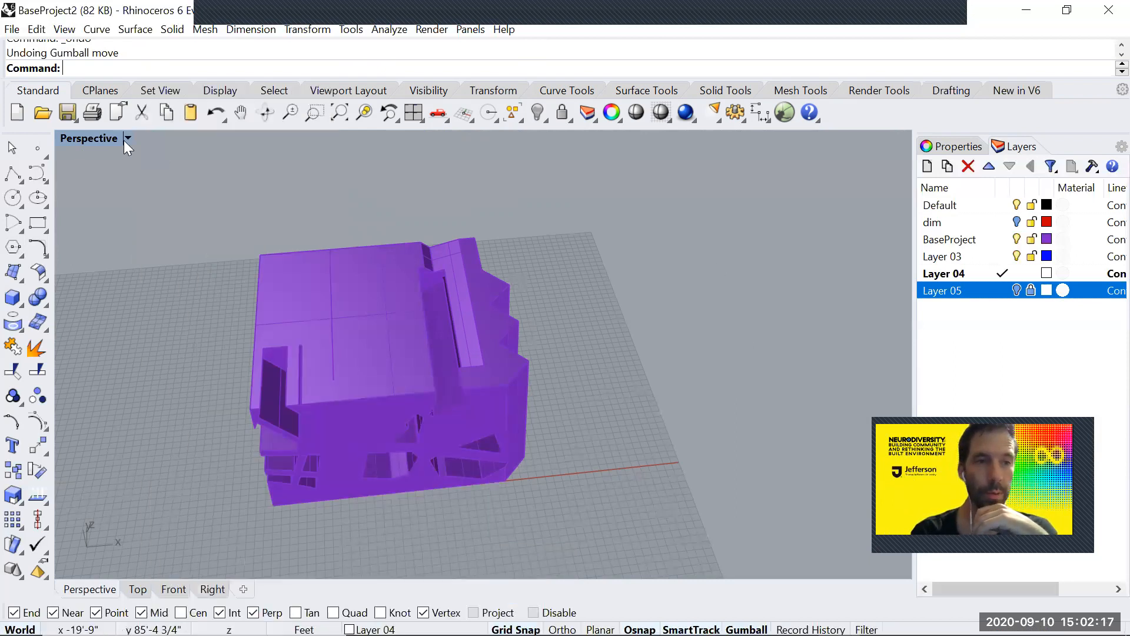
Set the viewport to the standard Perspective view.
left_click(127, 139)
mouse_move(170, 388)
left_click(380, 522)
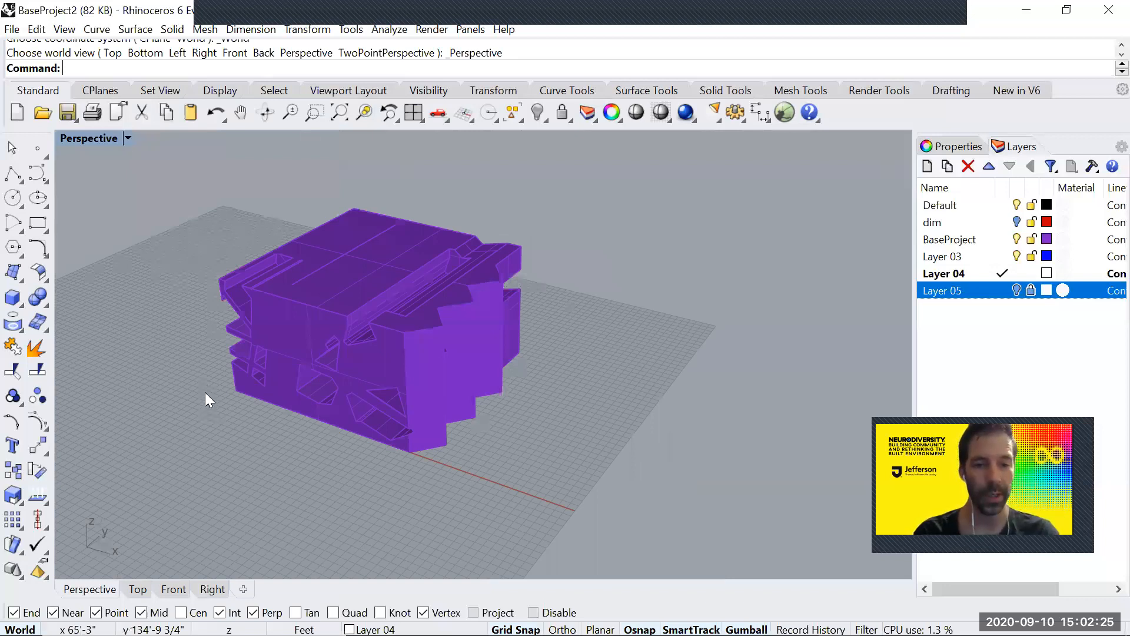
Open the named views manager and import the saved views from the ProjectB file in the ClassWork folder.
left_click(396, 554)
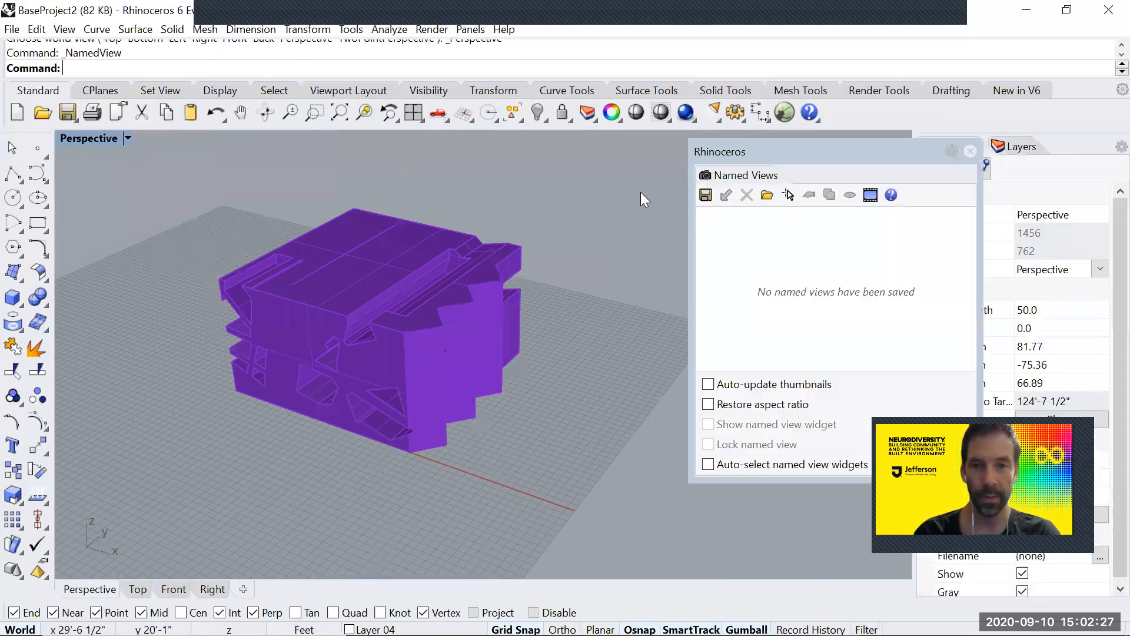
left_click(768, 196)
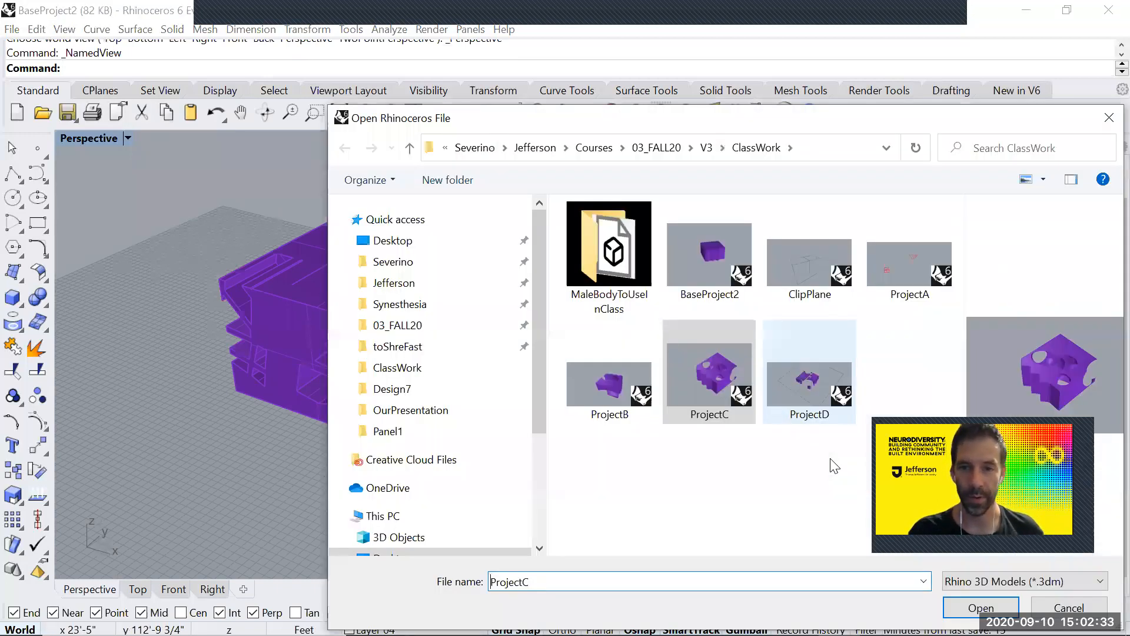
key("Escape")
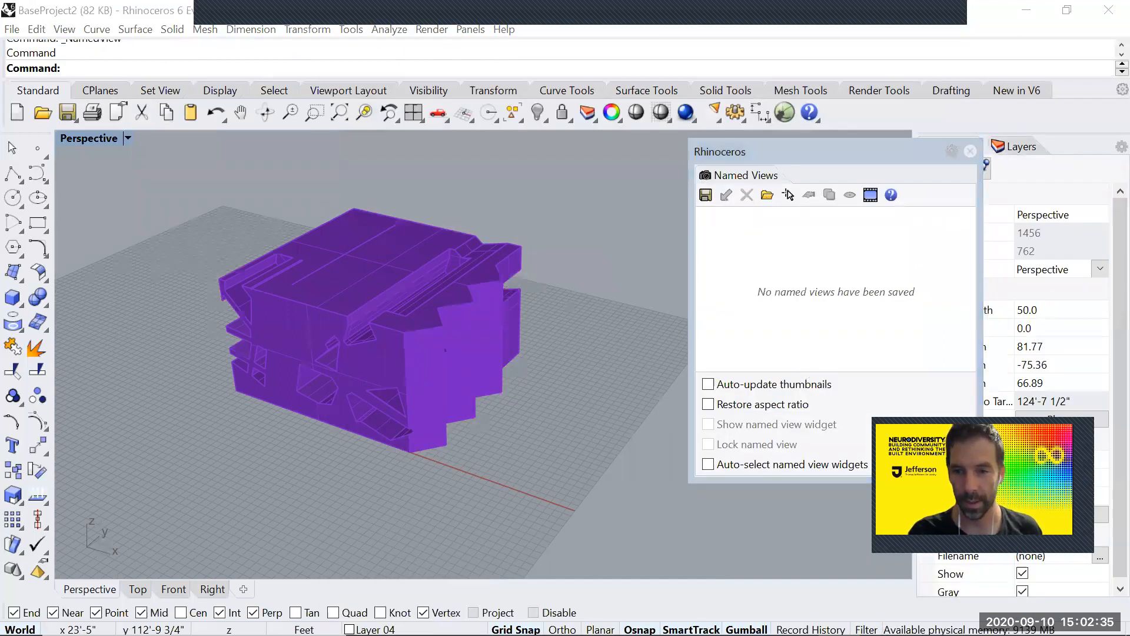
key("ctrl+o")
left_click(609, 383)
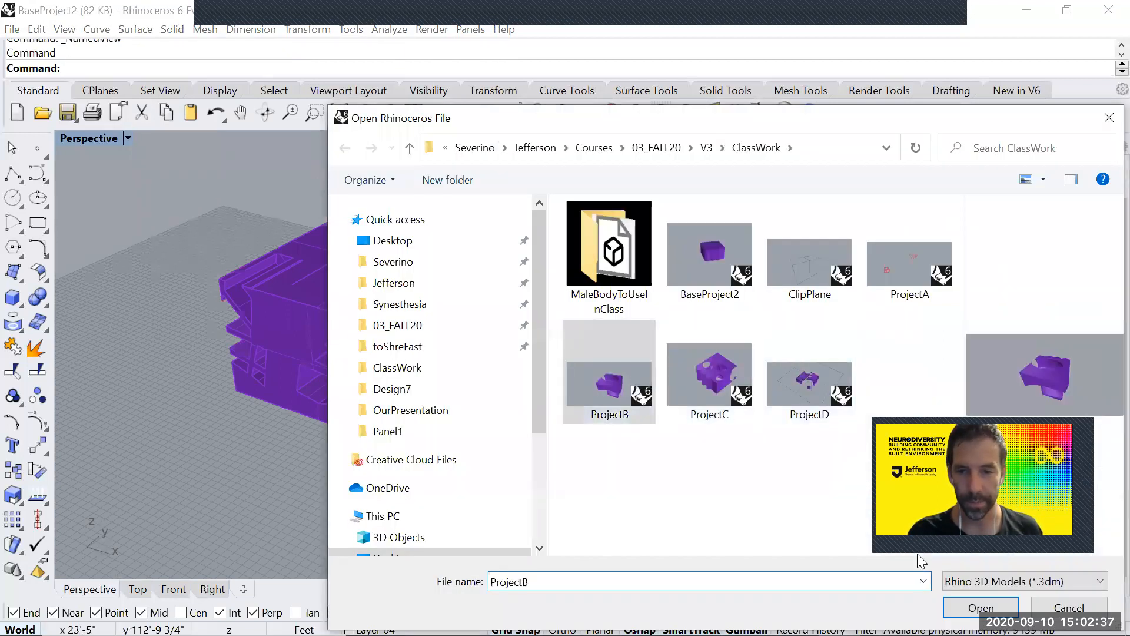
left_click(970, 601)
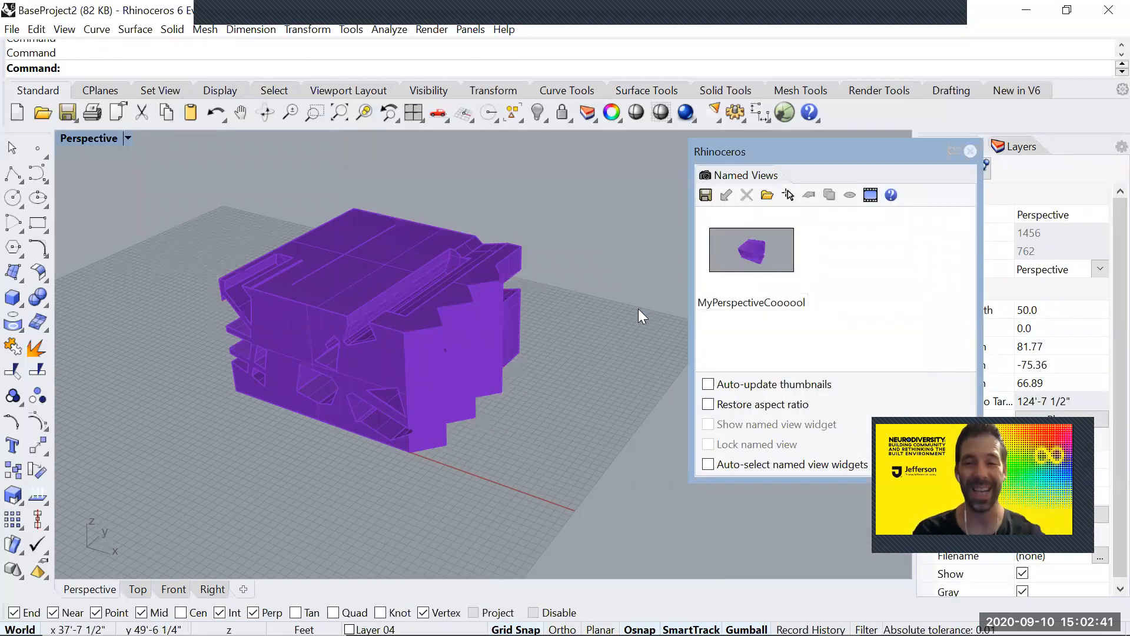
Restore the imported named view MyPerspectiveCoooool in the viewport, leaving the carved volume deselected.
left_click(765, 246)
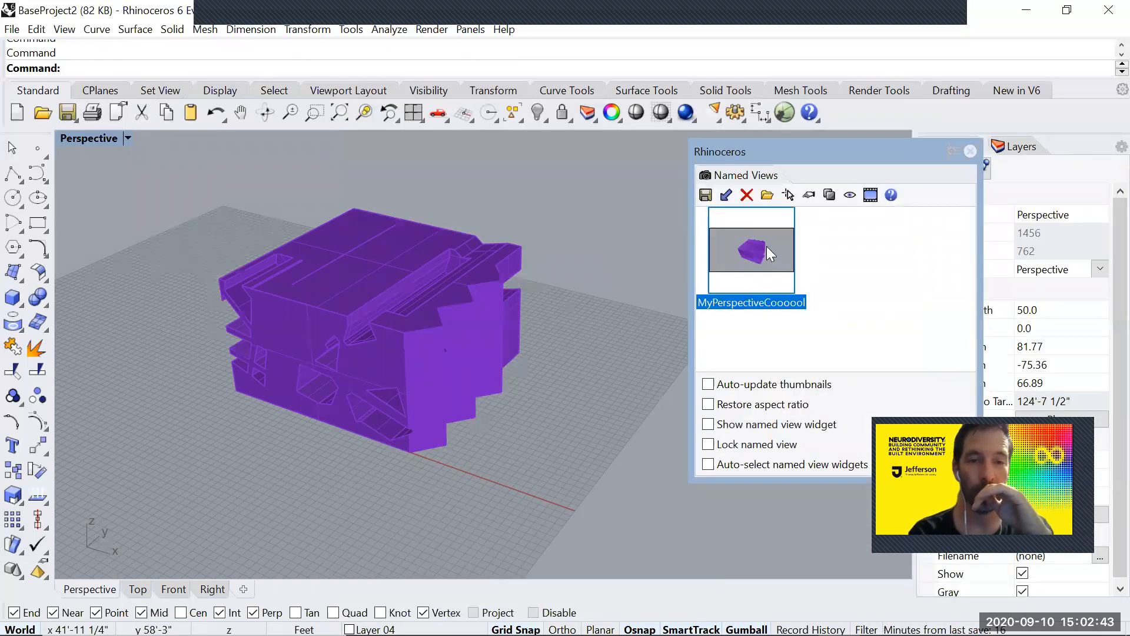
double_click(756, 242)
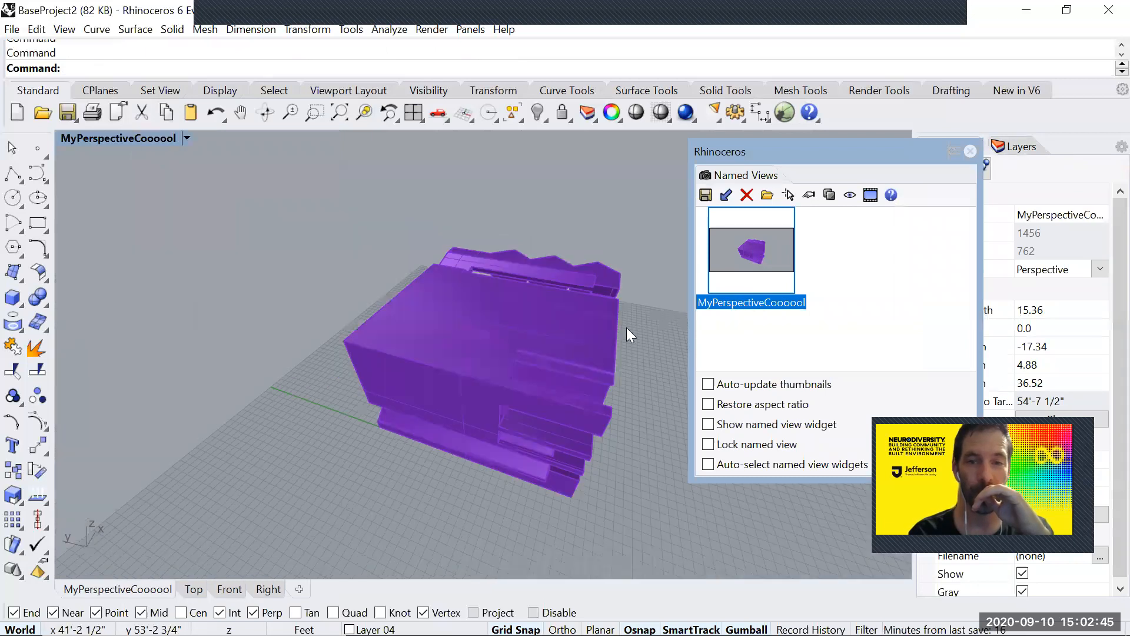
left_click(373, 435)
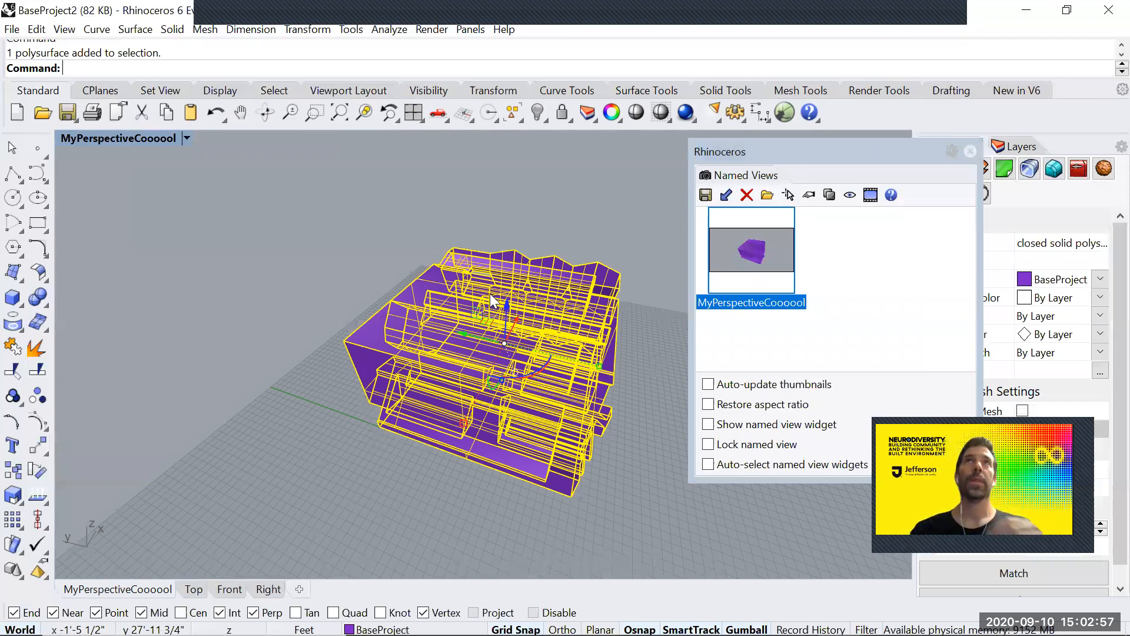
key("Escape")
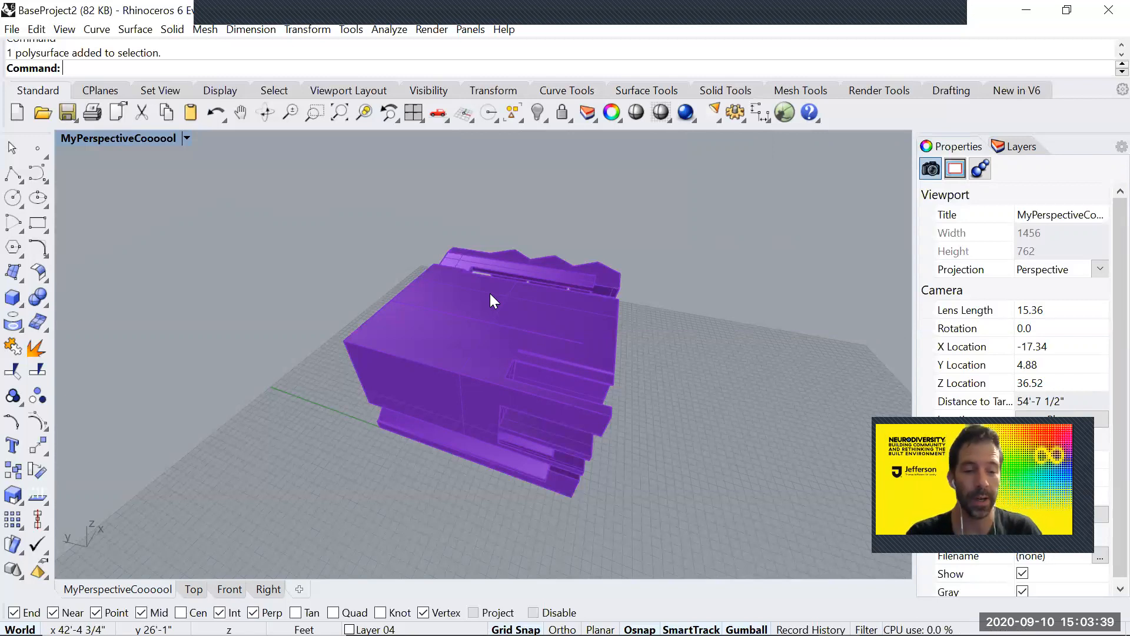
Switch to InDesign to check the drawings required in the FinalPresentation panel layout, and return to Rhino.
key("alt+Tab")
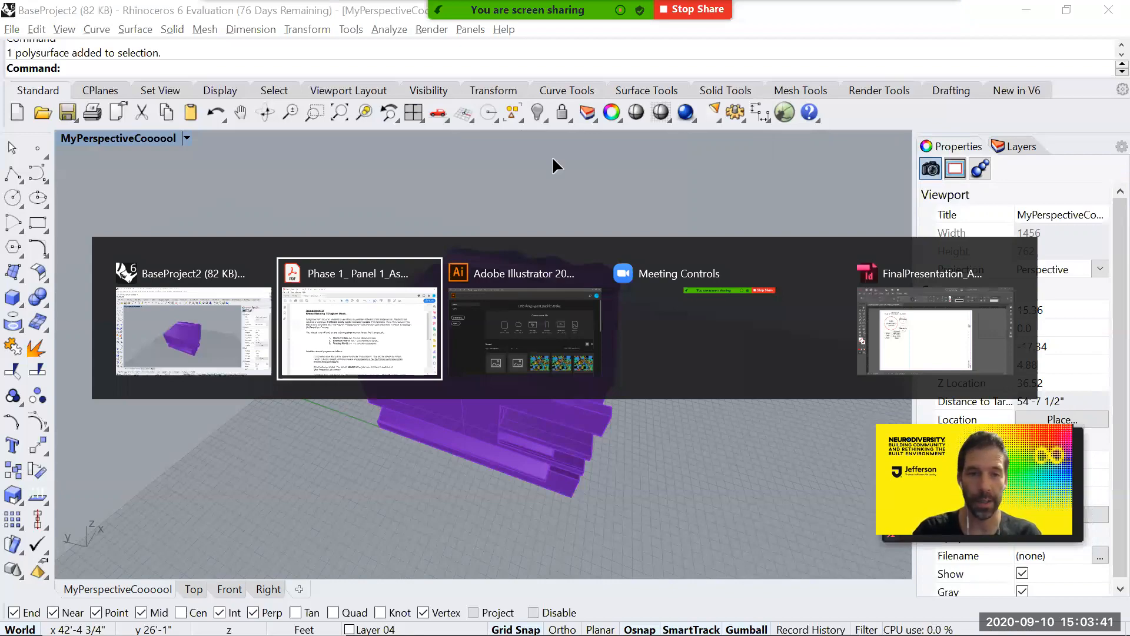
key("alt+Tab")
key("alt+Tab")
key("alt+Tab")
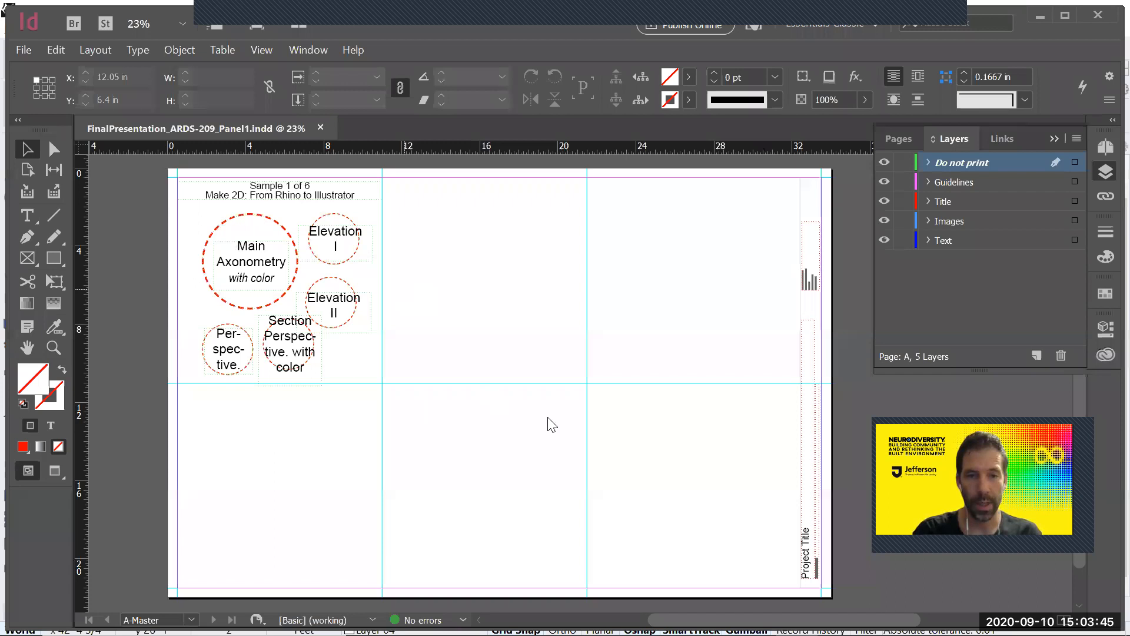
key("alt+Tab")
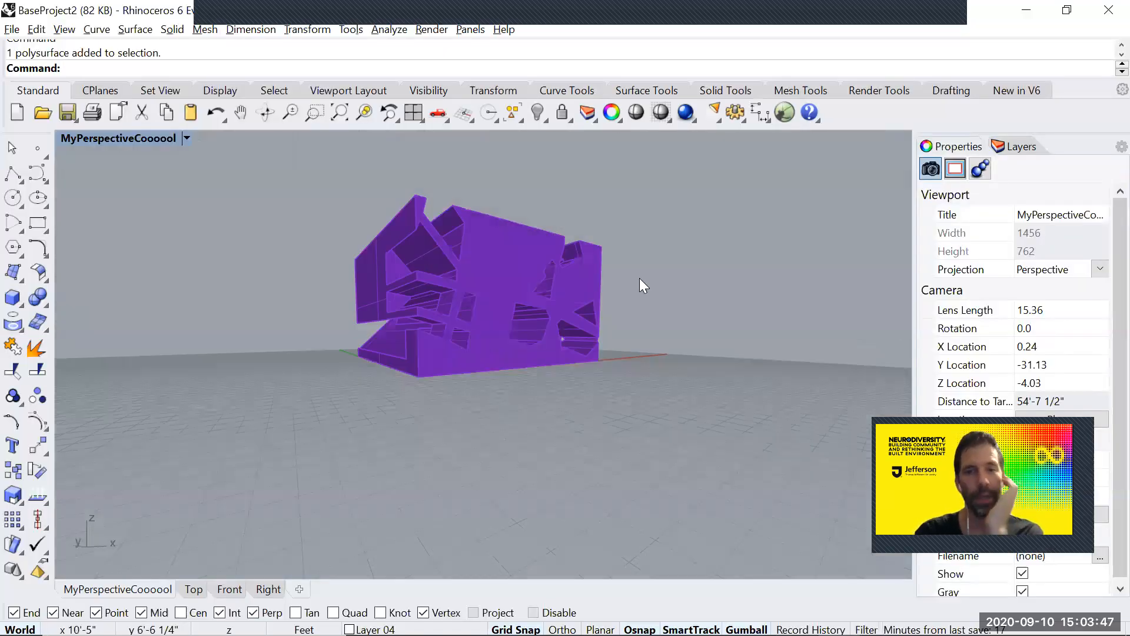